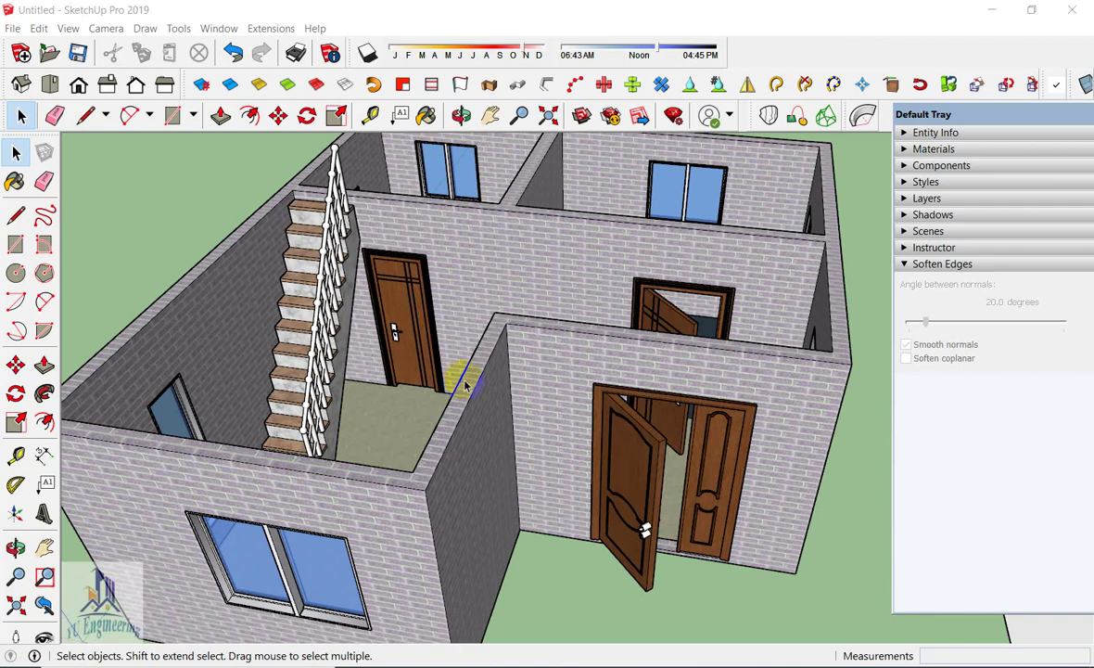
Orbit and zoom around the brick house and its staircase, then pan to the empty L-shaped slab
{"action": "middle_click_drag", "start_coordinate": [467, 386], "coordinate": [477, 416]}
{"action": "scroll", "coordinate": [293, 329], "scroll_direction": "up", "scroll_amount": 2}
{"action": "scroll", "coordinate": [293, 334], "scroll_direction": "up", "scroll_amount": 2}
{"action": "scroll", "coordinate": [293, 336], "scroll_direction": "up", "scroll_amount": 2}
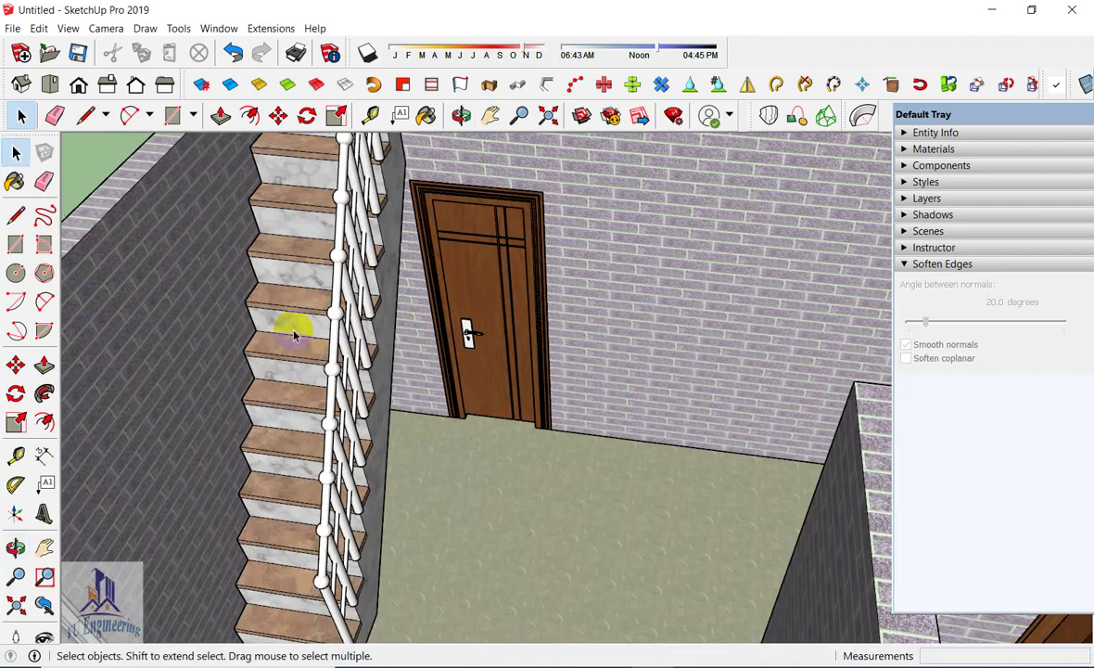
{"action": "mouse_move", "coordinate": [293, 336]}
{"action": "middle_mouse_down"}
{"action": "mouse_move", "coordinate": [318, 343]}
{"action": "mouse_move", "coordinate": [281, 326]}
{"action": "mouse_move", "coordinate": [147, 352]}
{"action": "middle_mouse_up"}
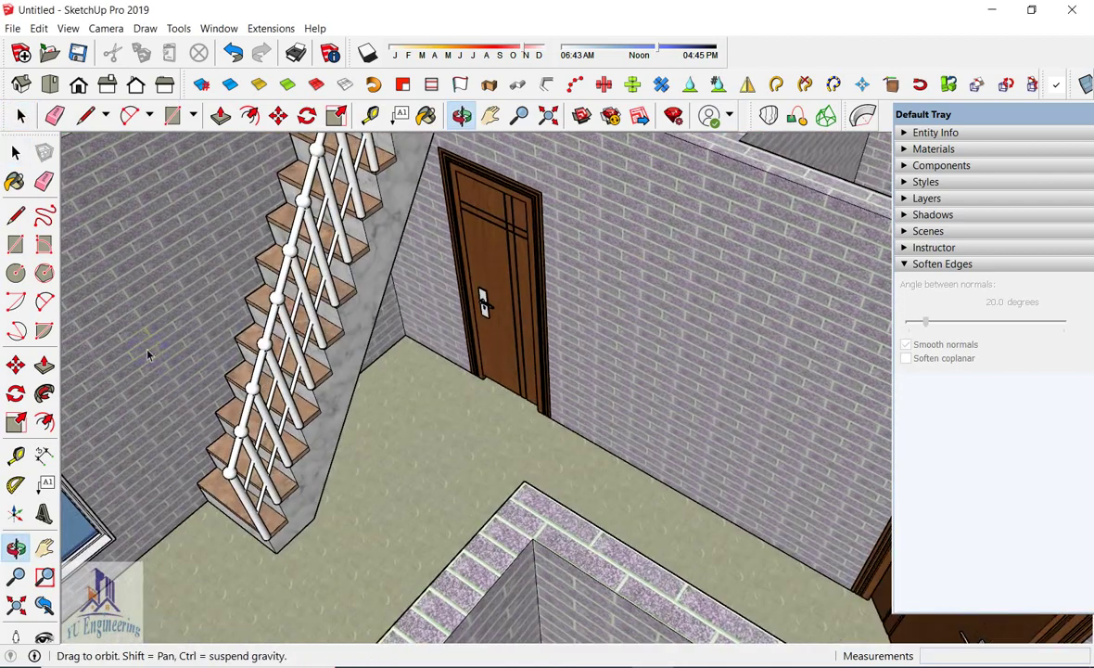
{"action": "scroll", "coordinate": [405, 386], "scroll_direction": "down", "scroll_amount": 3}
{"action": "scroll", "coordinate": [386, 379], "scroll_direction": "down", "scroll_amount": 2}
{"action": "scroll", "coordinate": [501, 581], "scroll_direction": "down", "scroll_amount": 2}
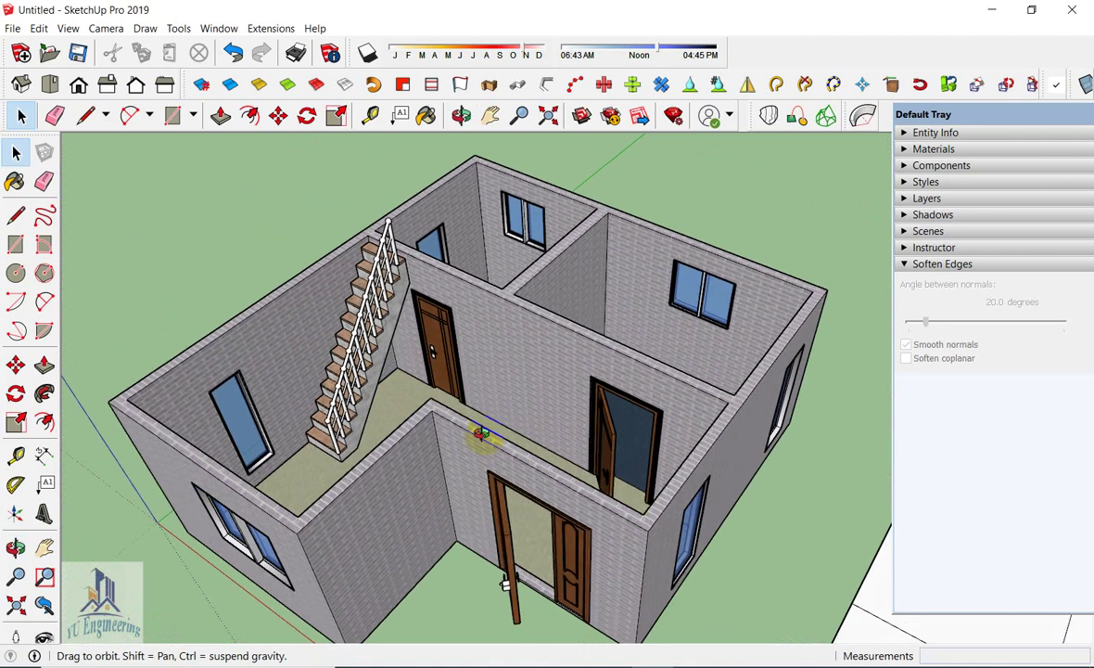
{"action": "mouse_move", "coordinate": [481, 434]}
{"action": "middle_mouse_down"}
{"action": "mouse_move", "coordinate": [520, 386]}
{"action": "mouse_move", "coordinate": [300, 335]}
{"action": "mouse_move", "coordinate": [177, 117]}
{"action": "mouse_move", "coordinate": [107, 130]}
{"action": "middle_mouse_up"}
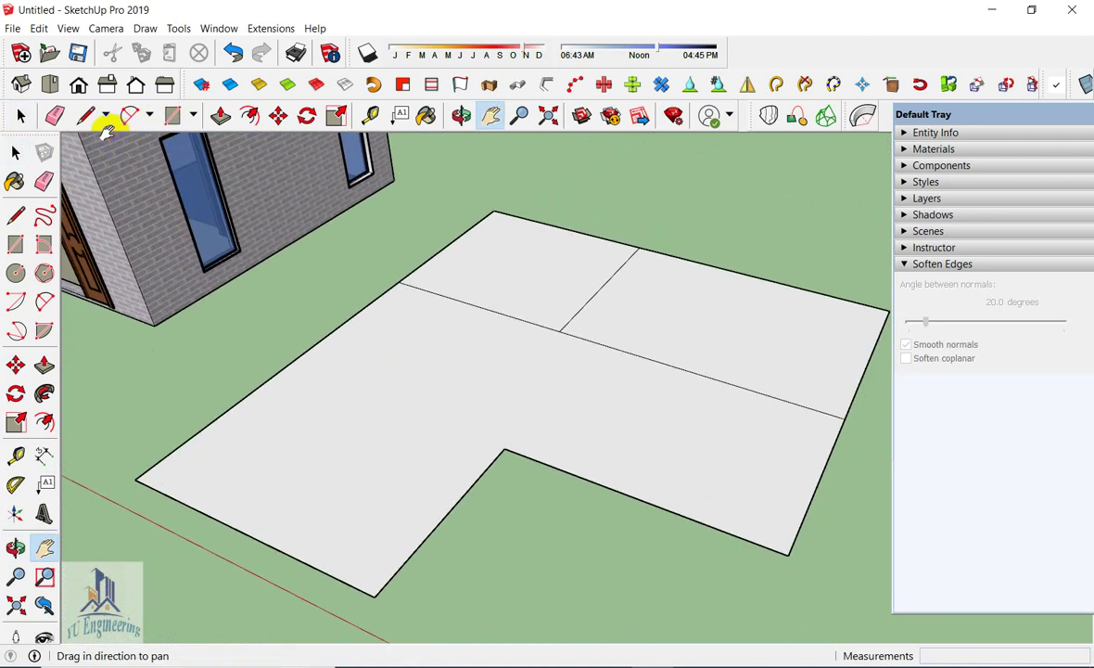
Start MajWall with a 6-inch wall width and 10' height
{"action": "scroll", "coordinate": [349, 493], "scroll_direction": "up", "scroll_amount": 1}
{"action": "scroll", "coordinate": [350, 494], "scroll_direction": "up", "scroll_amount": 1}
{"action": "left_click", "coordinate": [262, 30]}
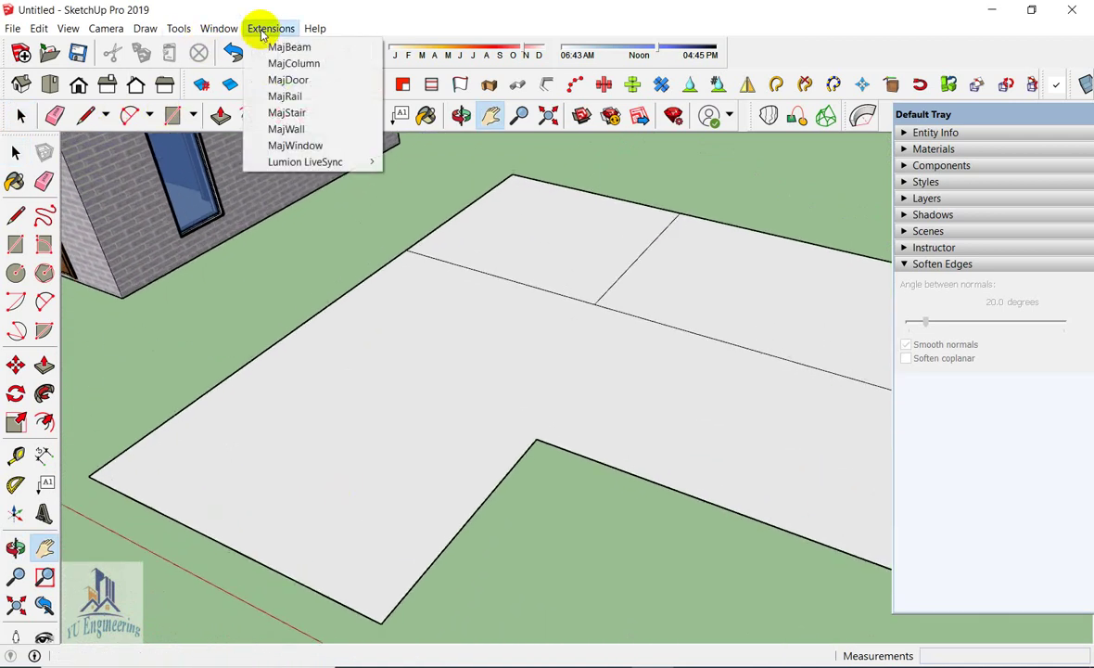
{"action": "left_click", "coordinate": [284, 129]}
{"action": "type", "text": "6"}
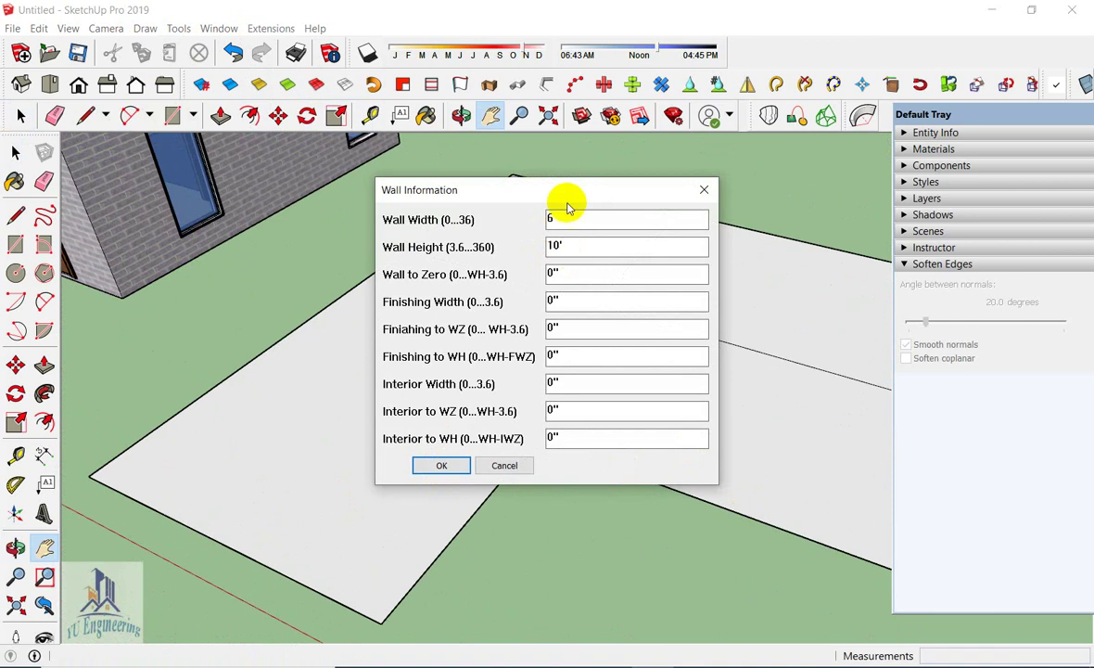
{"action": "left_click", "coordinate": [444, 465]}
Trace walls around all six slab corners, closing the loop back at the starting corner
{"action": "scroll", "coordinate": [253, 555], "scroll_direction": "down", "scroll_amount": 2}
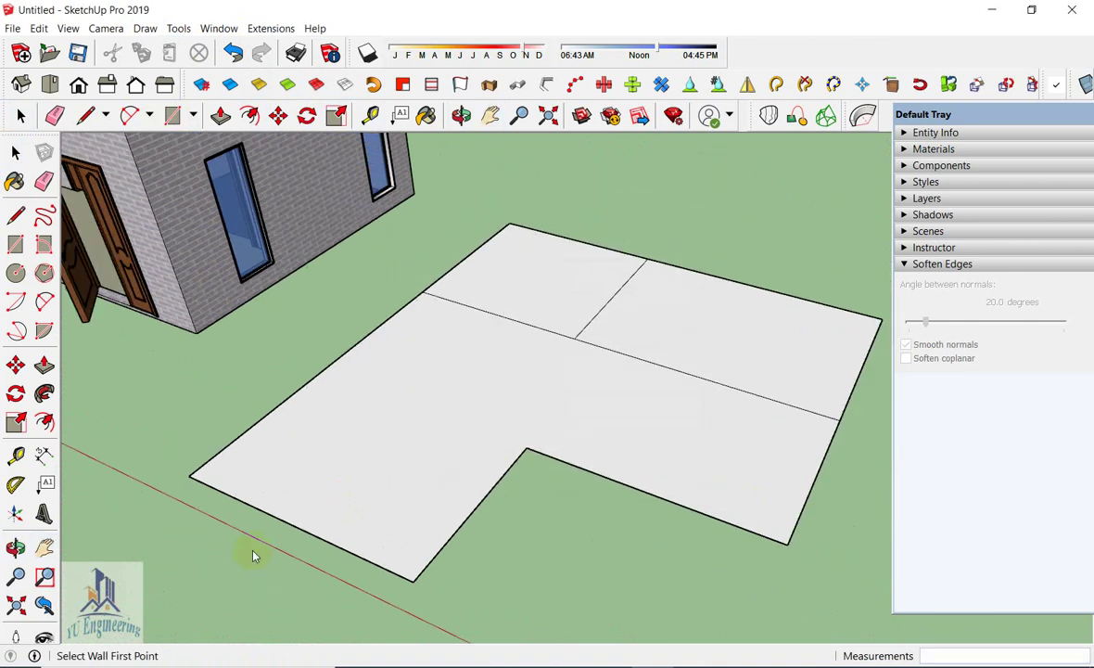
{"action": "scroll", "coordinate": [253, 554], "scroll_direction": "up", "scroll_amount": 2}
{"action": "left_click", "coordinate": [187, 464]}
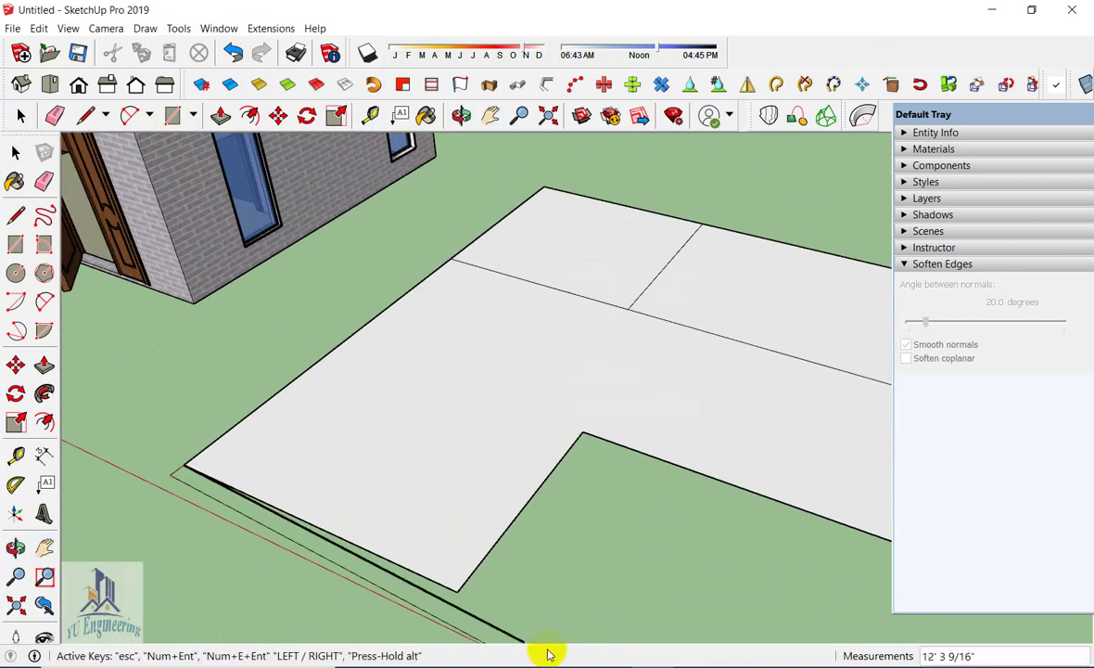
{"action": "left_click", "coordinate": [456, 591]}
{"action": "left_click", "coordinate": [586, 435]}
{"action": "scroll", "coordinate": [585, 435], "scroll_direction": "down", "scroll_amount": 2}
{"action": "scroll", "coordinate": [744, 521], "scroll_direction": "up", "scroll_amount": 2}
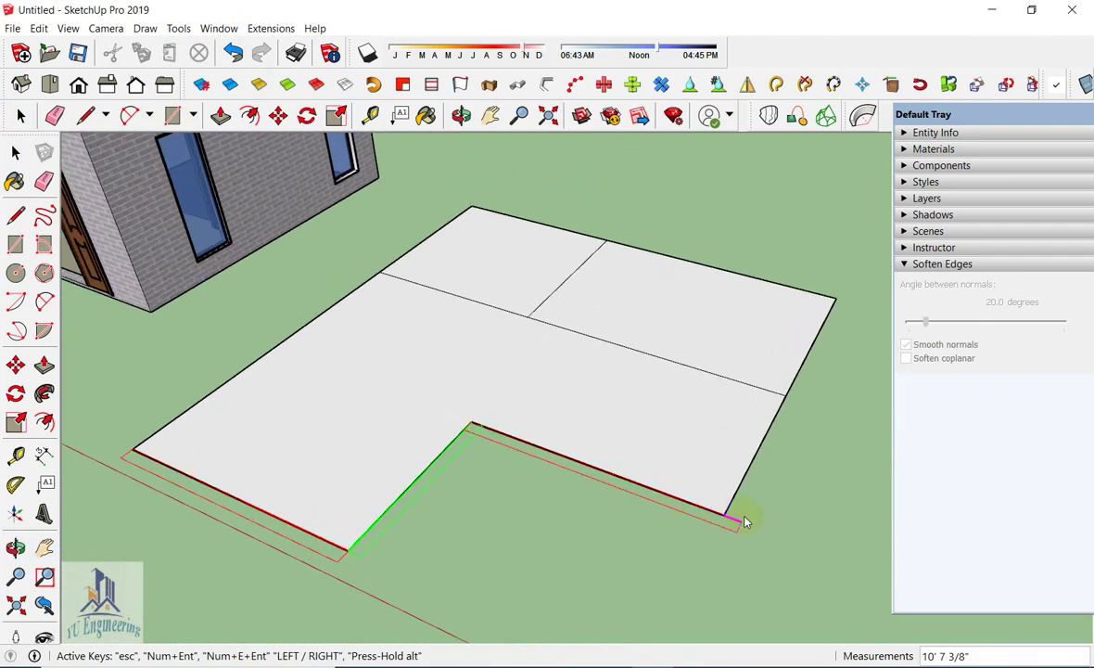
{"action": "left_click", "coordinate": [725, 517]}
{"action": "left_click", "coordinate": [835, 297]}
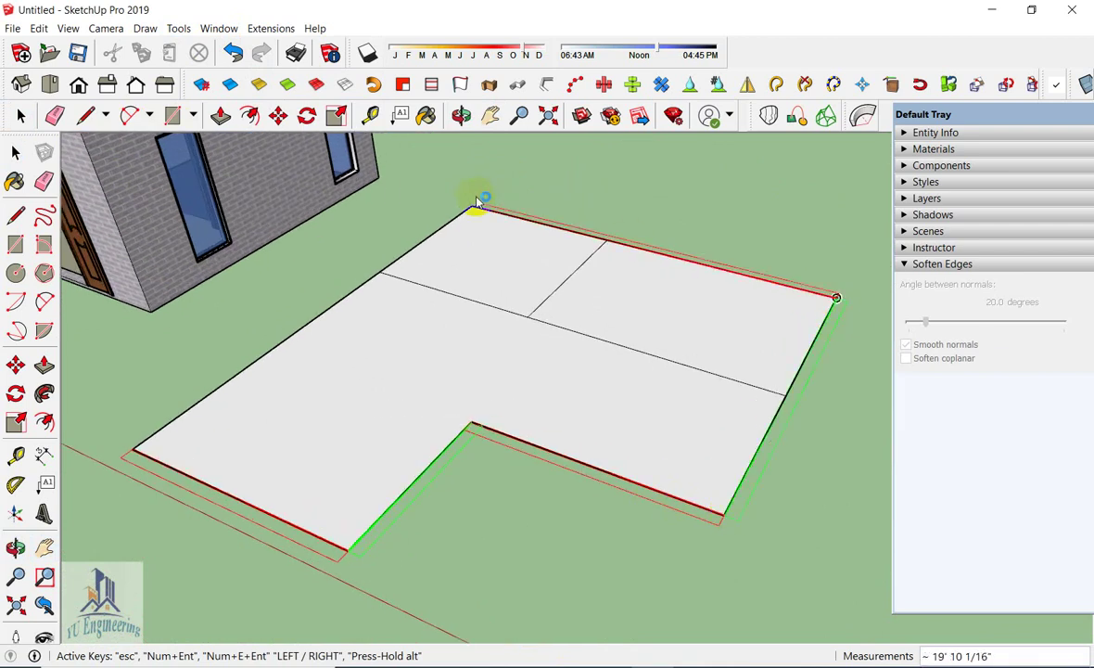
{"action": "left_click", "coordinate": [473, 208]}
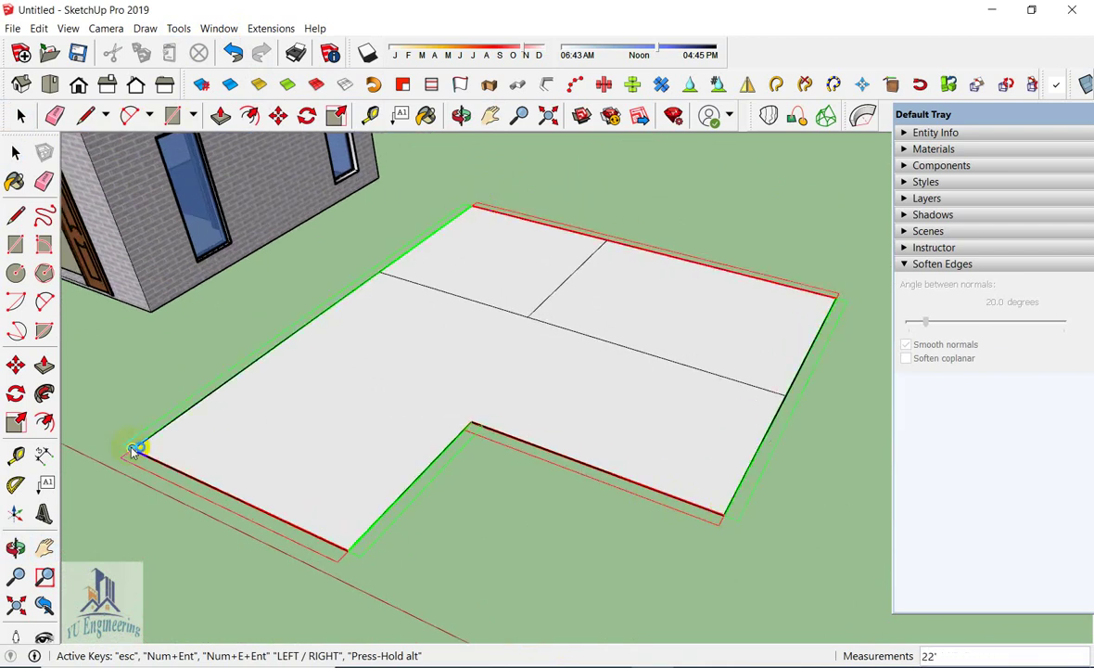
{"action": "left_click", "coordinate": [134, 449]}
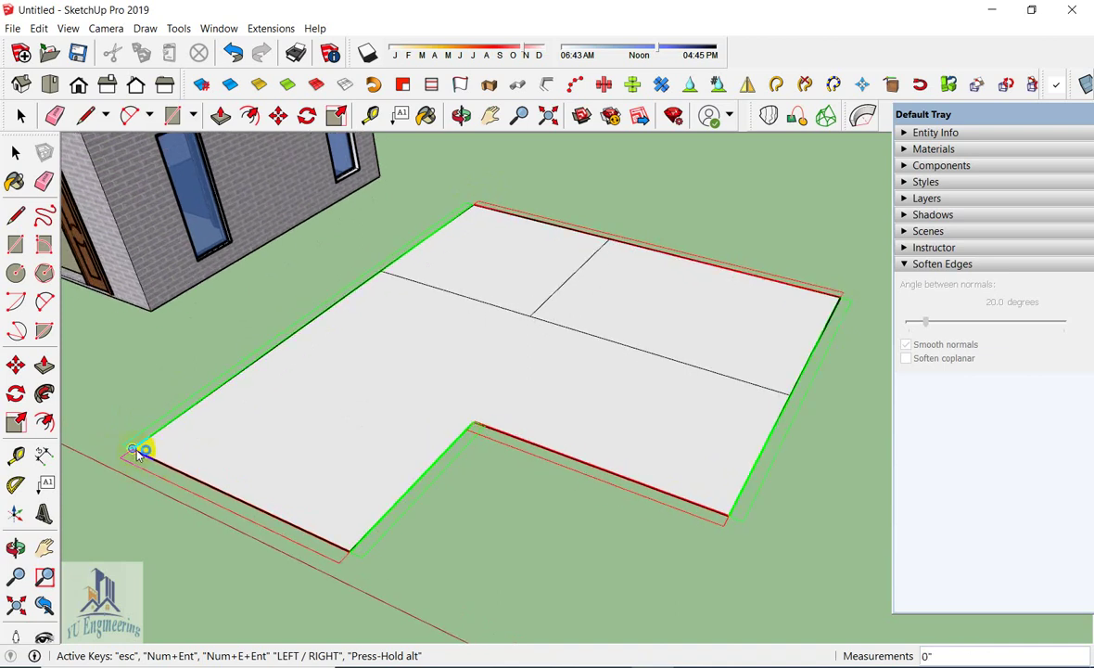
{"action": "key", "text": "Return"}
{"action": "mouse_move", "coordinate": [134, 447]}
{"action": "middle_mouse_down"}
{"action": "mouse_move", "coordinate": [464, 457]}
{"action": "mouse_move", "coordinate": [539, 528]}
{"action": "middle_mouse_up"}
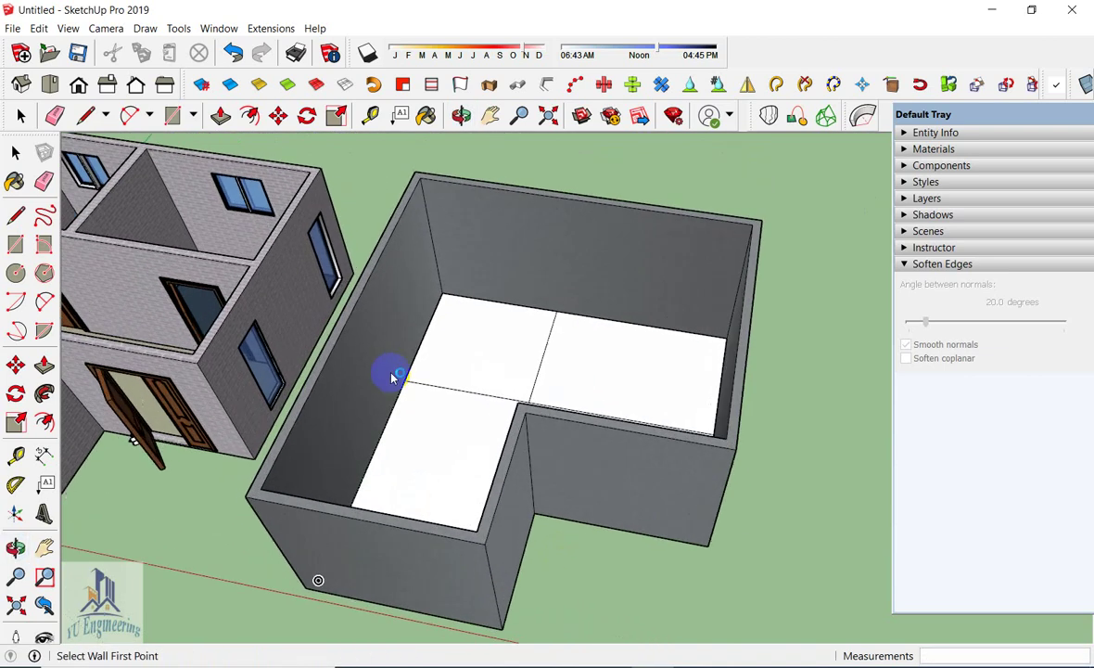
Start MajWall again with the wall width changed to 4 inches
{"action": "scroll", "coordinate": [389, 371], "scroll_direction": "up", "scroll_amount": 3}
{"action": "scroll", "coordinate": [474, 354], "scroll_direction": "up", "scroll_amount": 3}
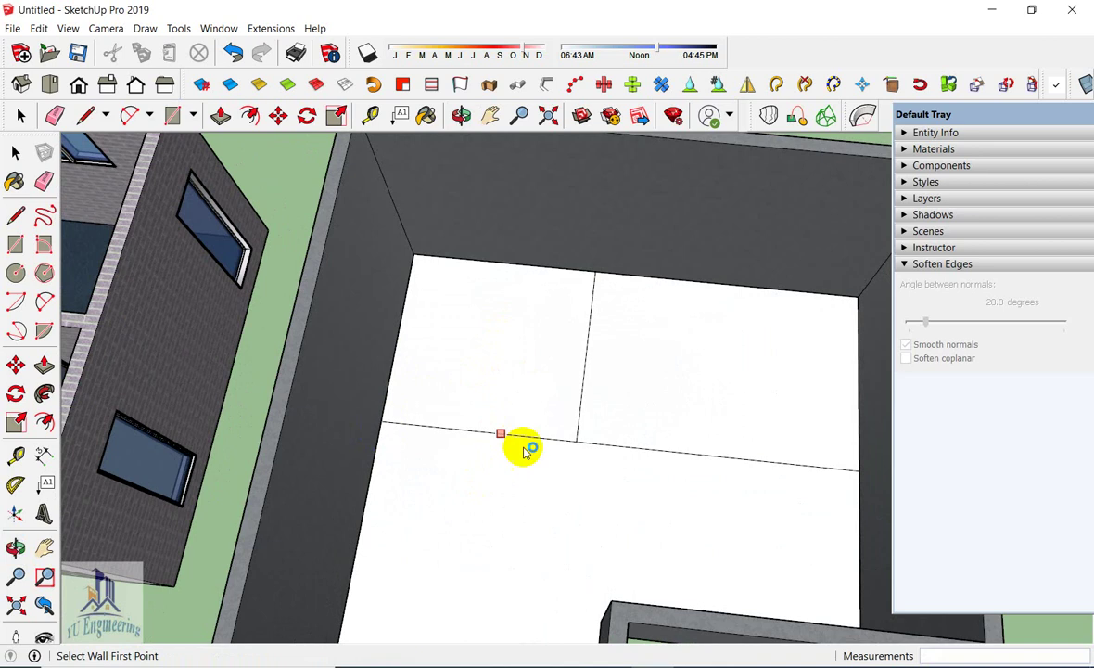
{"action": "left_click", "coordinate": [267, 29]}
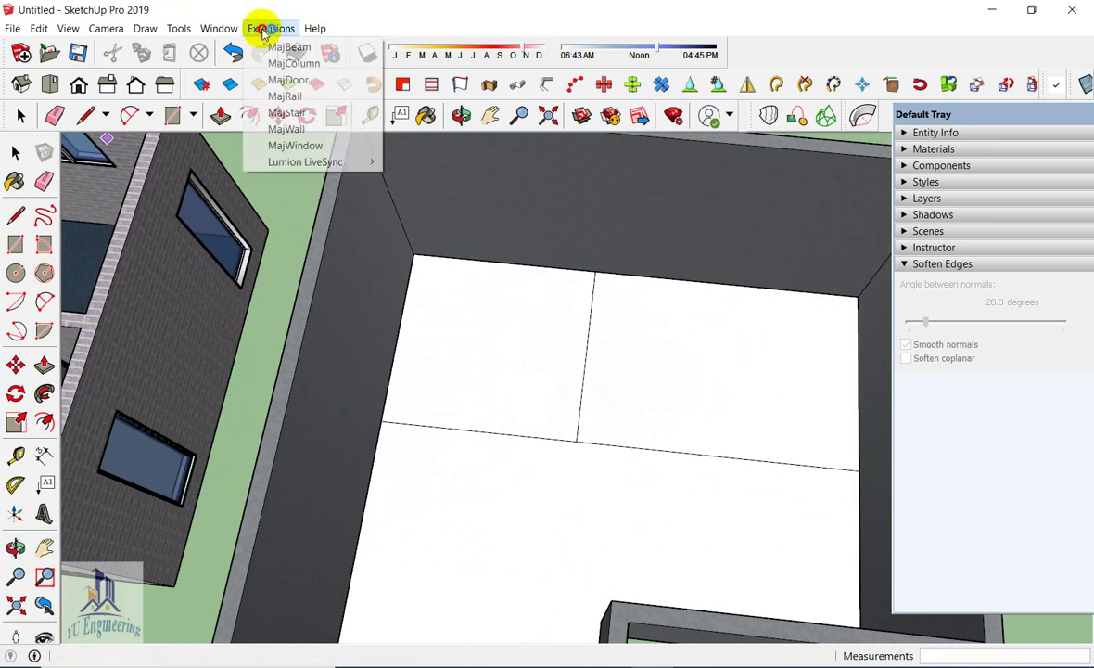
{"action": "left_click", "coordinate": [288, 128]}
{"action": "type", "text": "4"}
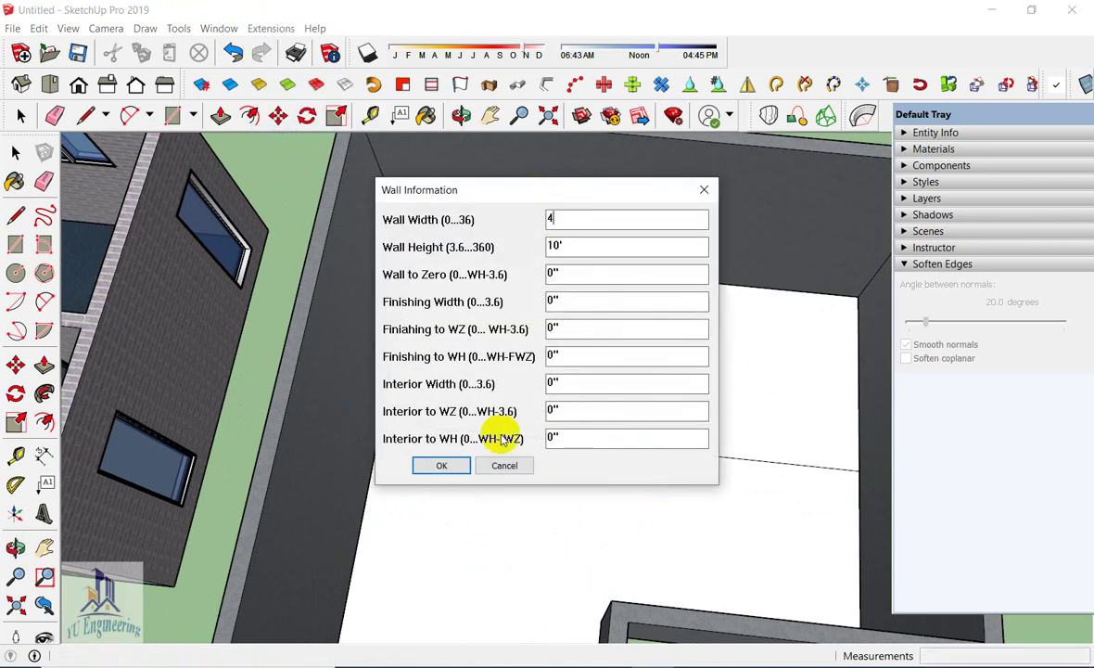
{"action": "left_click", "coordinate": [441, 465]}
Draw two interior partitions, the second ending at the first, then return to Select
{"action": "scroll", "coordinate": [342, 408], "scroll_direction": "down", "scroll_amount": 3}
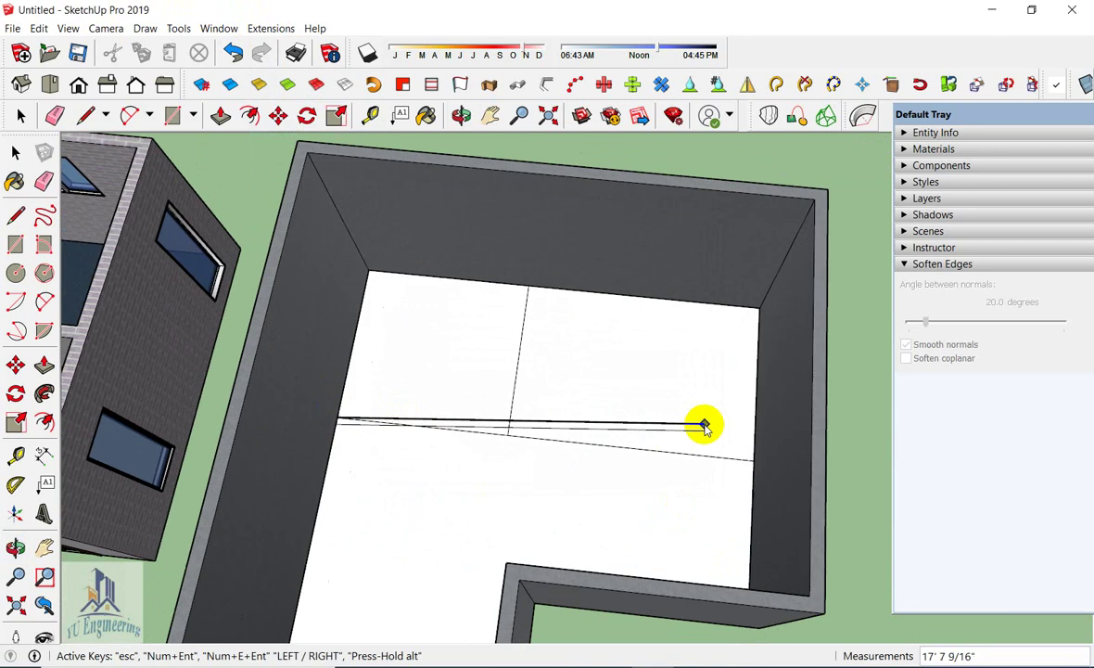
{"action": "scroll", "coordinate": [703, 422], "scroll_direction": "up", "scroll_amount": 3}
{"action": "left_click", "coordinate": [758, 466]}
{"action": "middle_click_drag", "start_coordinate": [398, 420], "coordinate": [899, 513]}
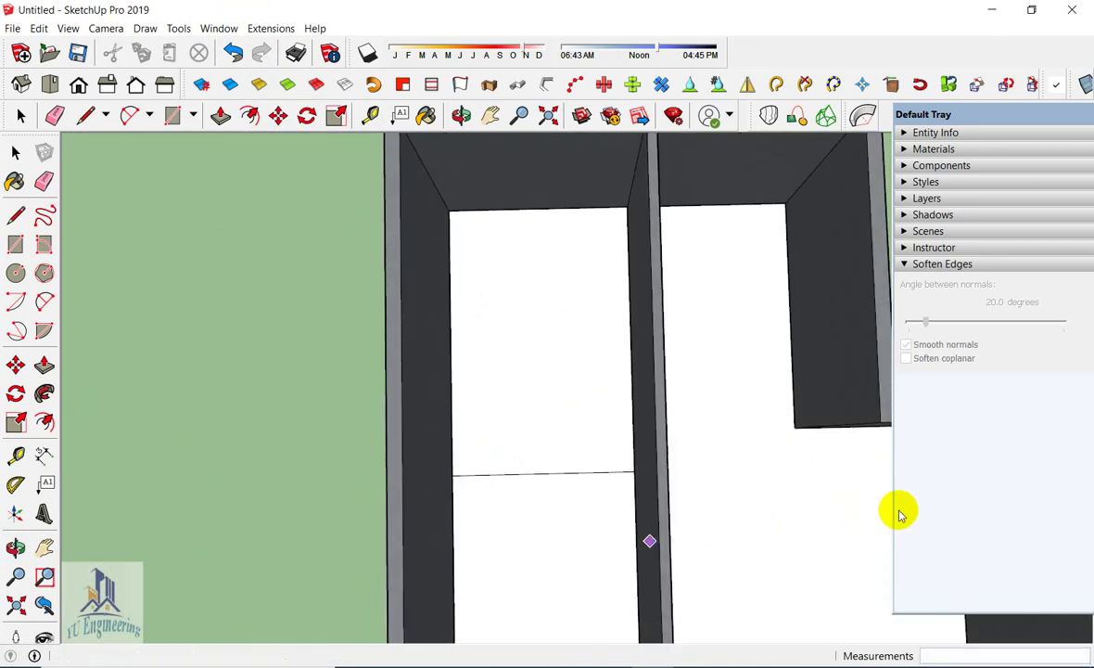
{"action": "scroll", "coordinate": [461, 492], "scroll_direction": "up", "scroll_amount": 2}
{"action": "left_click", "coordinate": [444, 477]}
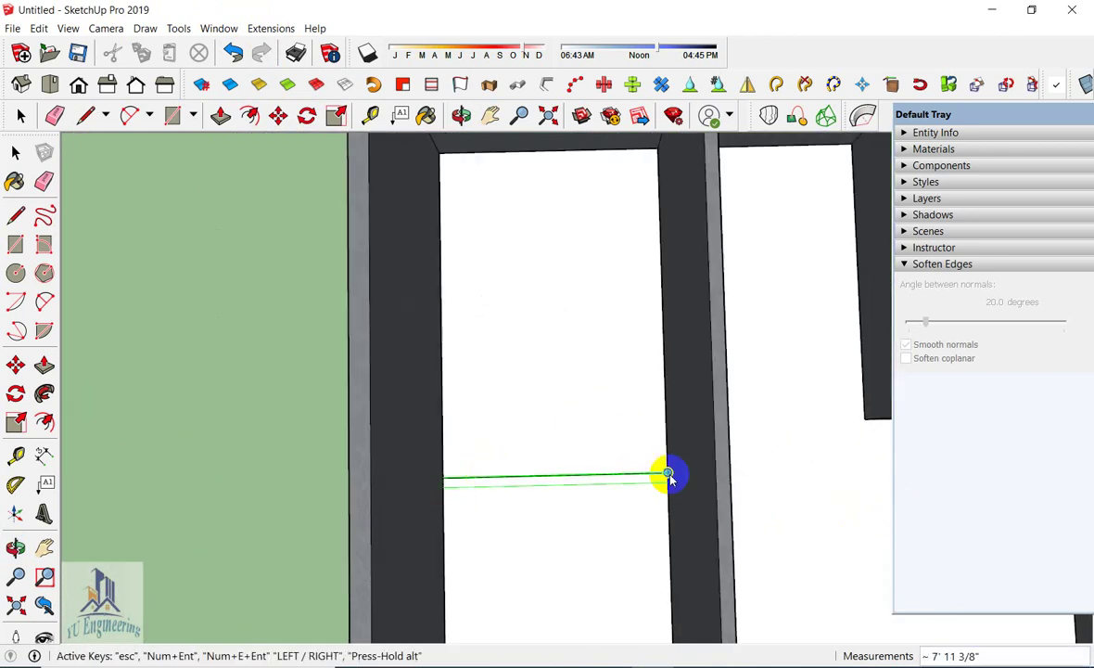
{"action": "left_click", "coordinate": [668, 475]}
{"action": "middle_click_drag", "start_coordinate": [818, 477], "coordinate": [654, 470]}
{"action": "scroll", "coordinate": [654, 464], "scroll_direction": "up", "scroll_amount": 2}
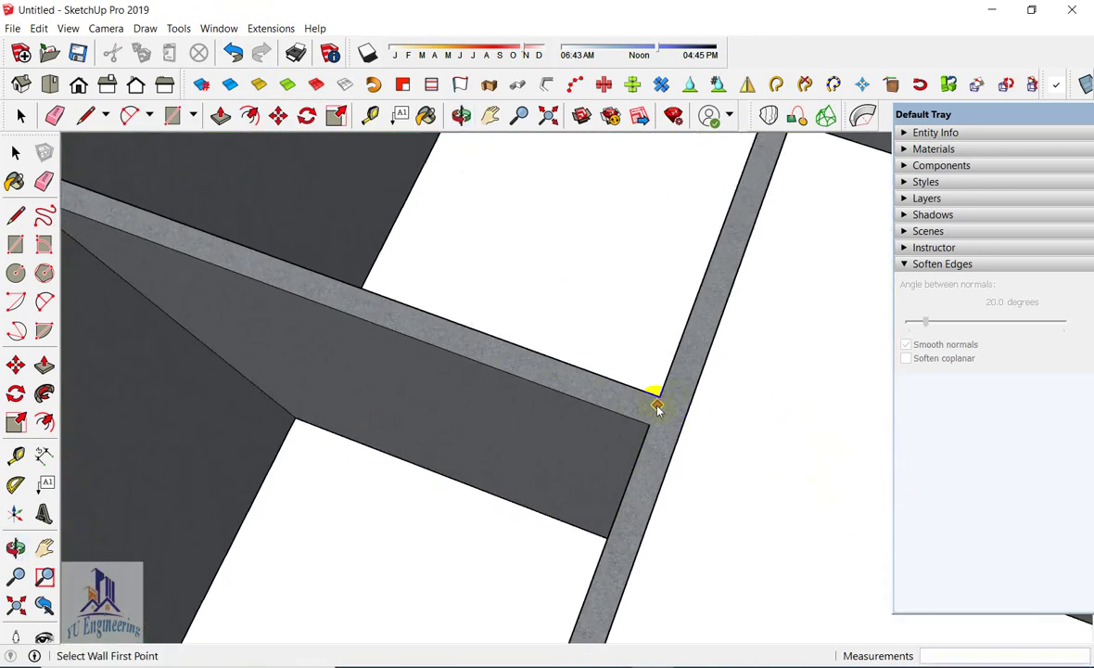
{"action": "scroll", "coordinate": [510, 396], "scroll_direction": "down", "scroll_amount": 3}
{"action": "scroll", "coordinate": [464, 377], "scroll_direction": "down", "scroll_amount": 2}
{"action": "mouse_move", "coordinate": [464, 377]}
{"action": "middle_mouse_down"}
{"action": "mouse_move", "coordinate": [371, 317]}
{"action": "mouse_move", "coordinate": [413, 395]}
{"action": "mouse_move", "coordinate": [593, 427]}
{"action": "mouse_move", "coordinate": [593, 457]}
{"action": "middle_mouse_up"}
{"action": "scroll", "coordinate": [610, 464], "scroll_direction": "up", "scroll_amount": 2}
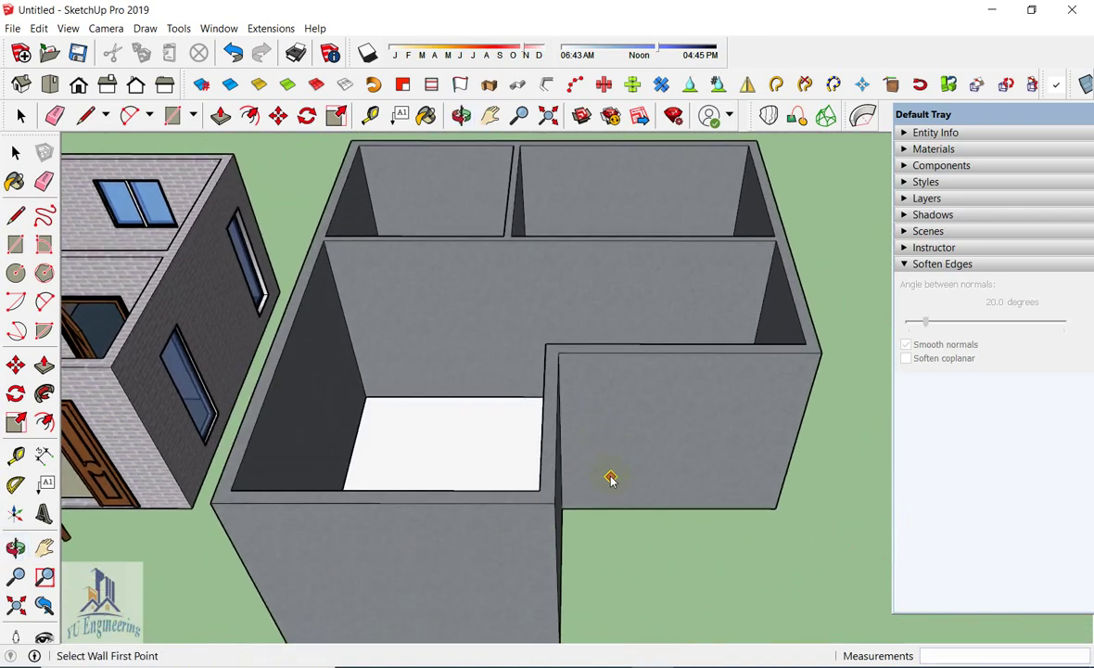
{"action": "key", "text": "space"}
{"action": "scroll", "coordinate": [507, 398], "scroll_direction": "up", "scroll_amount": 1}
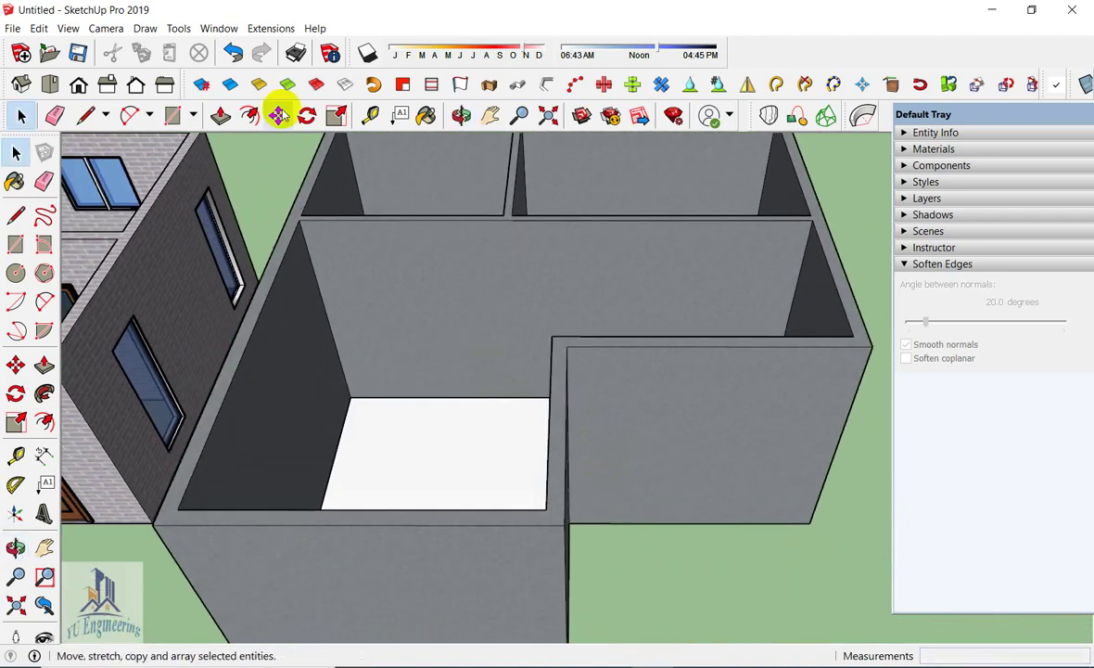
Set up MajDoor with a 7' height, 45° door angle and Front Door #1 type
{"action": "left_click", "coordinate": [278, 28]}
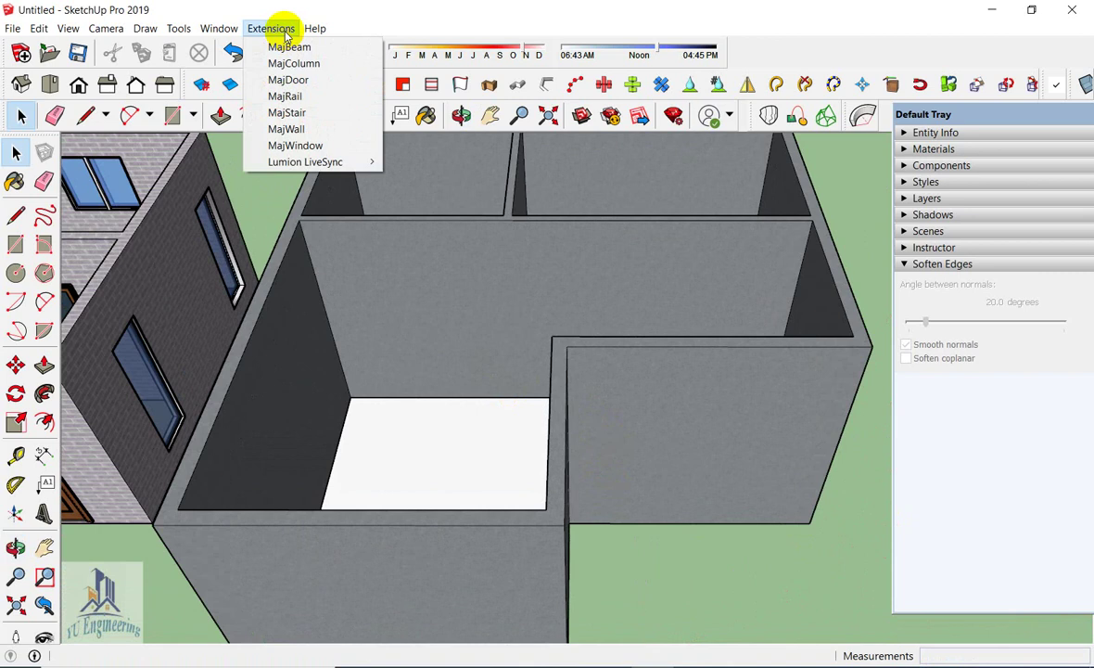
{"action": "left_click", "coordinate": [289, 81]}
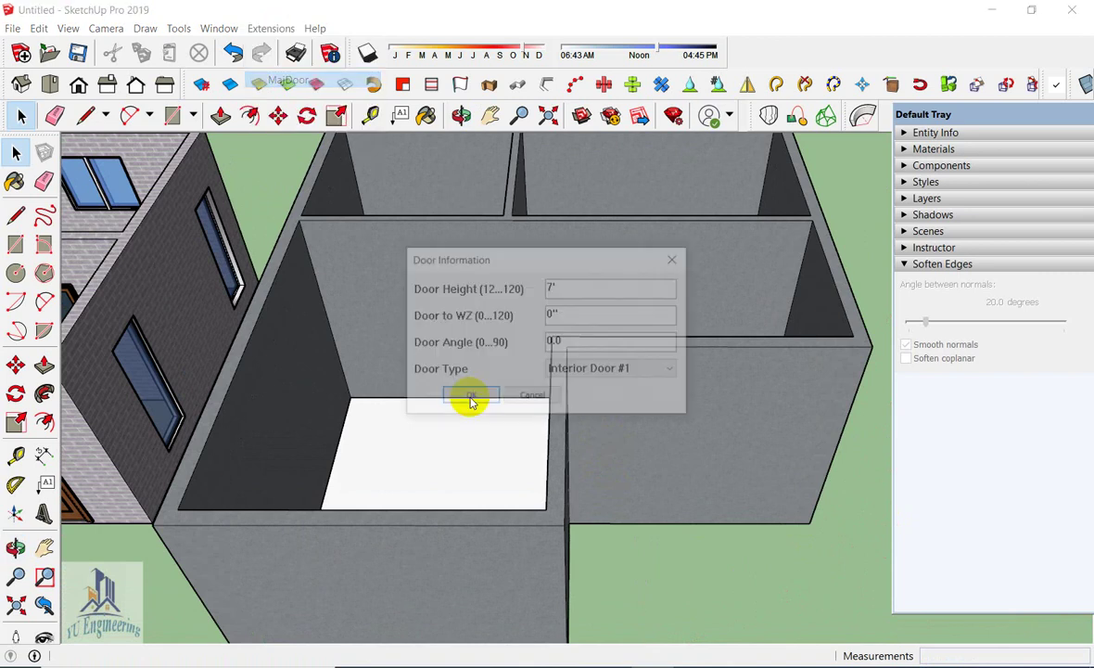
{"action": "left_click_drag", "start_coordinate": [564, 286], "coordinate": [534, 289]}
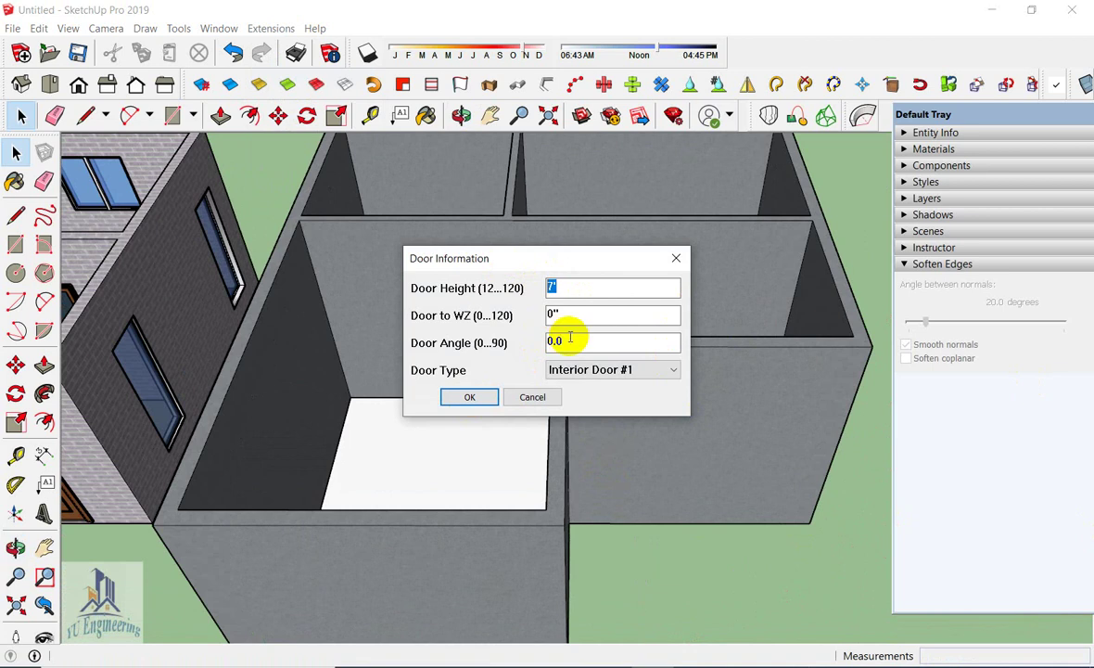
{"action": "left_click_drag", "start_coordinate": [569, 339], "coordinate": [512, 337]}
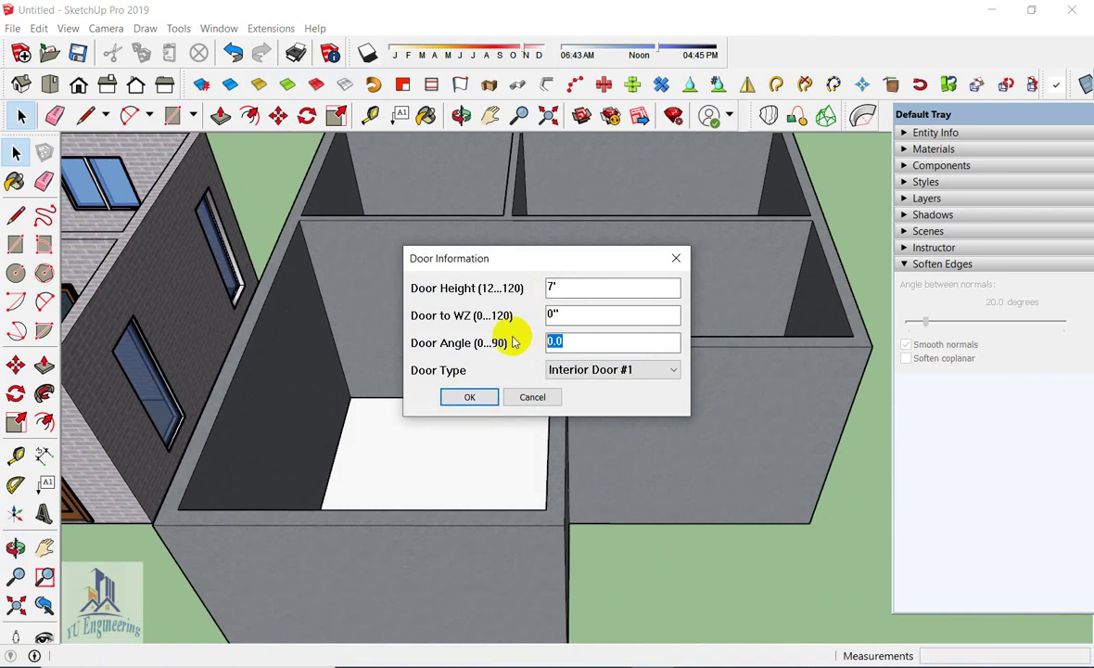
{"action": "type", "text": "45"}
{"action": "left_click", "coordinate": [589, 369]}
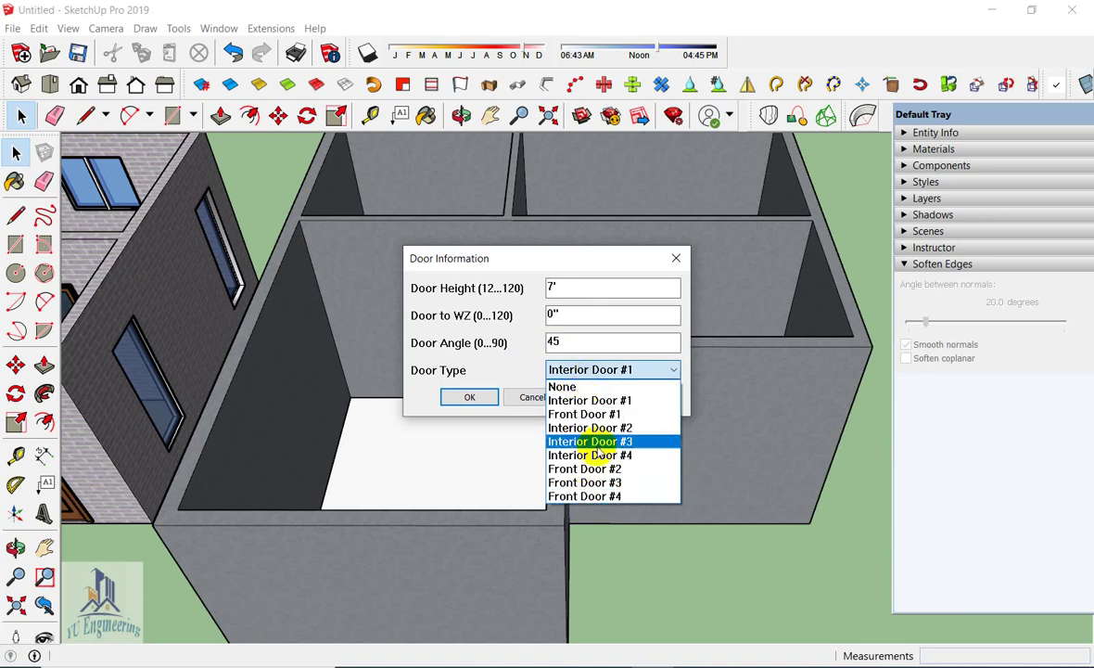
{"action": "left_click", "coordinate": [598, 415]}
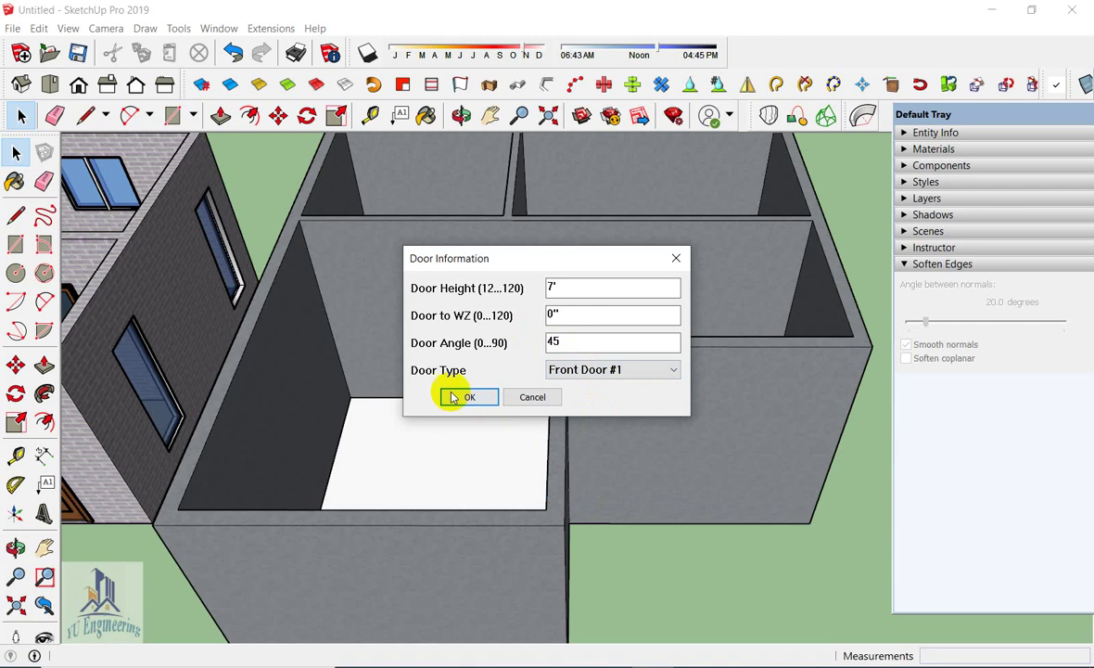
Place the door on the right-hand wall by setting its two edges at the wall bottom
{"action": "left_click", "coordinate": [469, 397]}
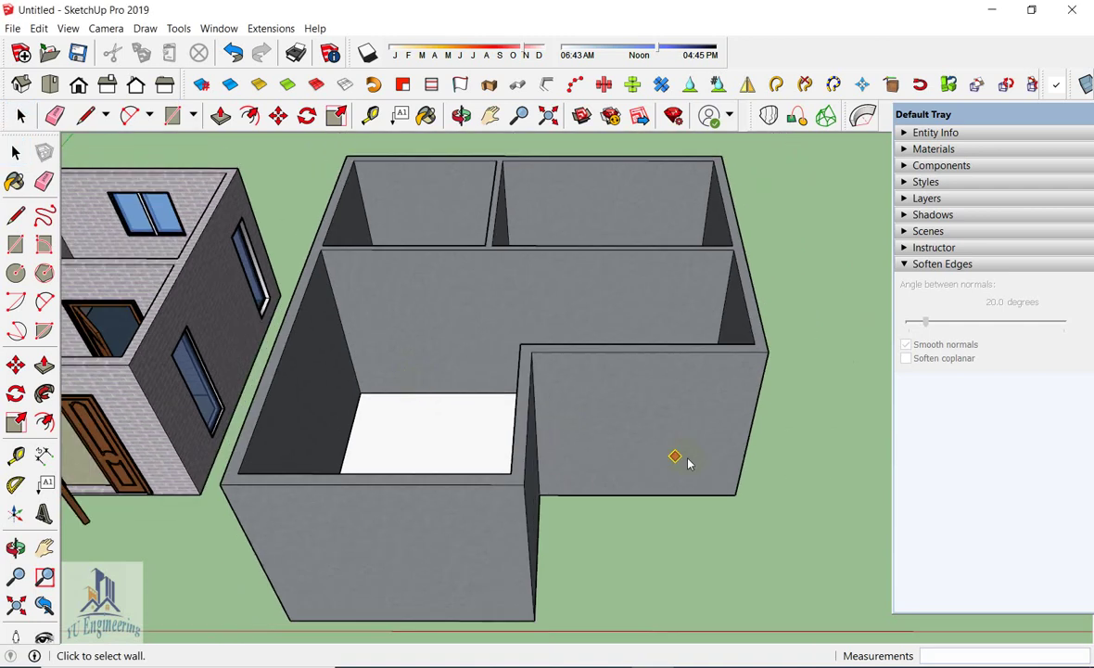
{"action": "scroll", "coordinate": [674, 446], "scroll_direction": "up", "scroll_amount": 5}
{"action": "left_click", "coordinate": [695, 377]}
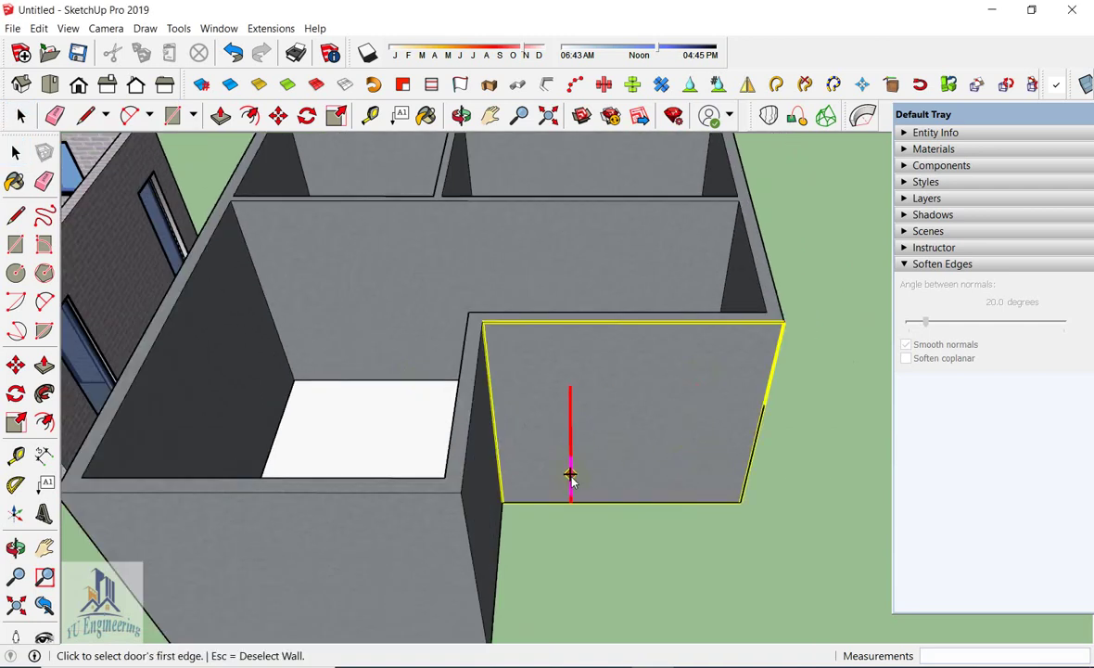
{"action": "scroll", "coordinate": [570, 477], "scroll_direction": "up", "scroll_amount": 2}
{"action": "left_click", "coordinate": [568, 505]}
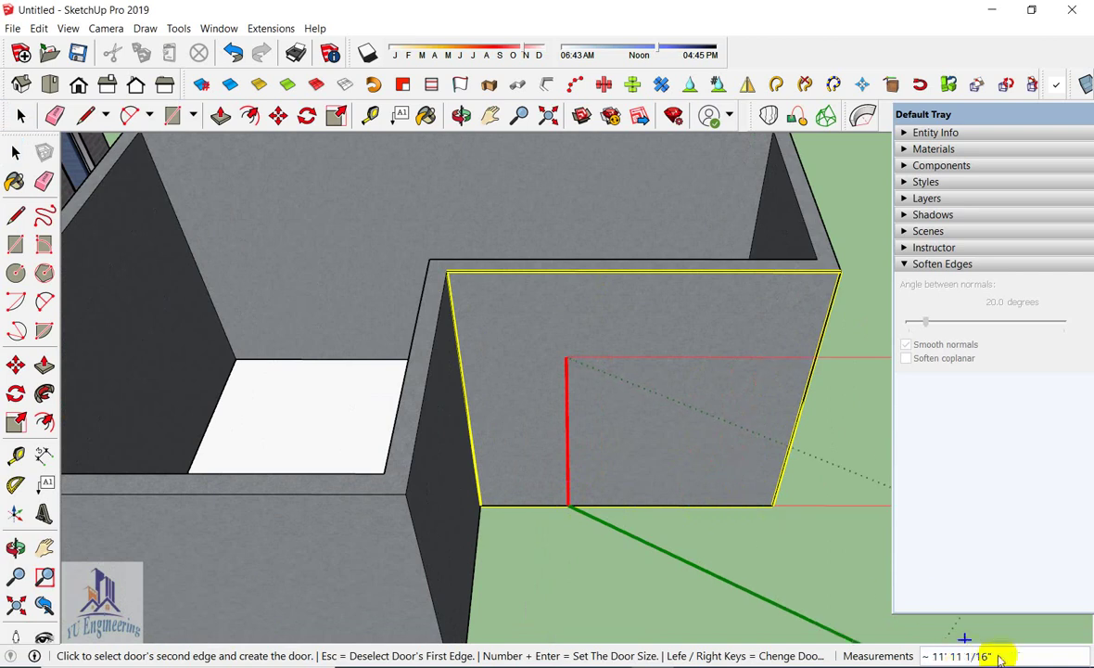
{"action": "left_click", "coordinate": [703, 507]}
{"action": "mouse_move", "coordinate": [697, 501]}
{"action": "middle_mouse_down"}
{"action": "mouse_move", "coordinate": [648, 477]}
{"action": "mouse_move", "coordinate": [520, 304]}
{"action": "mouse_move", "coordinate": [490, 254]}
{"action": "mouse_move", "coordinate": [506, 231]}
{"action": "middle_mouse_up"}
{"action": "scroll", "coordinate": [691, 325], "scroll_direction": "up", "scroll_amount": 2}
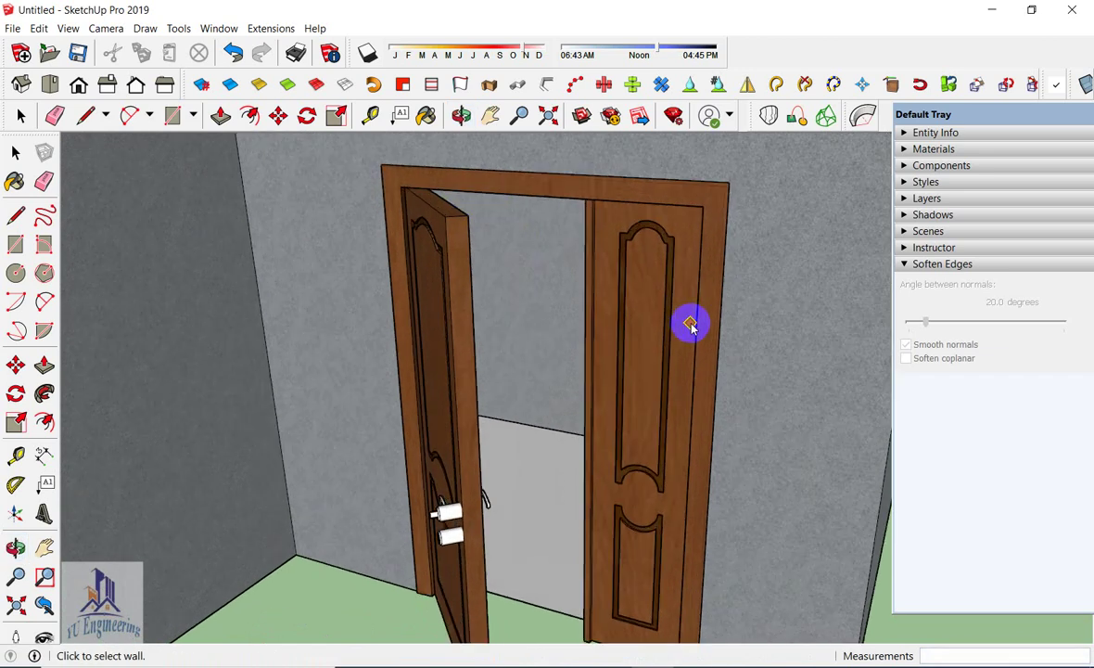
{"action": "scroll", "coordinate": [671, 322], "scroll_direction": "down", "scroll_amount": 2}
Move the new double door into the wall opening
{"action": "left_click", "coordinate": [674, 323]}
{"action": "middle_click_drag", "start_coordinate": [659, 342], "coordinate": [649, 371]}
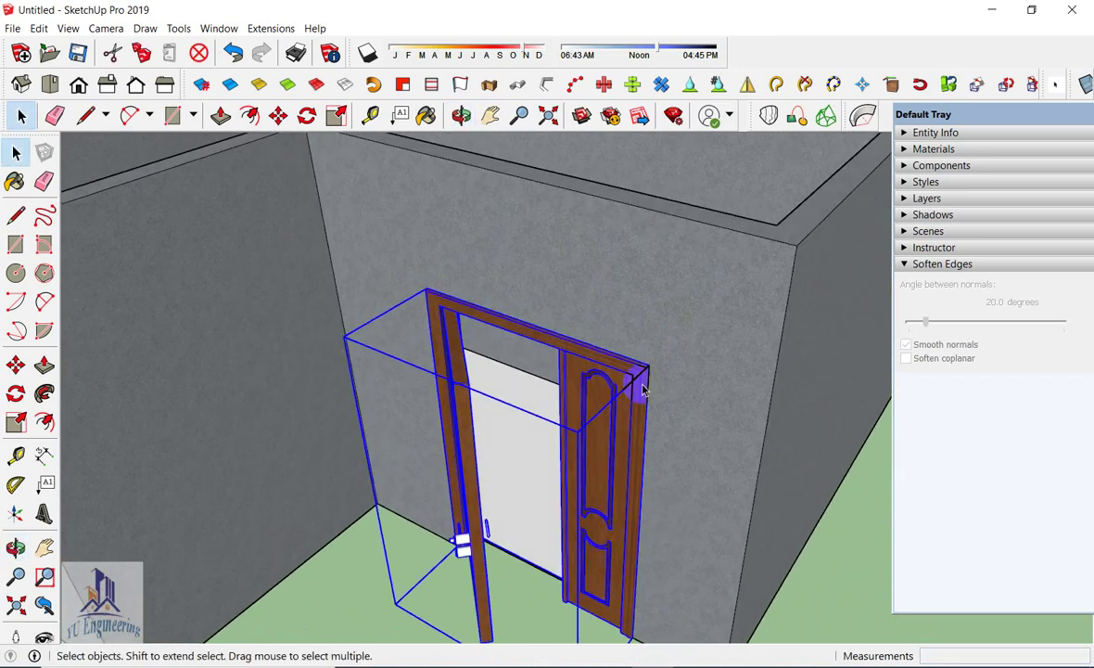
{"action": "key", "text": "m"}
{"action": "left_click", "coordinate": [653, 367]}
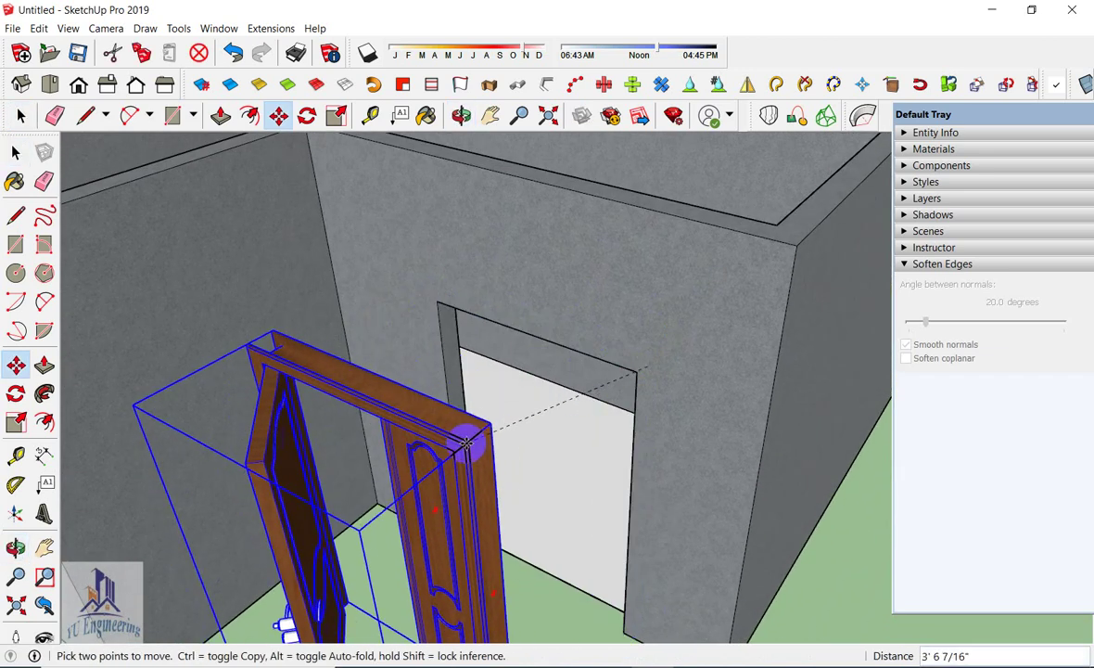
{"action": "left_click", "coordinate": [638, 371]}
{"action": "key", "text": "space"}
{"action": "scroll", "coordinate": [586, 444], "scroll_direction": "down", "scroll_amount": 5}
{"action": "mouse_move", "coordinate": [578, 464]}
{"action": "middle_mouse_down"}
{"action": "mouse_move", "coordinate": [689, 507]}
{"action": "mouse_move", "coordinate": [635, 413]}
{"action": "middle_mouse_up"}
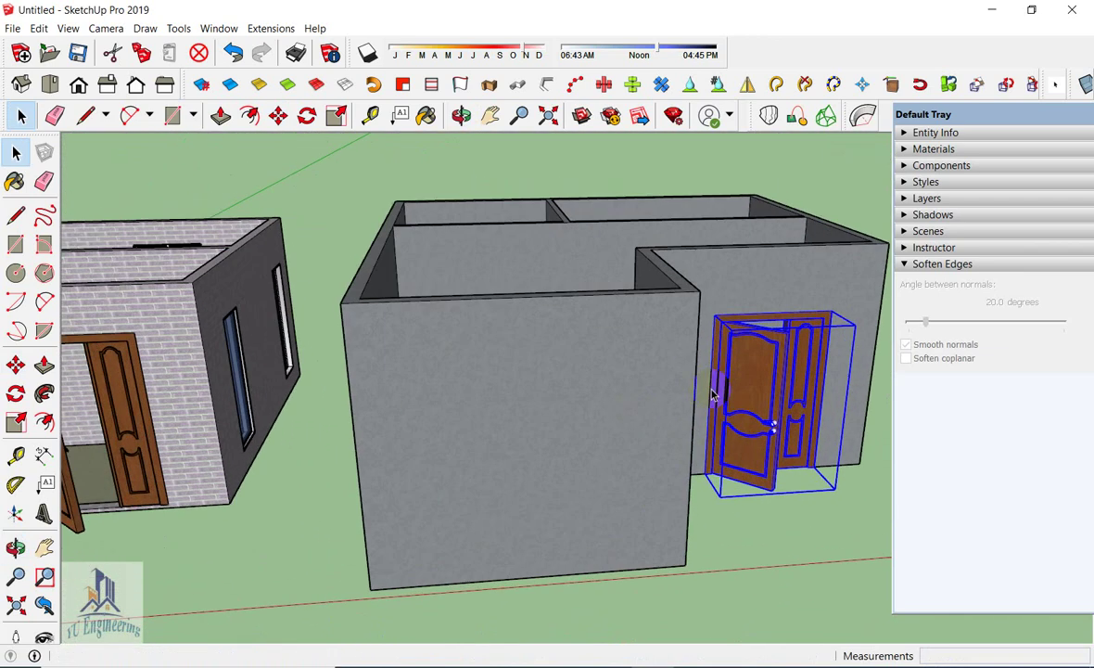
Set up a type B MajWindow, 4' high and 3' to WZ, and start it on the front wall
{"action": "left_click", "coordinate": [635, 412]}
{"action": "left_click", "coordinate": [221, 27]}
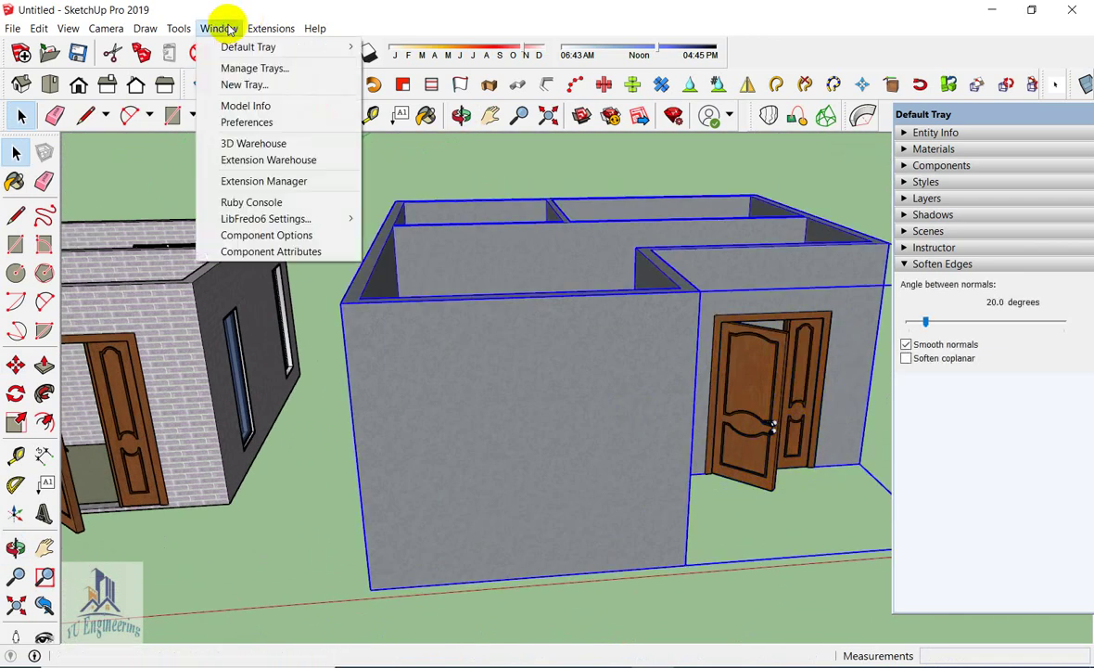
{"action": "left_click", "coordinate": [271, 28]}
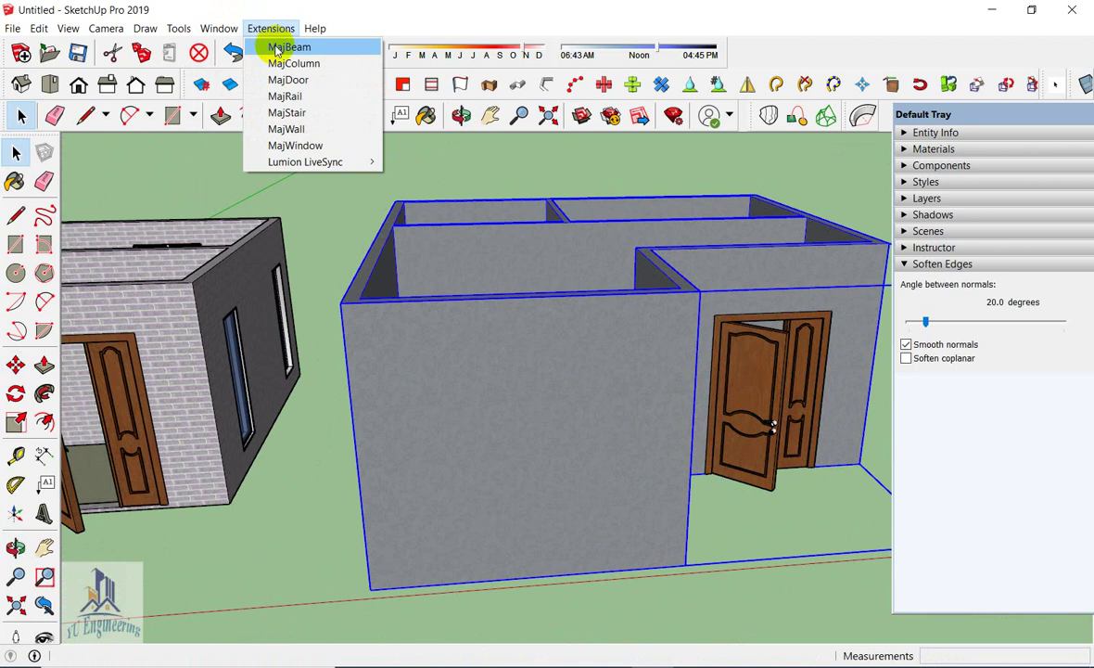
{"action": "left_click", "coordinate": [283, 145]}
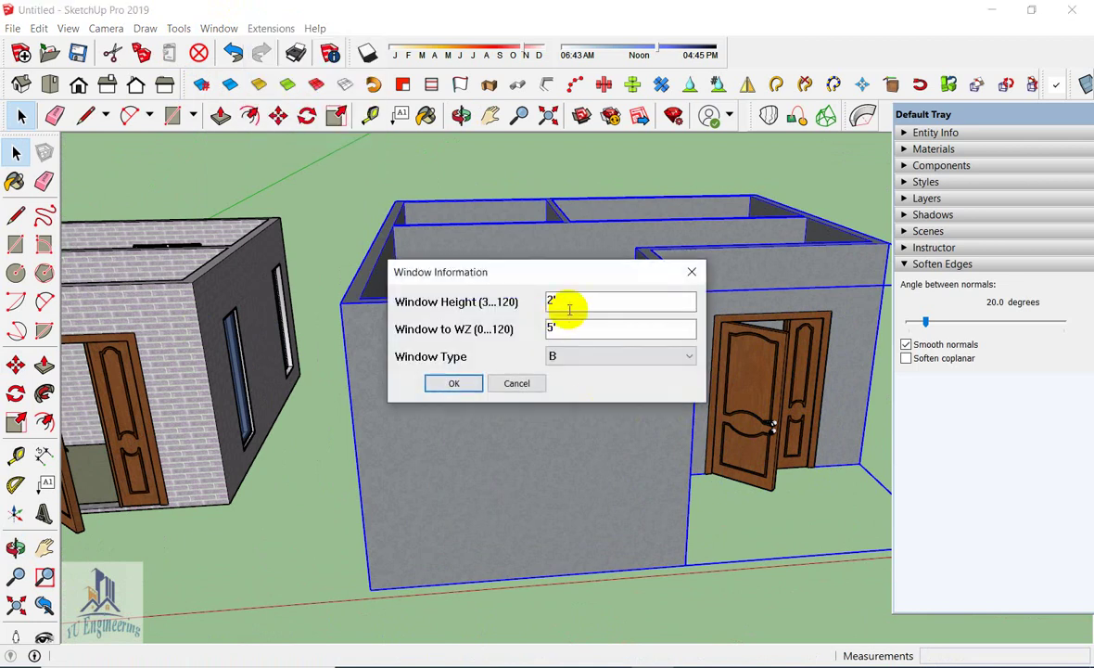
{"action": "left_click_drag", "start_coordinate": [553, 296], "coordinate": [509, 297]}
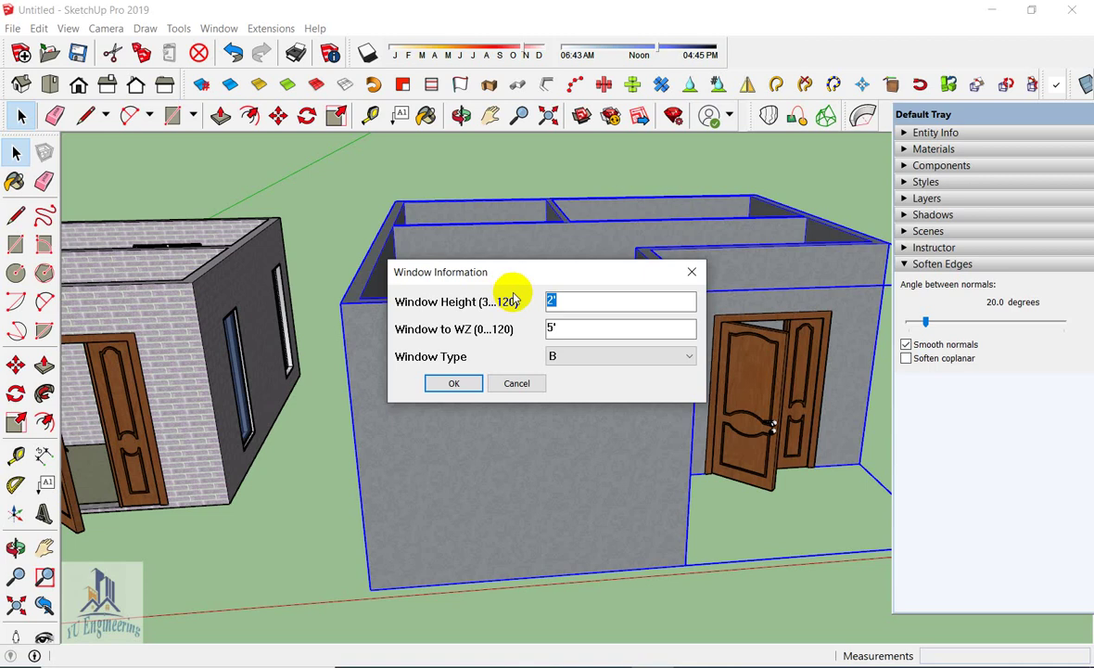
{"action": "type", "text": "4"}
{"action": "left_click_drag", "start_coordinate": [582, 327], "coordinate": [487, 335]}
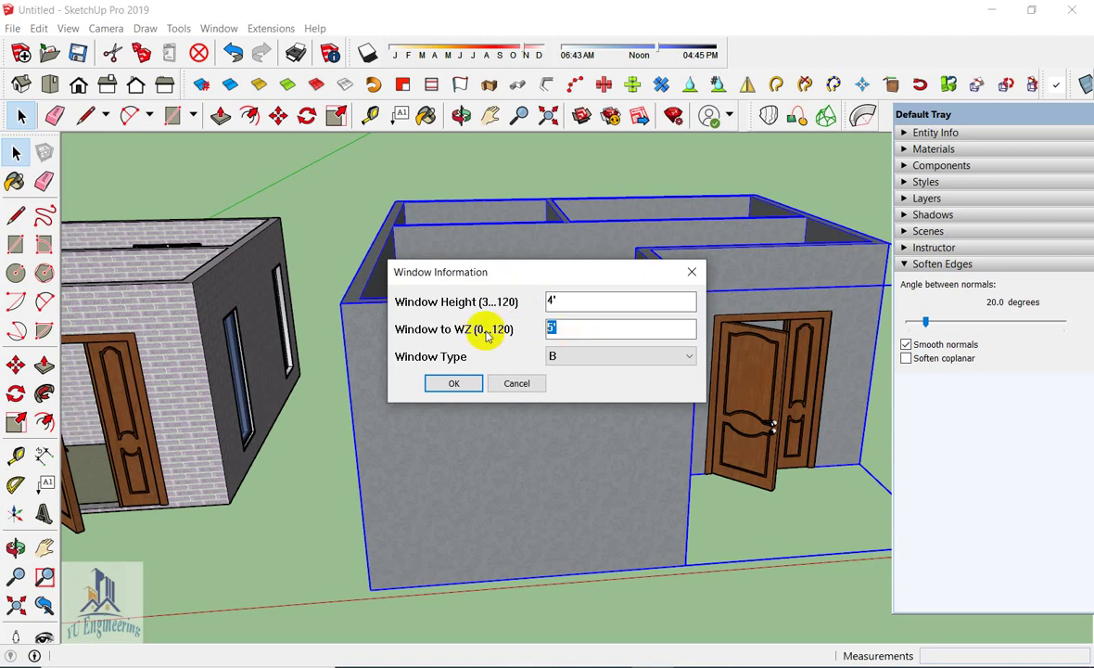
{"action": "type", "text": "3'"}
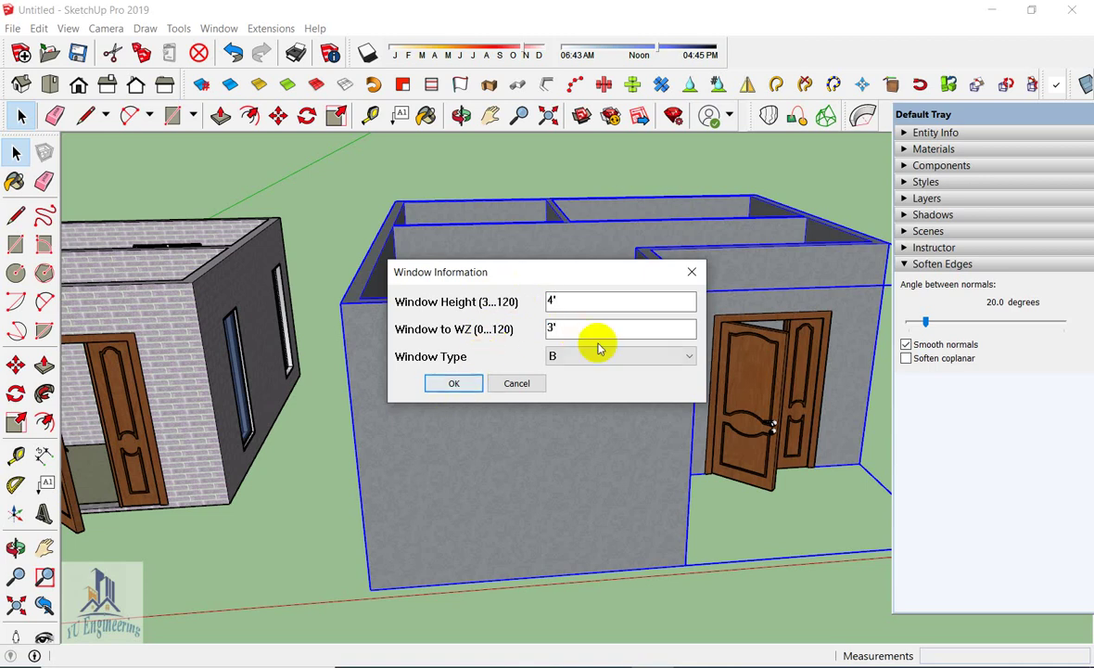
{"action": "left_click", "coordinate": [601, 356]}
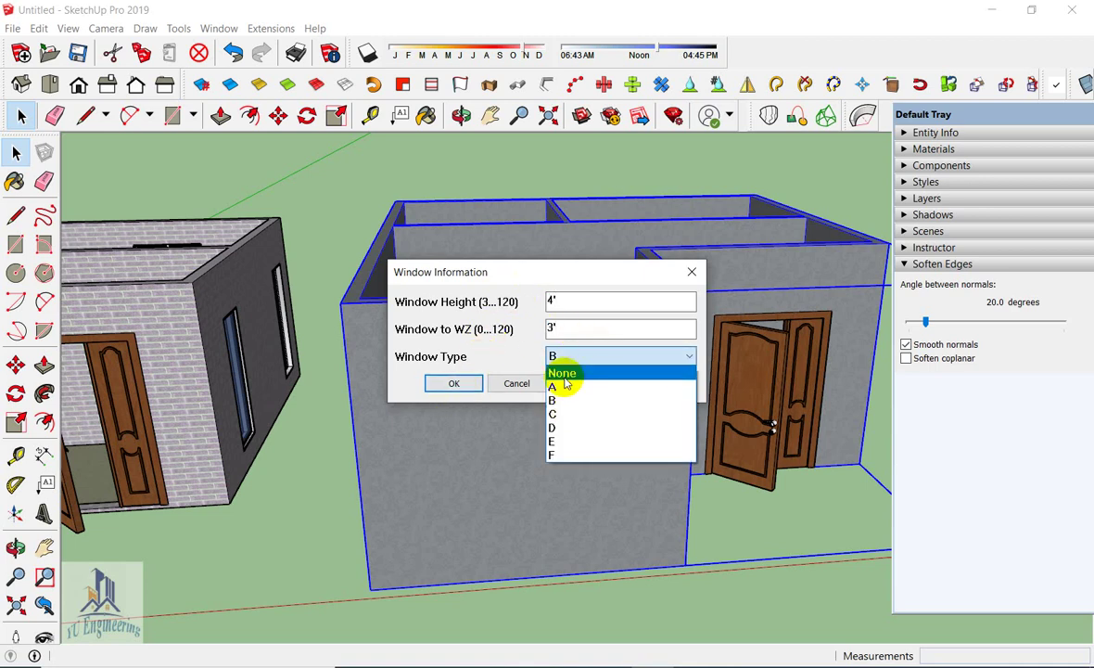
{"action": "left_click", "coordinate": [574, 400]}
{"action": "left_click", "coordinate": [459, 384]}
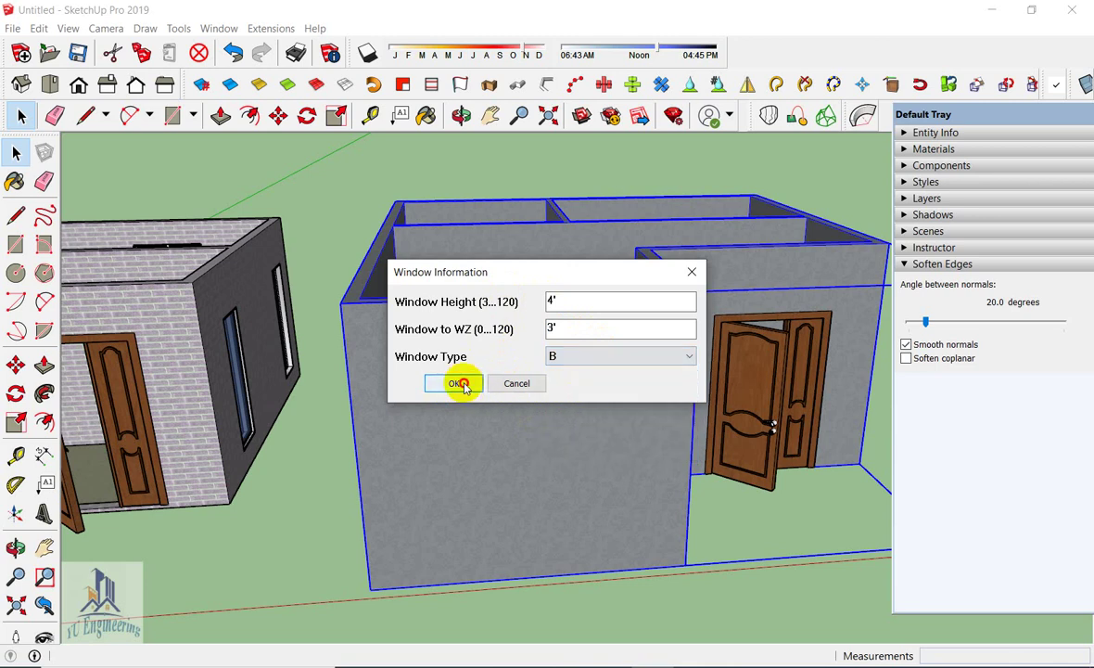
{"action": "left_click", "coordinate": [489, 446]}
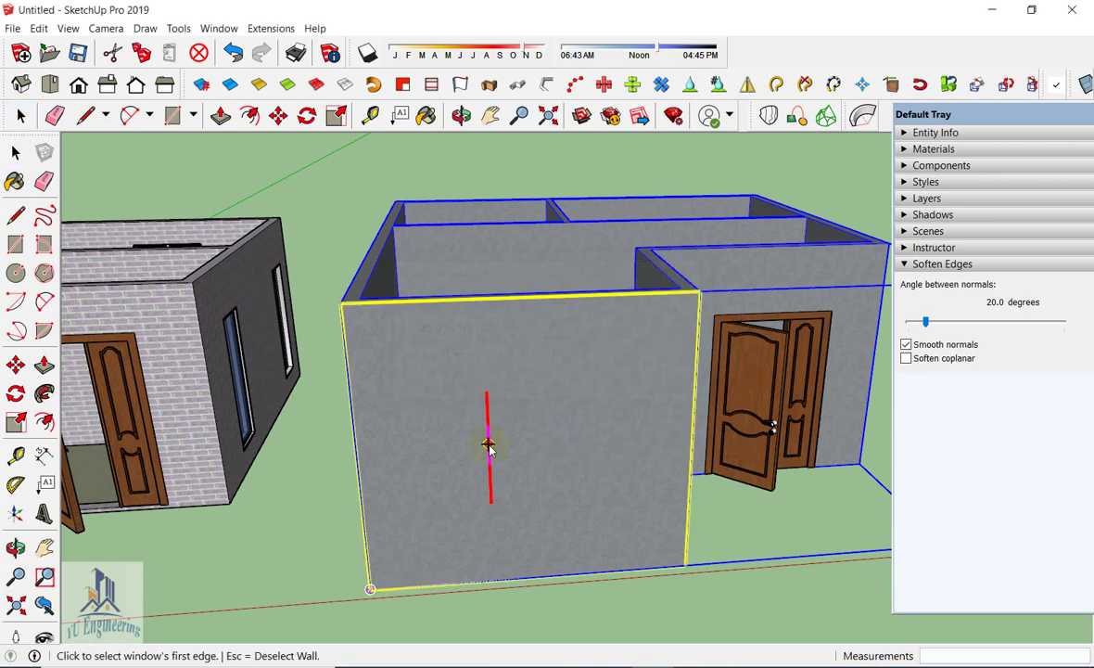
{"action": "left_click", "coordinate": [462, 494]}
Set the second edge to complete the two-pane front window, cancelling a started dimension
{"action": "left_click", "coordinate": [611, 476]}
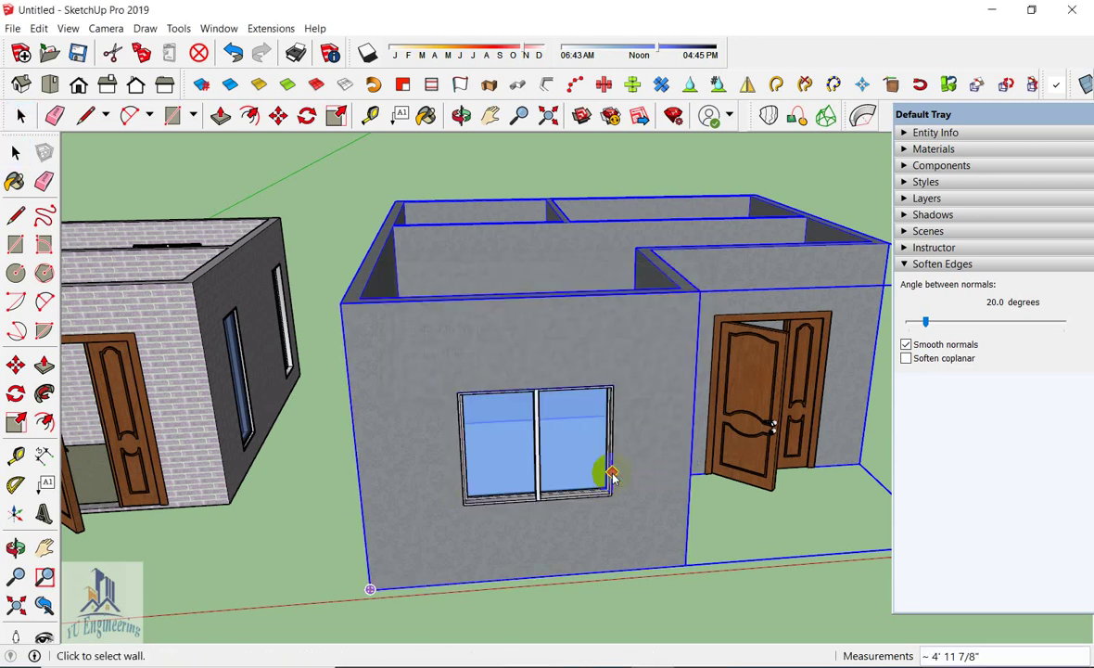
{"action": "left_click", "coordinate": [43, 455]}
{"action": "left_click", "coordinate": [429, 511]}
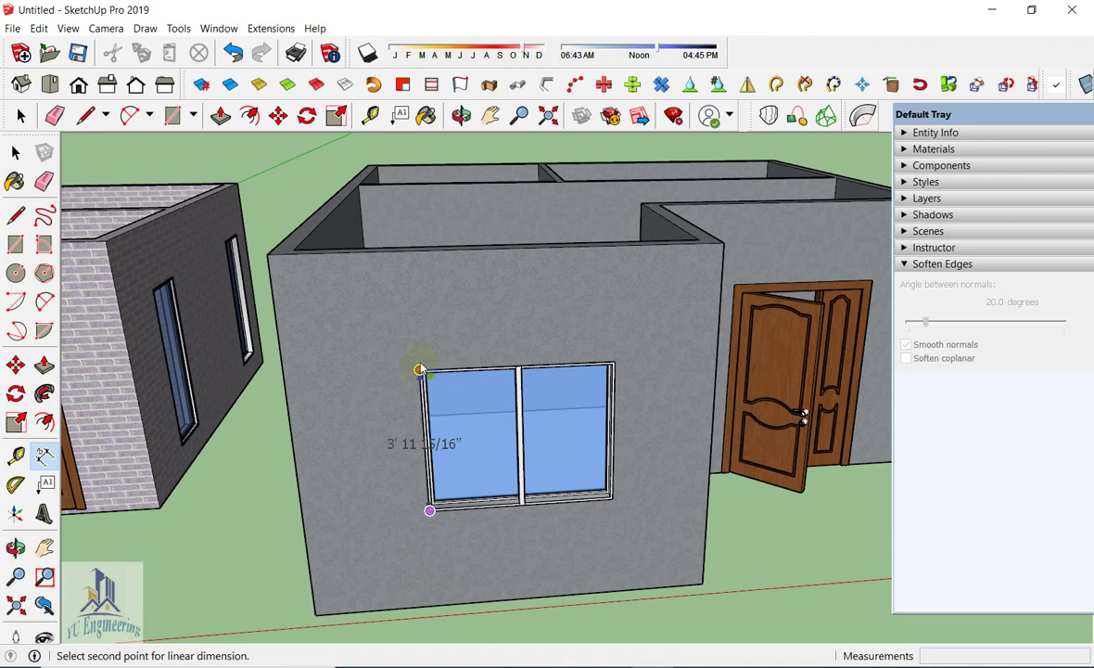
{"action": "scroll", "coordinate": [598, 391], "scroll_direction": "down", "scroll_amount": 3}
{"action": "key", "text": "Escape"}
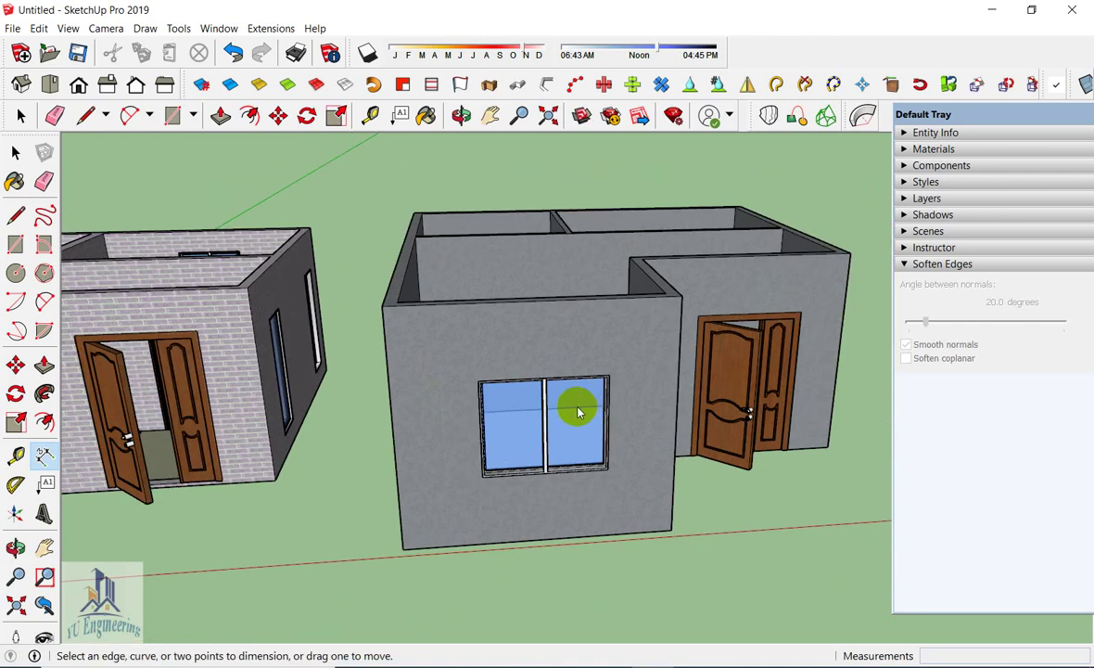
Orbit down into the rooms and bring up the Maj extensions list again
{"action": "mouse_move", "coordinate": [577, 405]}
{"action": "middle_mouse_down"}
{"action": "mouse_move", "coordinate": [813, 491]}
{"action": "mouse_move", "coordinate": [738, 489]}
{"action": "middle_mouse_up"}
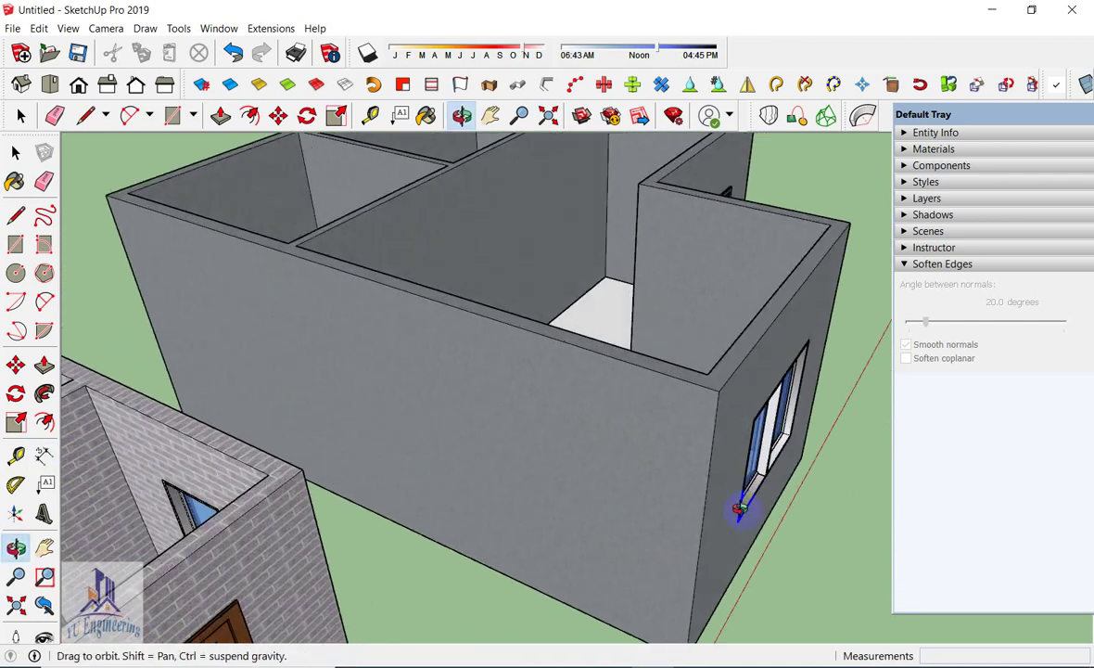
{"action": "scroll", "coordinate": [737, 489], "scroll_direction": "up", "scroll_amount": 3}
{"action": "key", "text": "space"}
{"action": "left_click", "coordinate": [279, 30]}
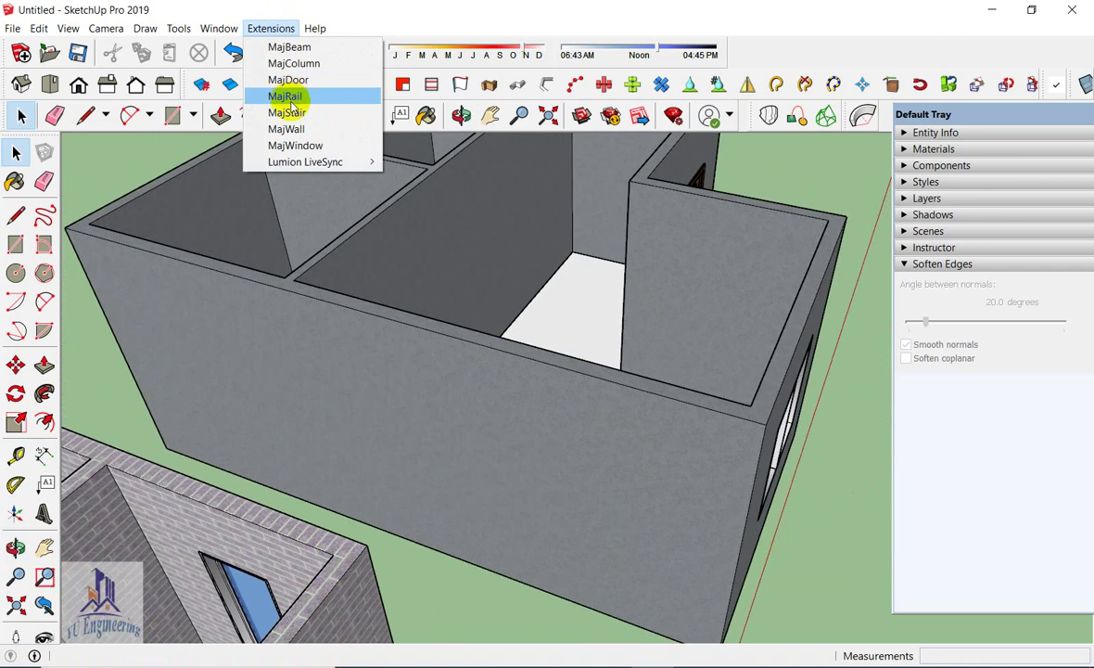
Set up a type A MajWindow, 6' high with 1' Window to WZ
{"action": "left_click", "coordinate": [295, 145]}
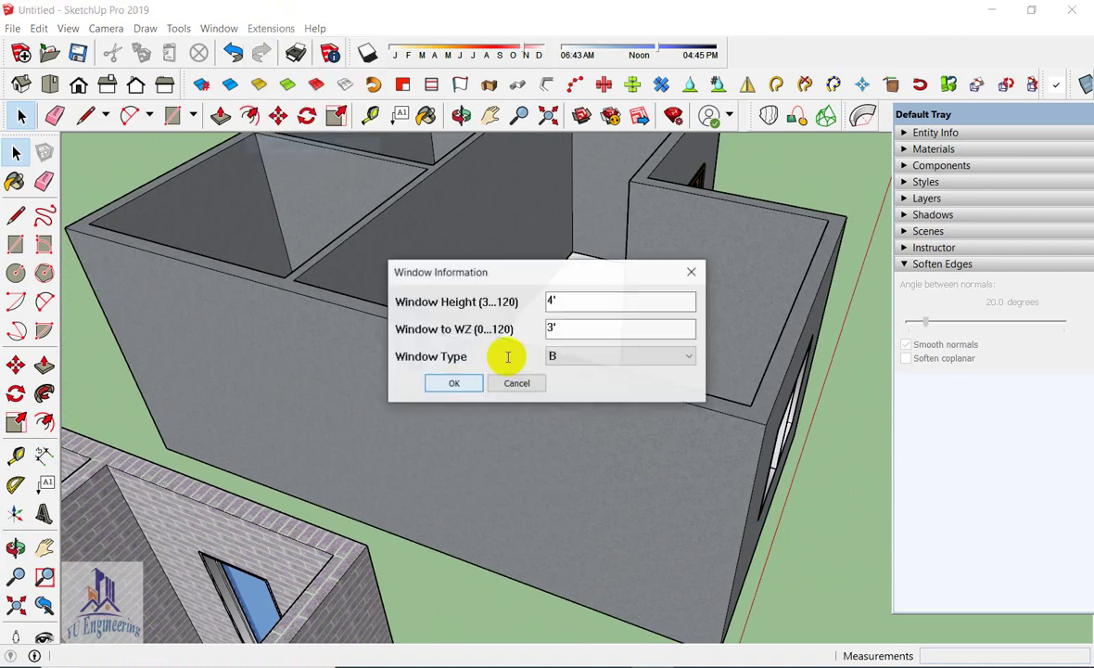
{"action": "left_click", "coordinate": [603, 358]}
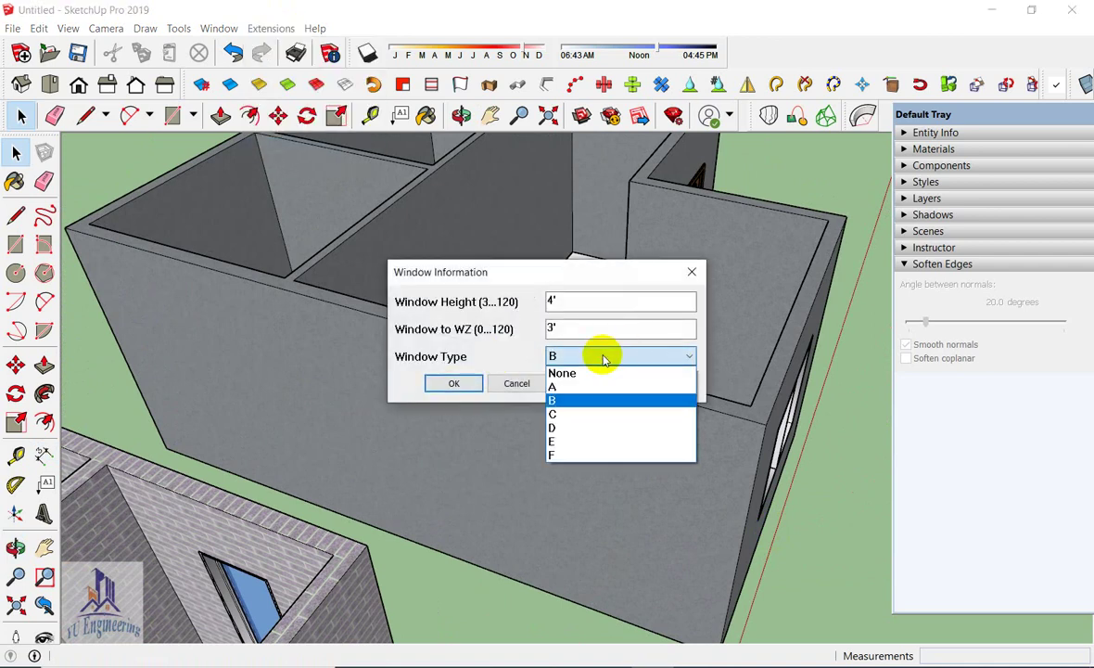
{"action": "left_click", "coordinate": [561, 389]}
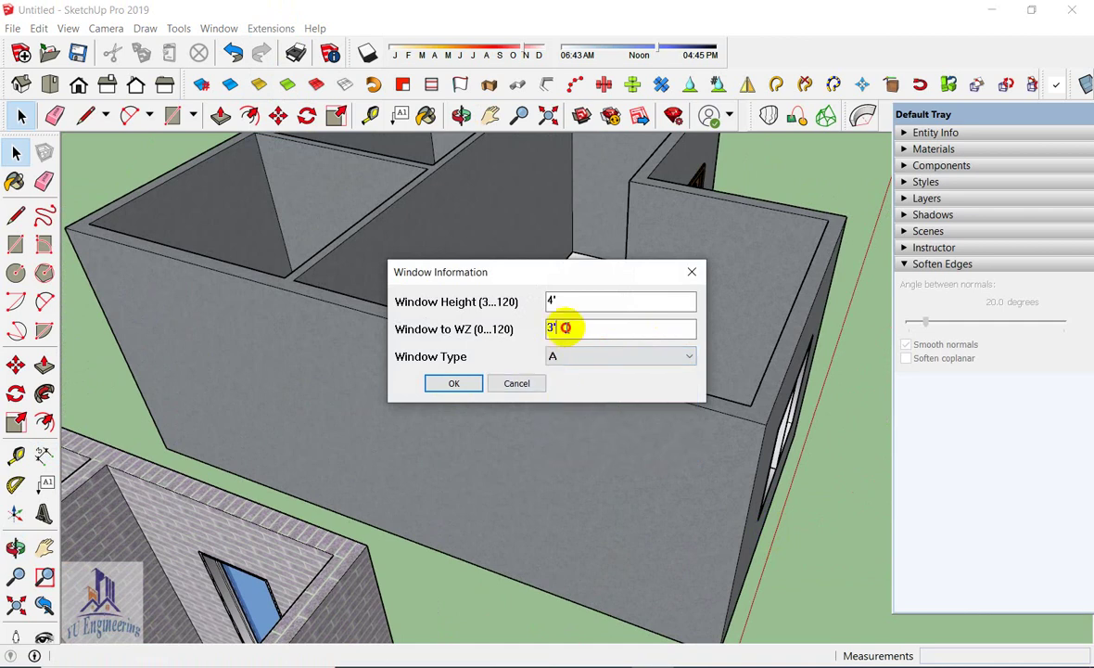
{"action": "left_click_drag", "start_coordinate": [569, 298], "coordinate": [519, 293]}
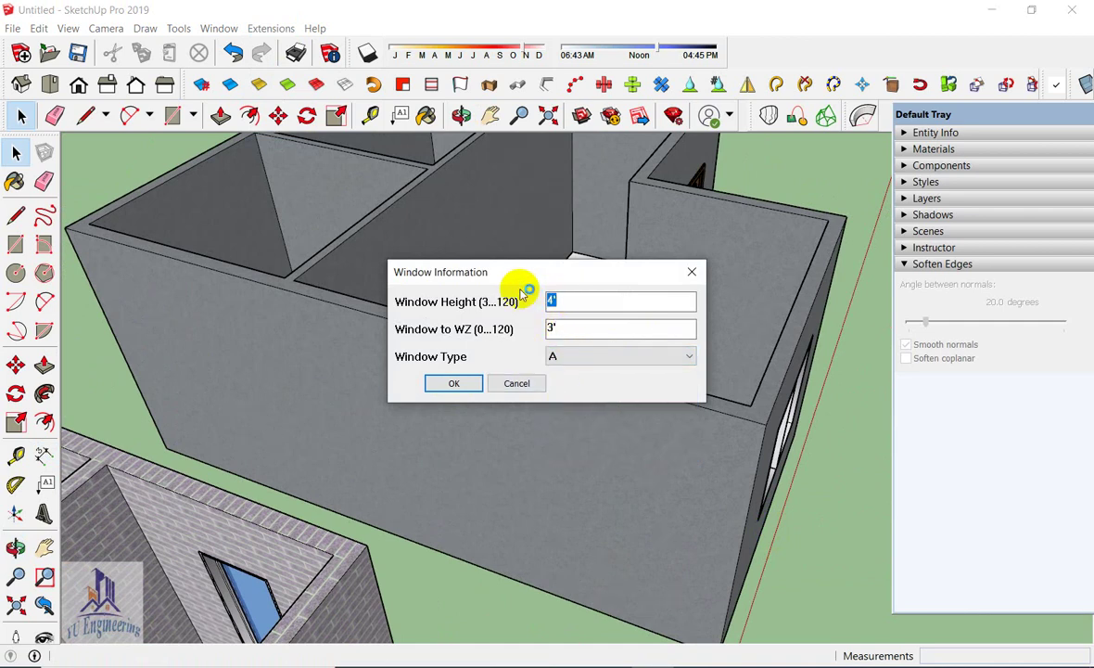
{"action": "type", "text": "6'"}
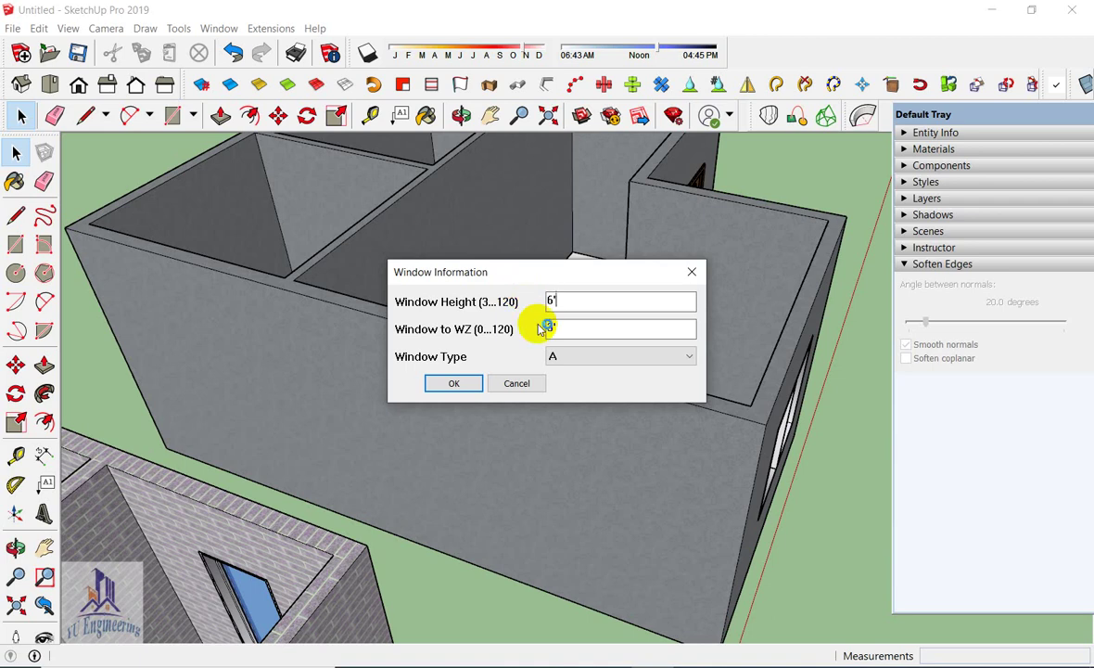
{"action": "left_click_drag", "start_coordinate": [561, 327], "coordinate": [525, 325]}
{"action": "type", "text": "'"}
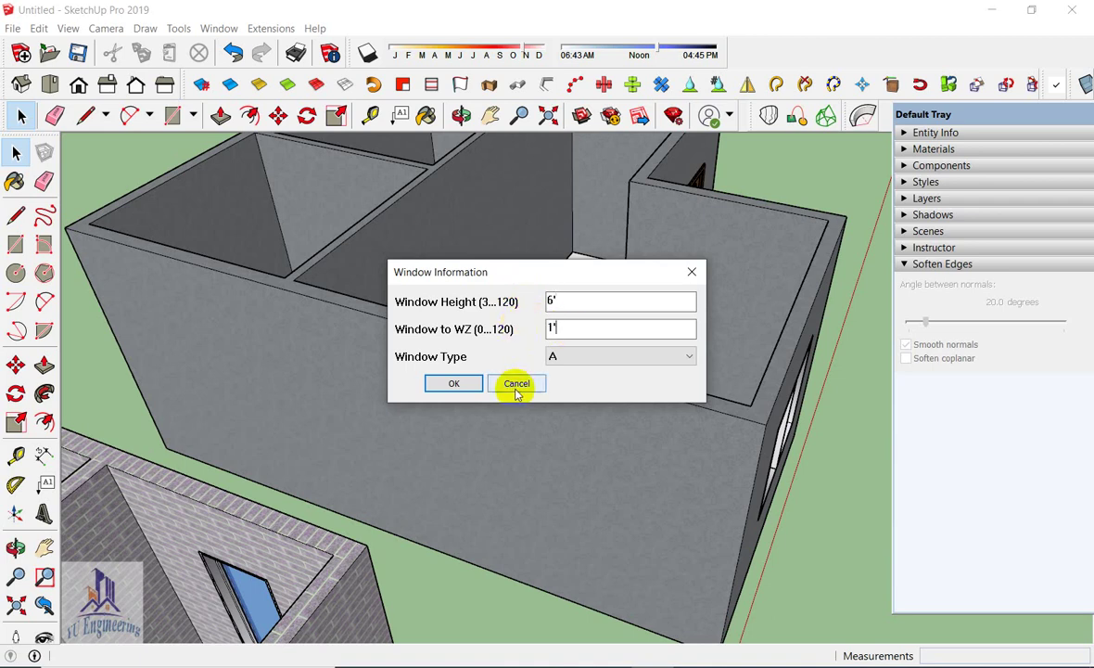
{"action": "left_click", "coordinate": [454, 383]}
Place two tall windows side by side on the long side wall
{"action": "scroll", "coordinate": [598, 526], "scroll_direction": "up", "scroll_amount": 2}
{"action": "left_click", "coordinate": [583, 522]}
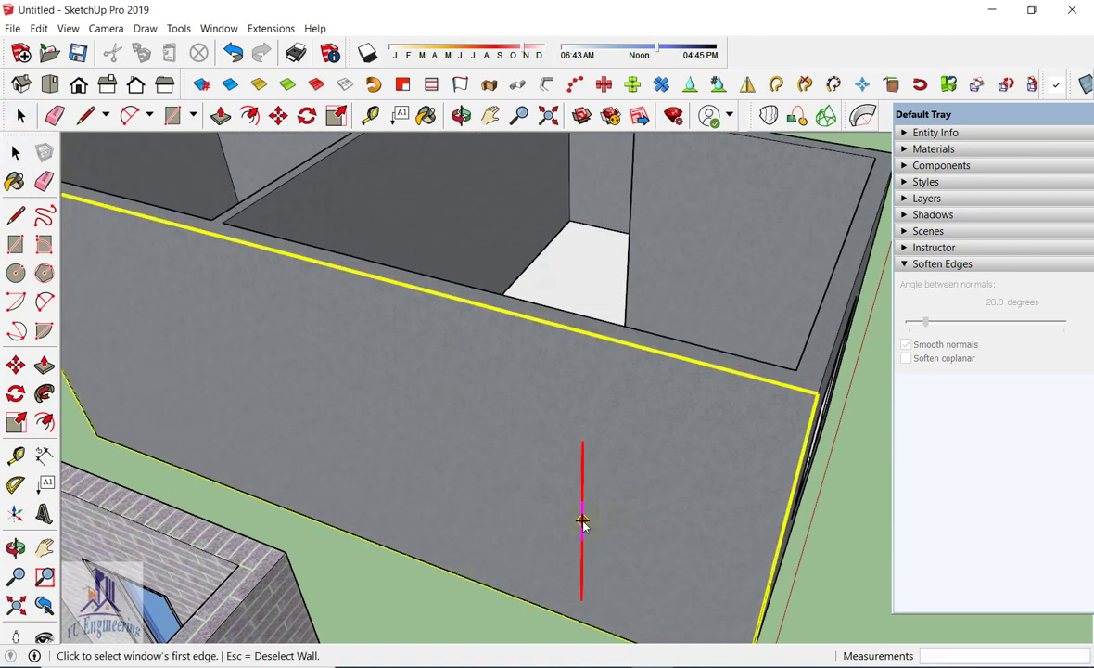
{"action": "left_click", "coordinate": [626, 527]}
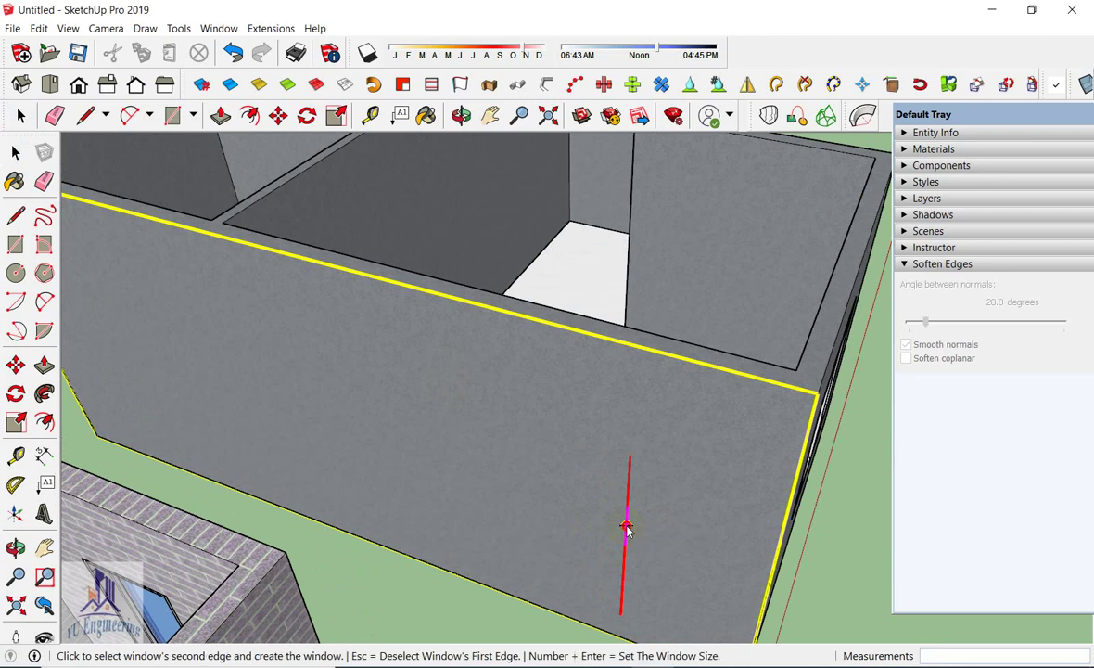
{"action": "left_click", "coordinate": [563, 501]}
{"action": "mouse_move", "coordinate": [592, 485]}
{"action": "middle_mouse_down"}
{"action": "mouse_move", "coordinate": [648, 481]}
{"action": "mouse_move", "coordinate": [655, 547]}
{"action": "middle_mouse_up"}
{"action": "scroll", "coordinate": [667, 562], "scroll_direction": "up", "scroll_amount": 3}
{"action": "left_click", "coordinate": [673, 566]}
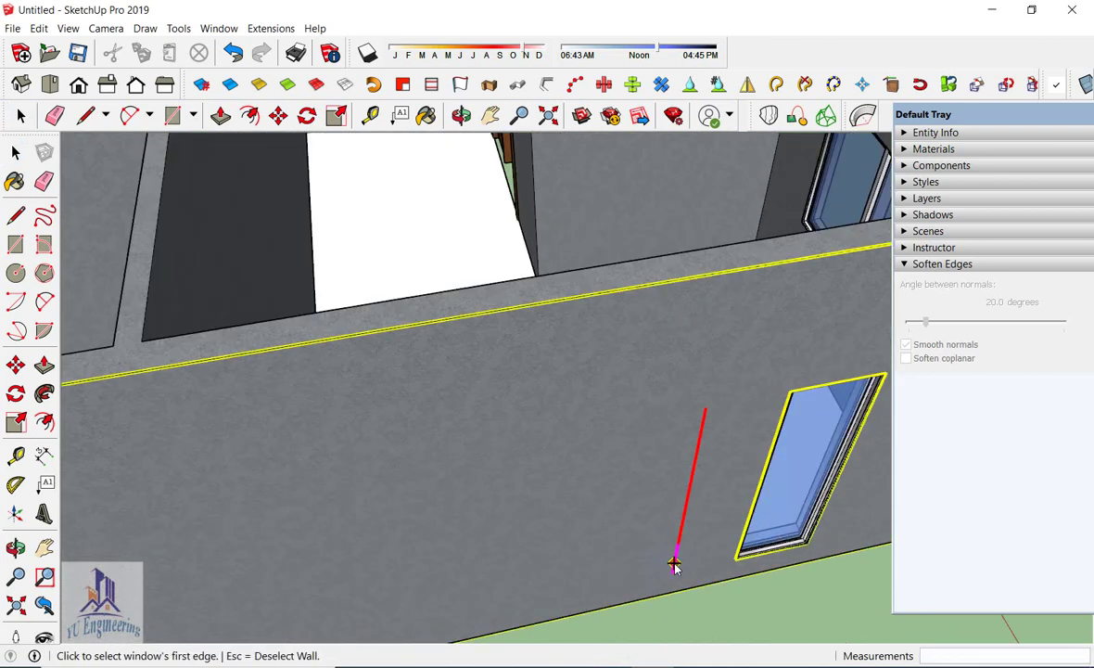
{"action": "left_click", "coordinate": [612, 567]}
{"action": "left_click", "coordinate": [539, 577]}
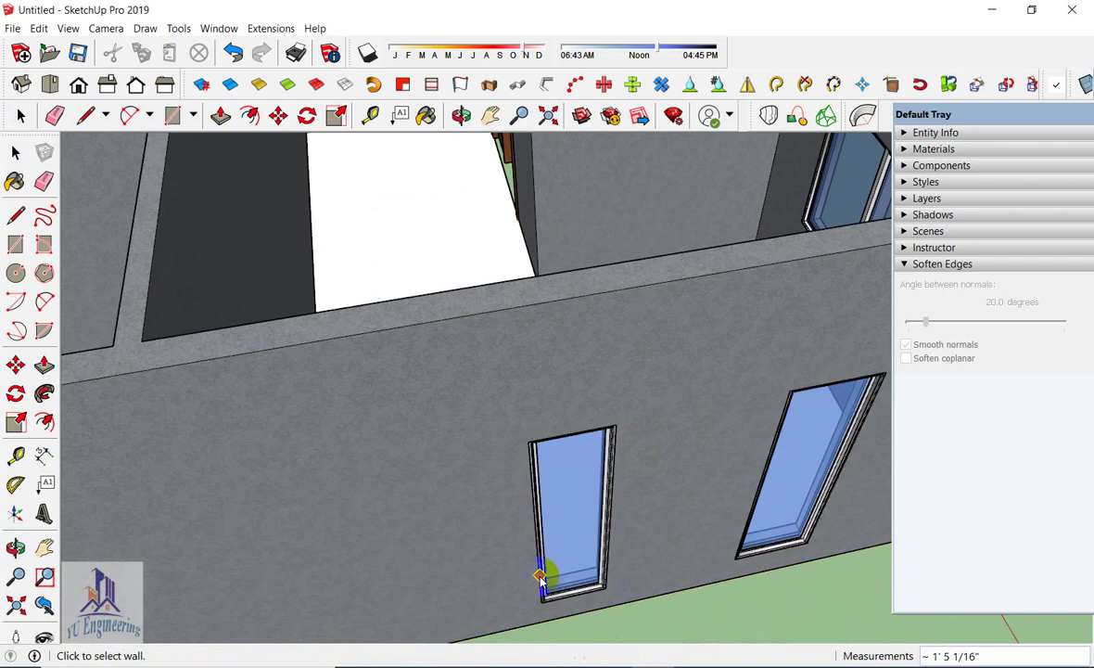
{"action": "scroll", "coordinate": [567, 477], "scroll_direction": "down", "scroll_amount": 3}
{"action": "mouse_move", "coordinate": [566, 476]}
{"action": "middle_mouse_down"}
{"action": "mouse_move", "coordinate": [501, 443]}
{"action": "mouse_move", "coordinate": [346, 395]}
{"action": "mouse_move", "coordinate": [303, 331]}
{"action": "mouse_move", "coordinate": [313, 420]}
{"action": "mouse_move", "coordinate": [574, 458]}
{"action": "mouse_move", "coordinate": [430, 527]}
{"action": "mouse_move", "coordinate": [562, 410]}
{"action": "middle_mouse_up"}
{"action": "scroll", "coordinate": [312, 420], "scroll_direction": "down", "scroll_amount": 3}
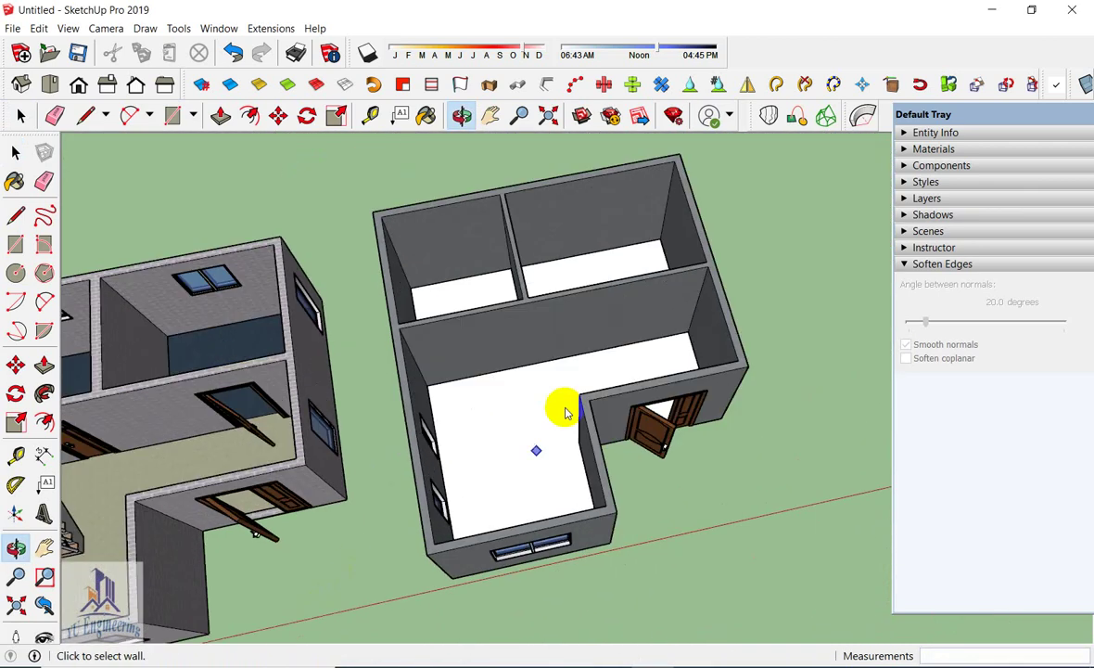
Set up MajDoor with a 0° door angle and Interior Door #1 type
{"action": "scroll", "coordinate": [581, 251], "scroll_direction": "up", "scroll_amount": 5}
{"action": "middle_click_drag", "start_coordinate": [581, 252], "coordinate": [542, 224]}
{"action": "left_click", "coordinate": [268, 28]}
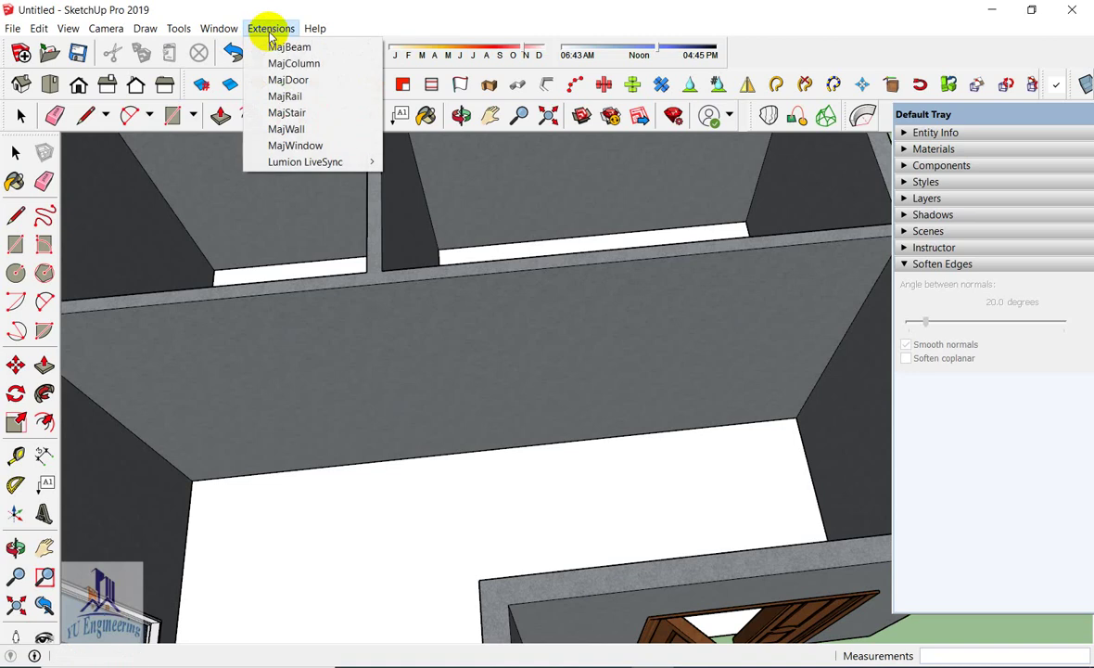
{"action": "left_click", "coordinate": [311, 82]}
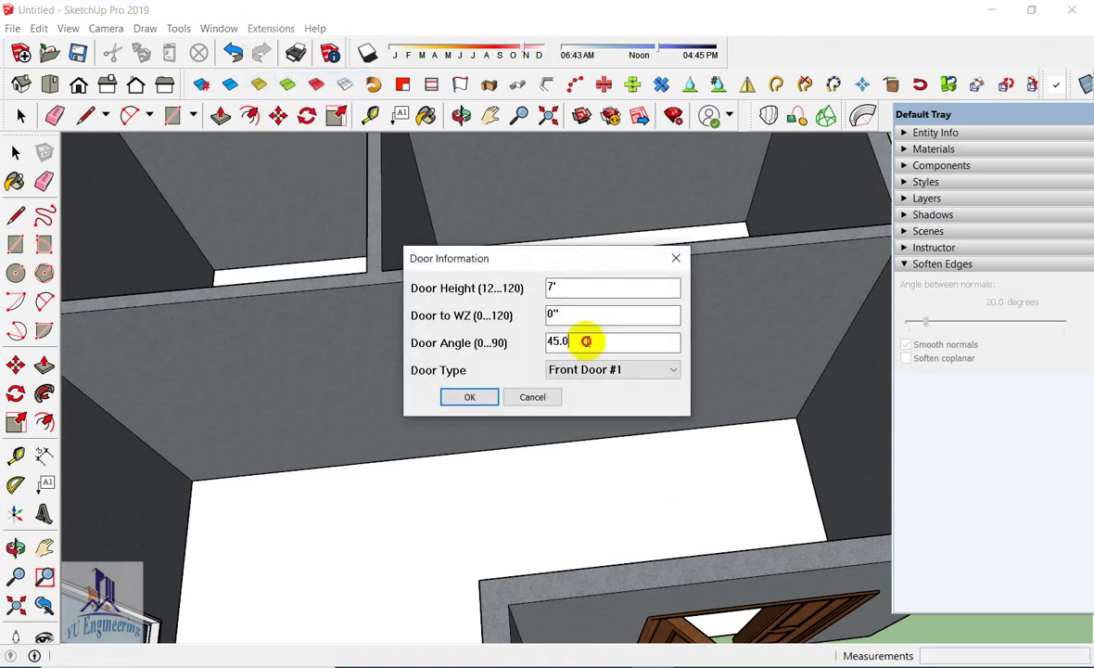
{"action": "left_click_drag", "start_coordinate": [586, 341], "coordinate": [486, 348]}
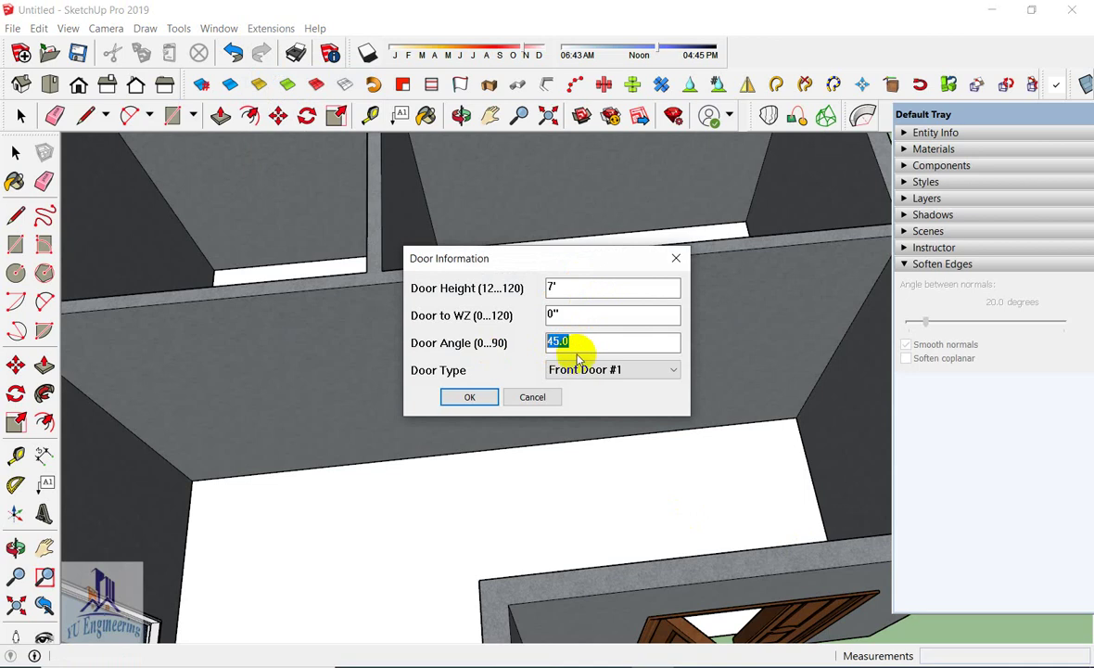
{"action": "type", "text": "0"}
{"action": "left_click", "coordinate": [655, 370]}
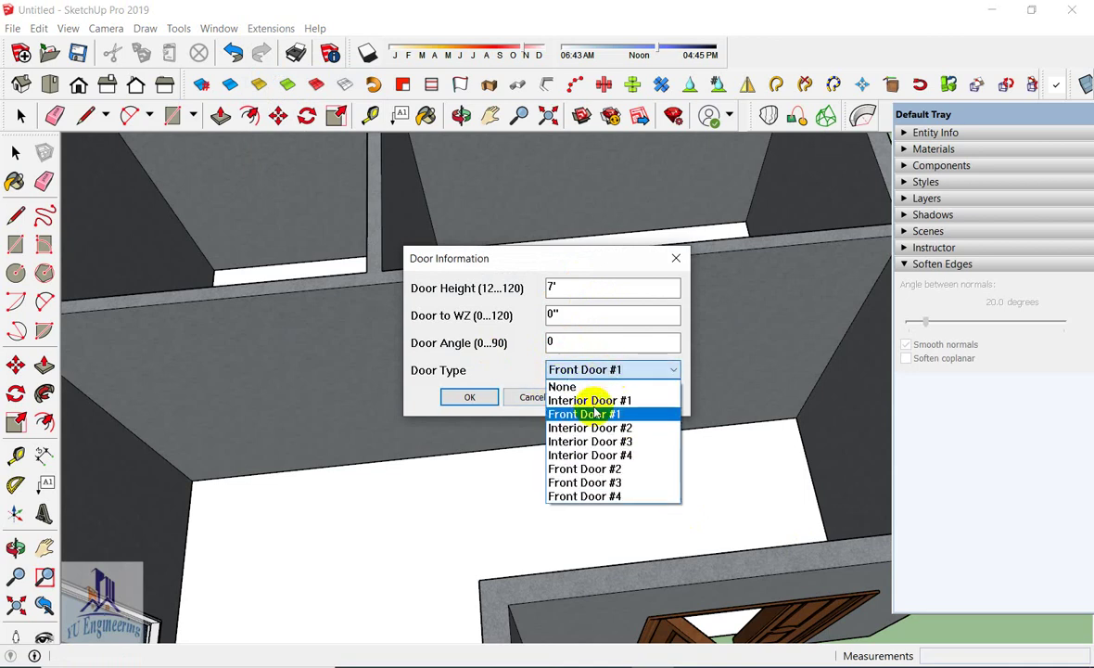
{"action": "left_click", "coordinate": [595, 401]}
{"action": "left_click", "coordinate": [467, 396]}
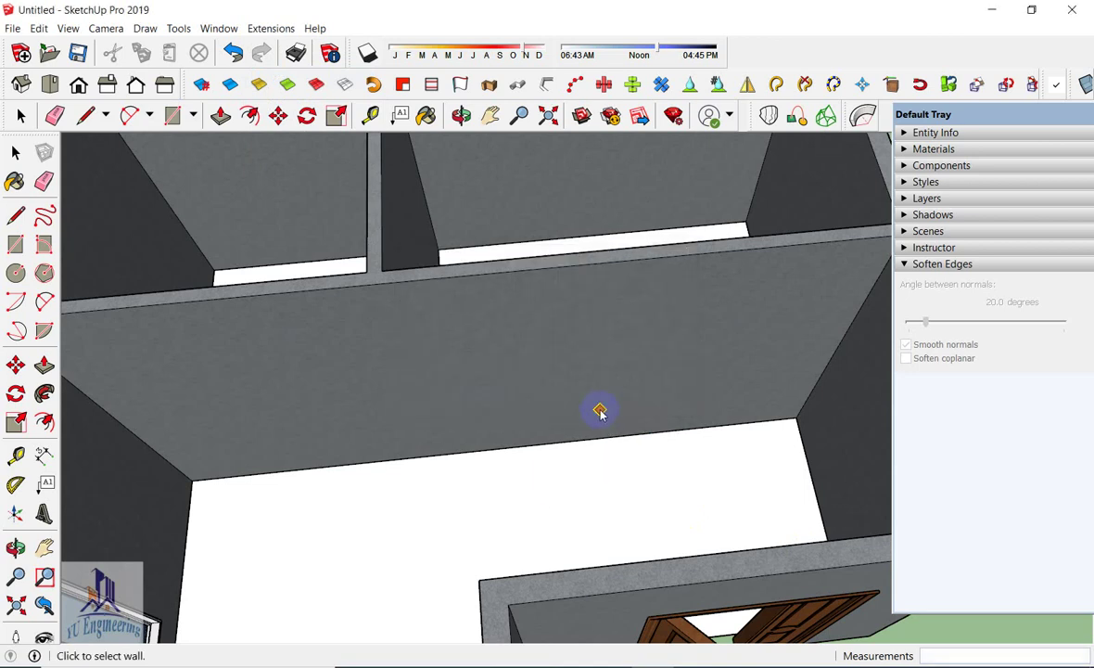
Place the closed interior door in an inner partition wall by setting both edges
{"action": "left_click", "coordinate": [619, 403]}
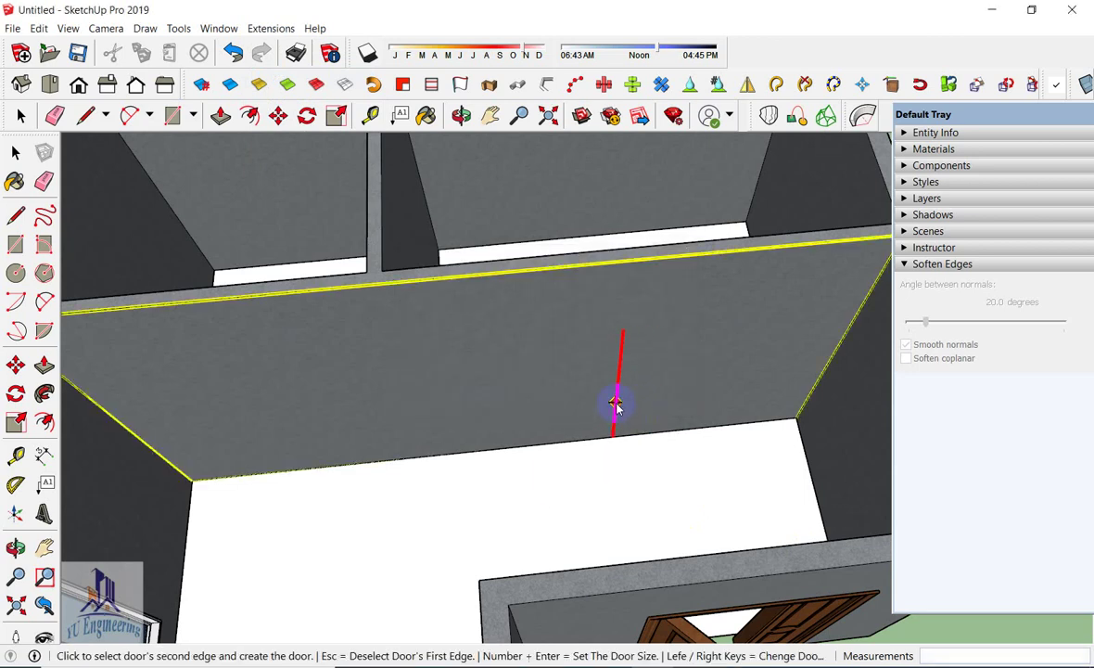
{"action": "left_click", "coordinate": [743, 389]}
{"action": "scroll", "coordinate": [731, 372], "scroll_direction": "up", "scroll_amount": 3}
{"action": "scroll", "coordinate": [729, 362], "scroll_direction": "up", "scroll_amount": 3}
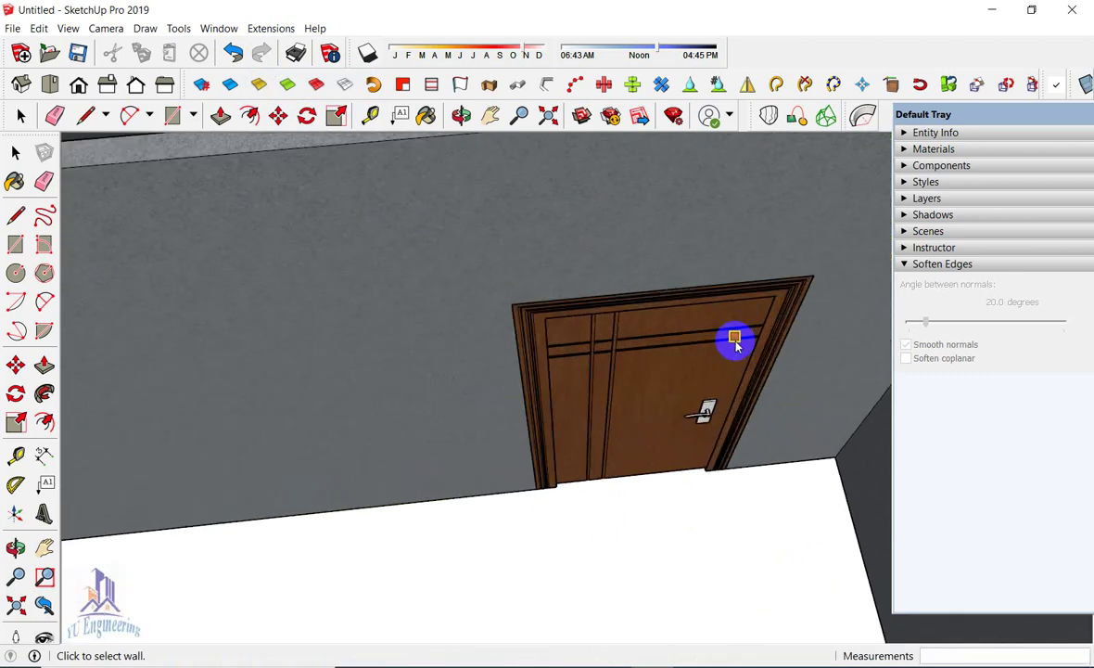
{"action": "scroll", "coordinate": [747, 316], "scroll_direction": "up", "scroll_amount": 2}
{"action": "scroll", "coordinate": [758, 282], "scroll_direction": "up", "scroll_amount": 2}
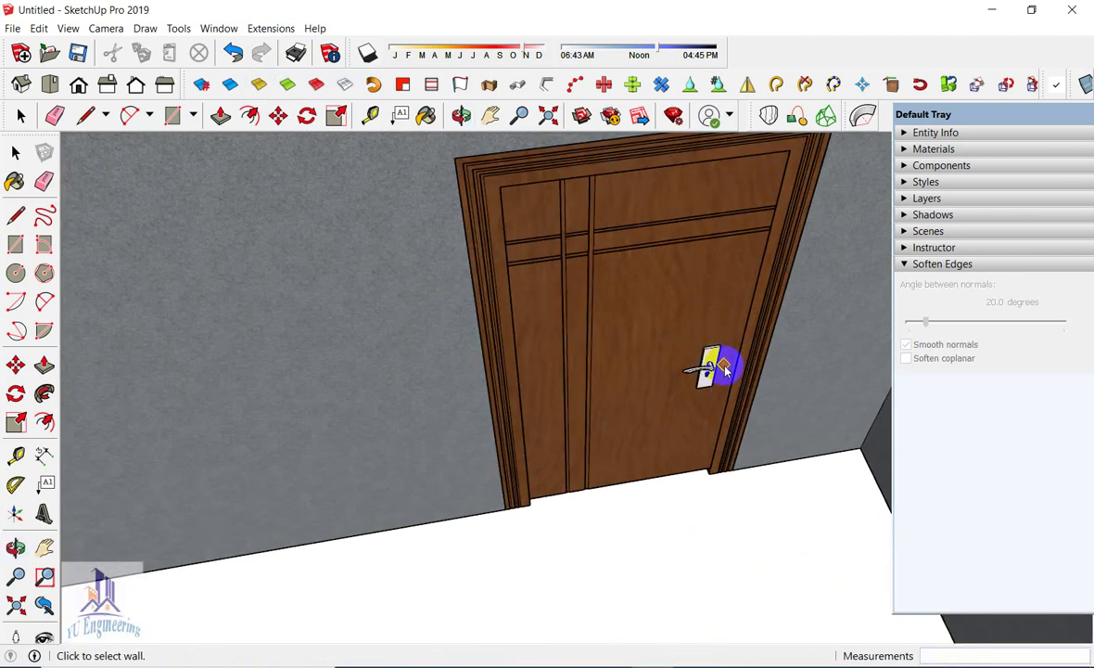
{"action": "scroll", "coordinate": [691, 508], "scroll_direction": "down", "scroll_amount": 3}
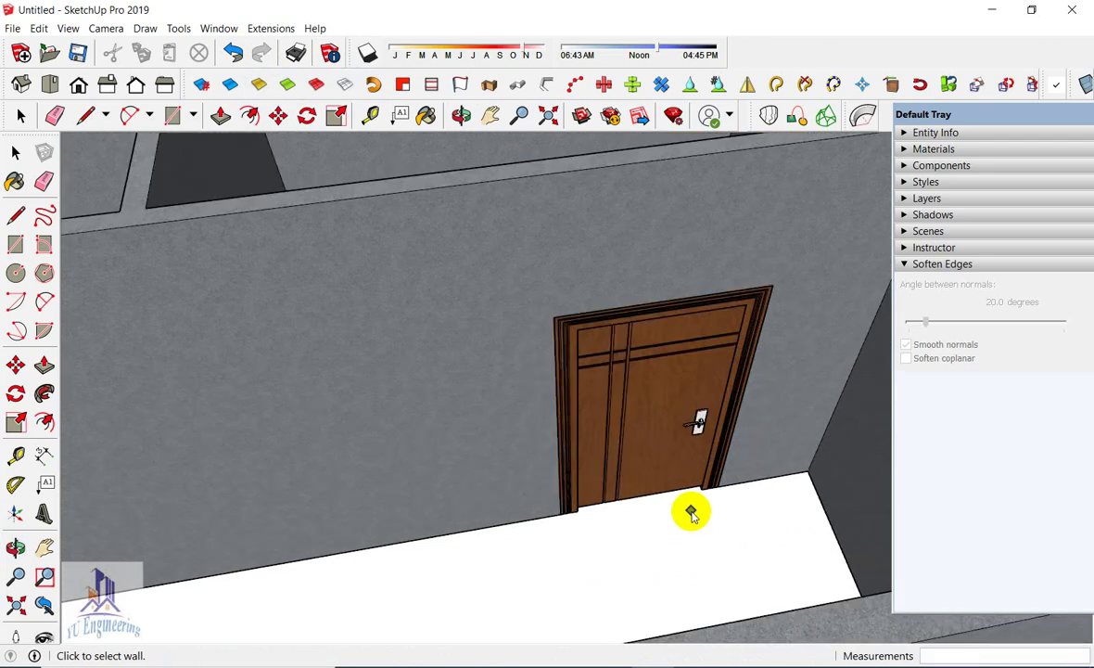
{"action": "scroll", "coordinate": [701, 517], "scroll_direction": "down", "scroll_amount": 4}
{"action": "scroll", "coordinate": [374, 538], "scroll_direction": "up", "scroll_amount": 3}
{"action": "mouse_move", "coordinate": [374, 538]}
{"action": "middle_mouse_down"}
{"action": "mouse_move", "coordinate": [513, 589]}
{"action": "mouse_move", "coordinate": [396, 506]}
{"action": "middle_mouse_up"}
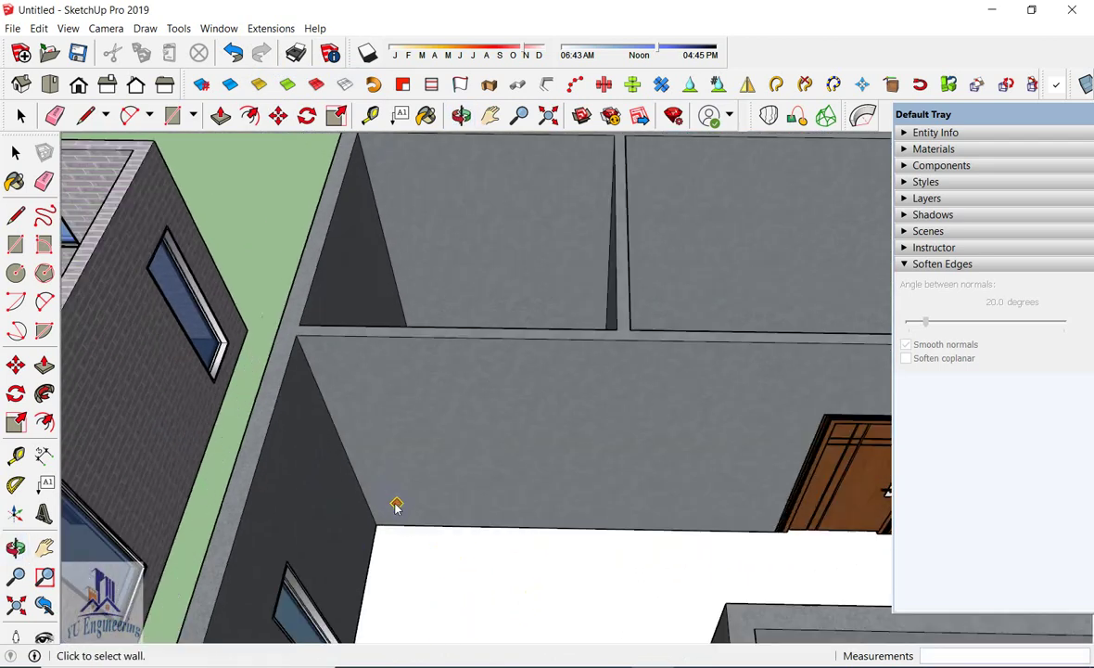
{"action": "scroll", "coordinate": [482, 477], "scroll_direction": "up", "scroll_amount": 2}
{"action": "scroll", "coordinate": [482, 475], "scroll_direction": "up", "scroll_amount": 2}
{"action": "mouse_move", "coordinate": [482, 475]}
{"action": "middle_mouse_down"}
{"action": "mouse_move", "coordinate": [559, 442]}
{"action": "mouse_move", "coordinate": [481, 475]}
{"action": "mouse_move", "coordinate": [496, 447]}
{"action": "middle_mouse_up"}
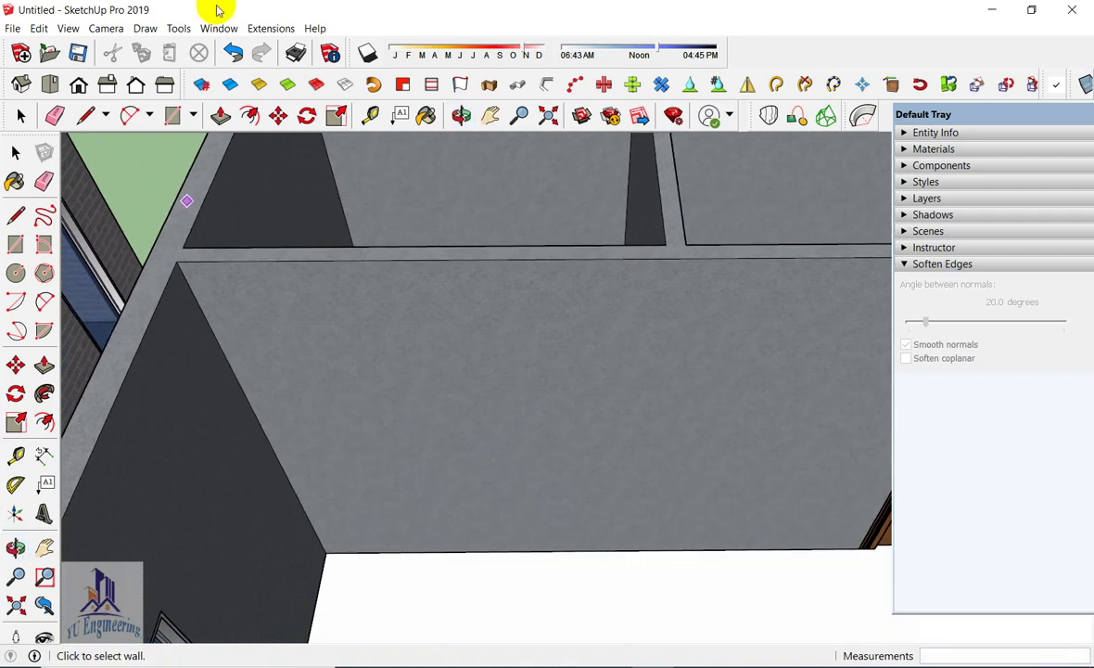
Set up MajDoor with a 45-degree door angle and door type Interior Door #1
{"action": "left_click", "coordinate": [271, 28]}
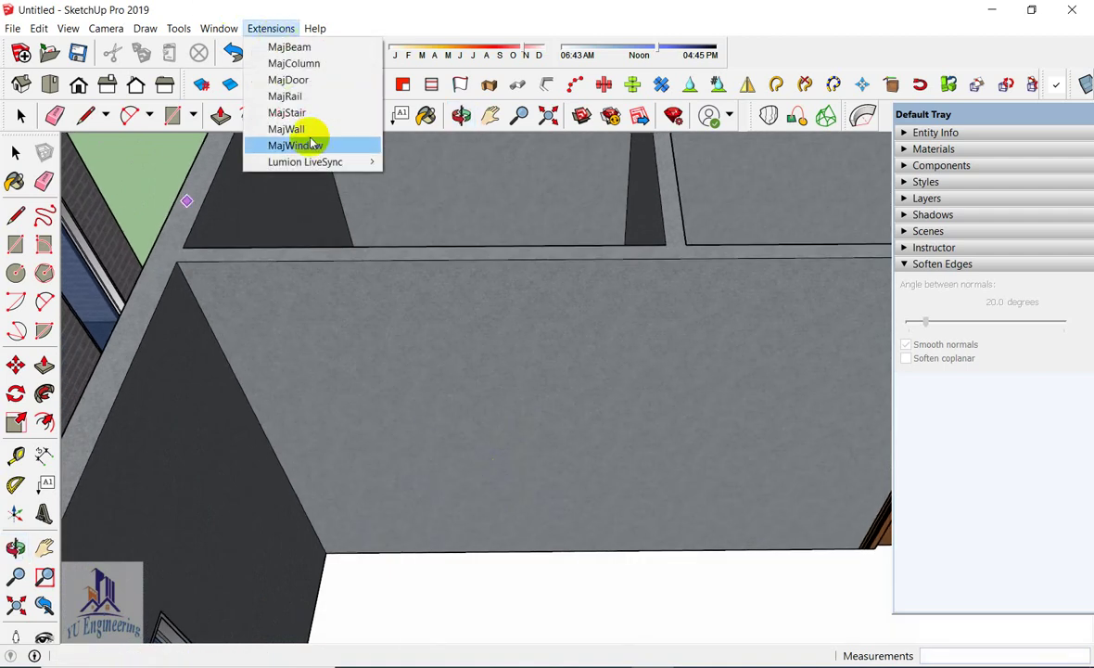
{"action": "left_click", "coordinate": [297, 79]}
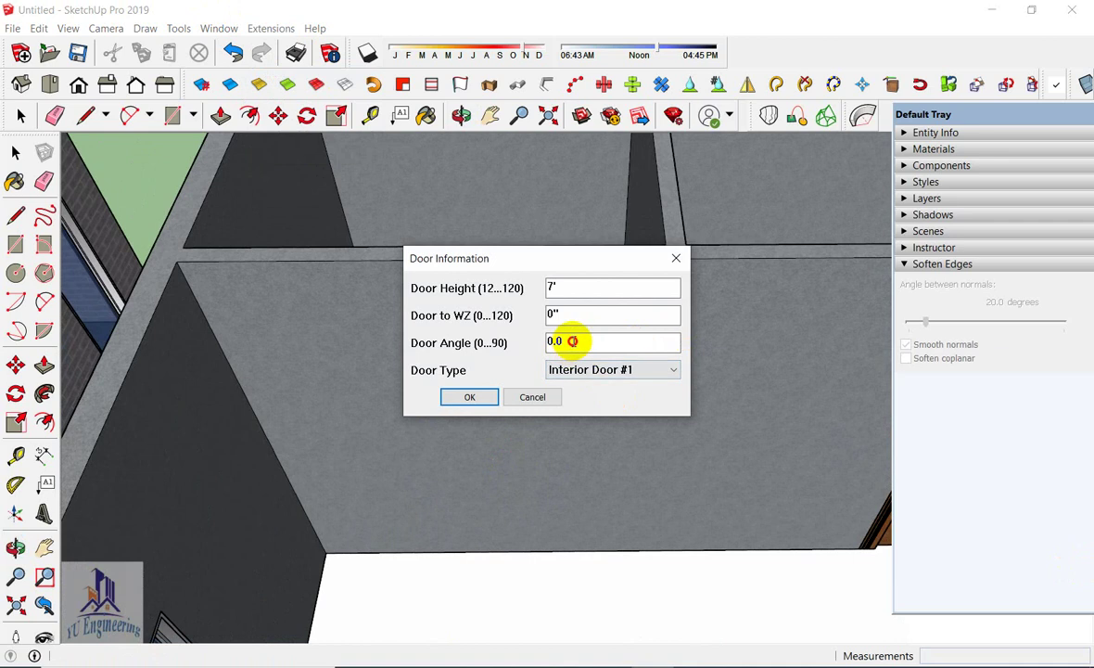
{"action": "left_click_drag", "start_coordinate": [572, 341], "coordinate": [513, 336]}
{"action": "type", "text": "45"}
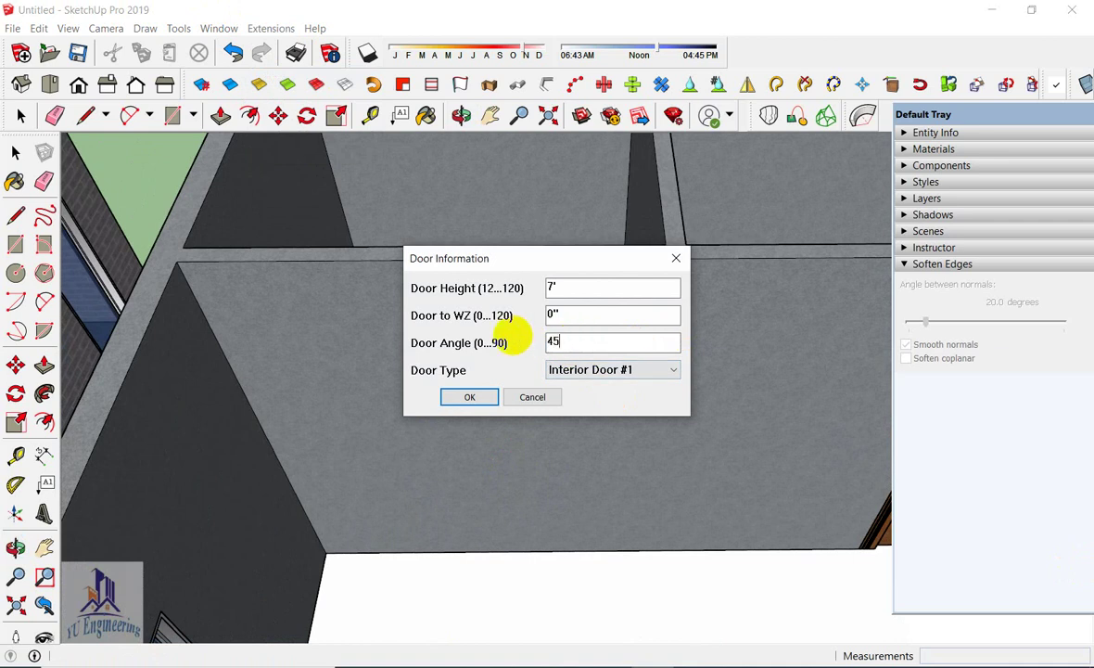
{"action": "left_click", "coordinate": [586, 370]}
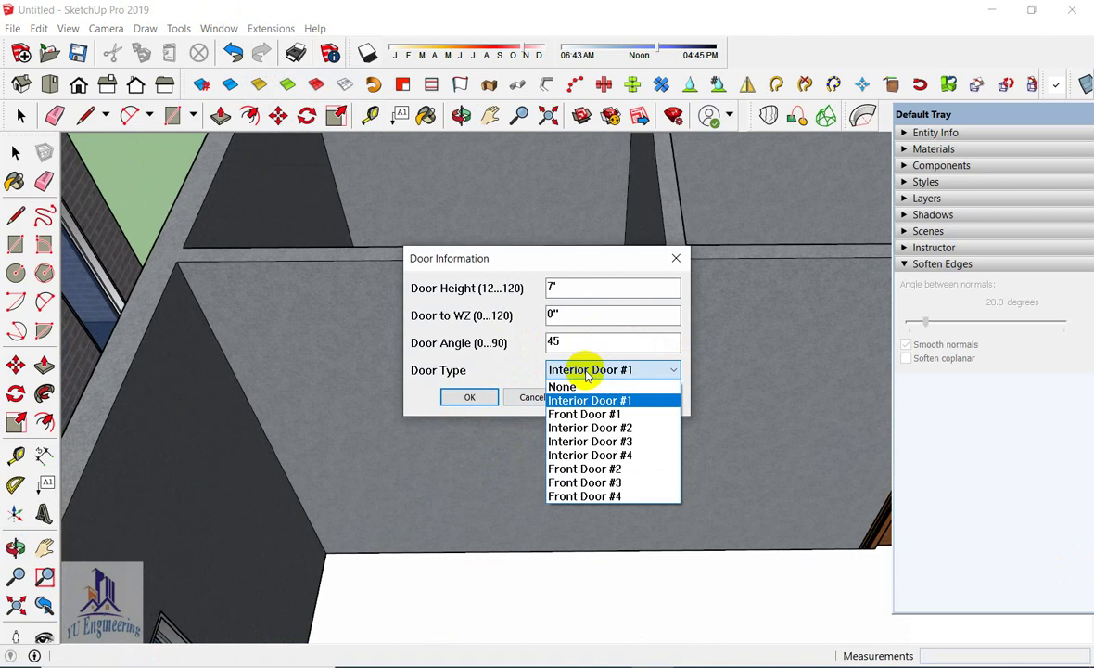
{"action": "left_click", "coordinate": [584, 414]}
{"action": "left_click", "coordinate": [473, 398]}
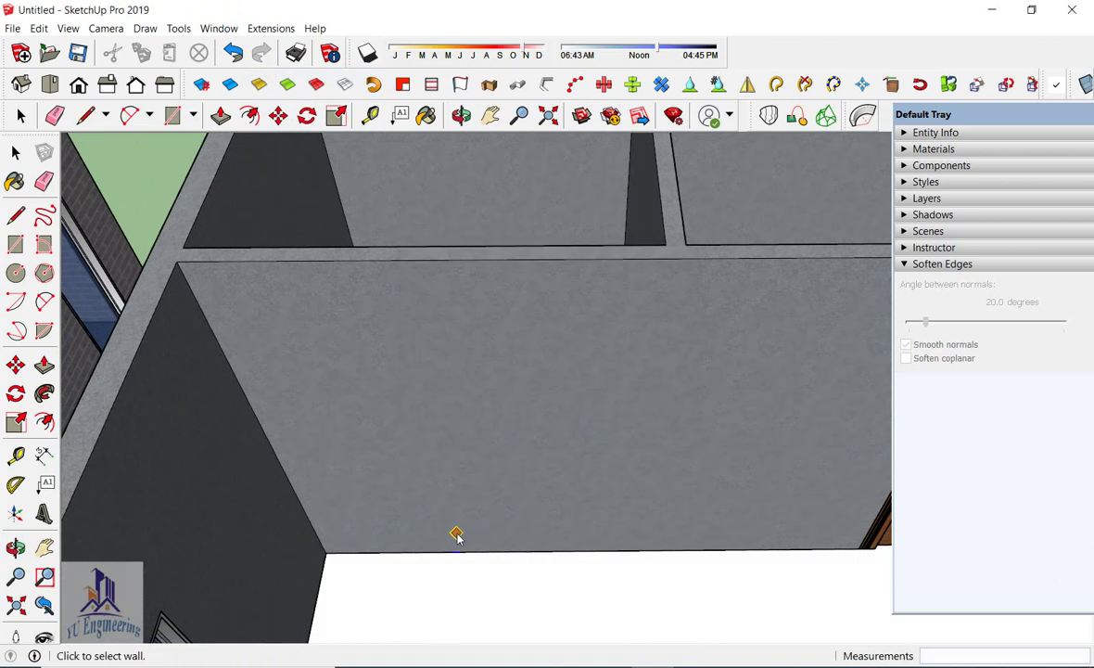
{"action": "left_click", "coordinate": [278, 29]}
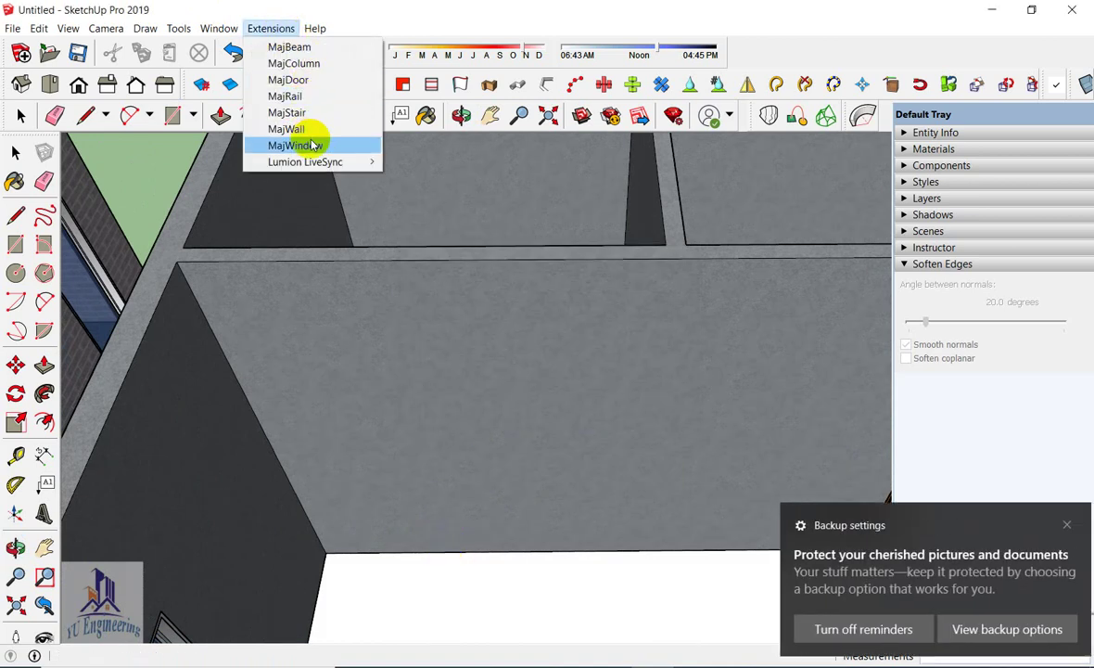
{"action": "left_click", "coordinate": [293, 79]}
{"action": "left_click", "coordinate": [629, 366]}
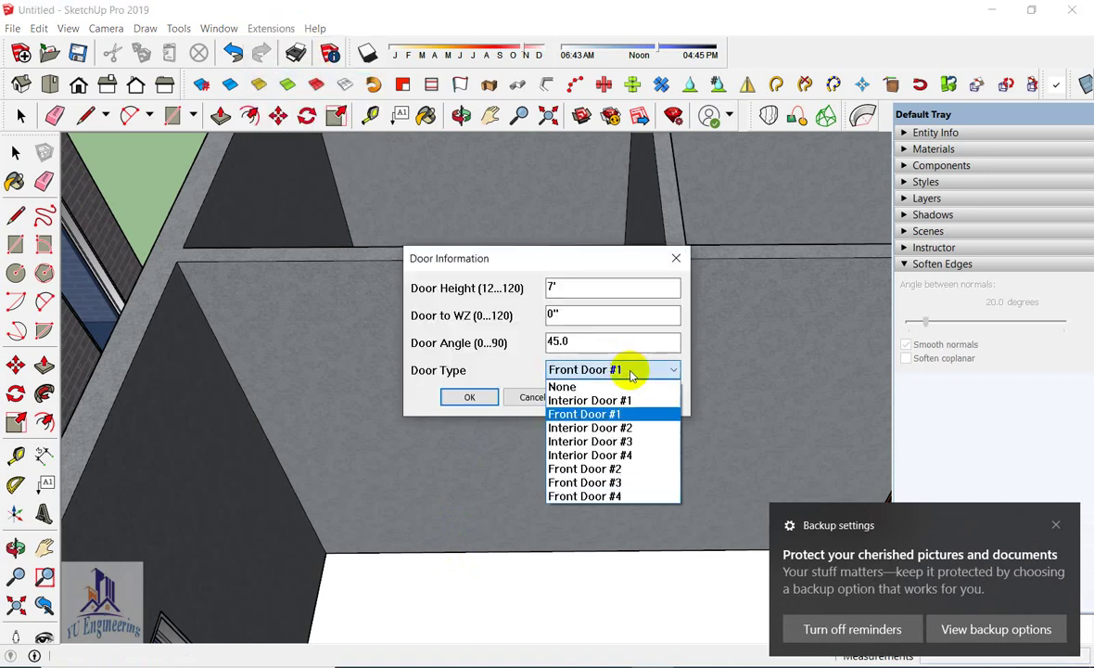
{"action": "left_click", "coordinate": [601, 401]}
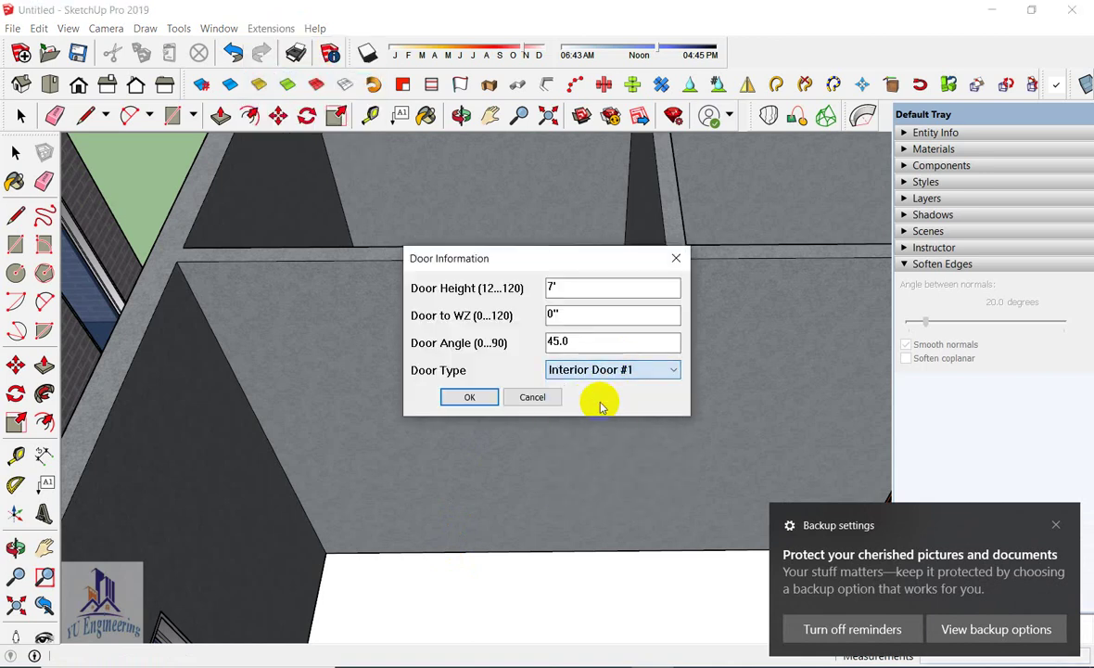
{"action": "left_click", "coordinate": [472, 399]}
Place the door in the next room's wall, flipping its hinge side with the arrow keys
{"action": "left_click", "coordinate": [466, 546]}
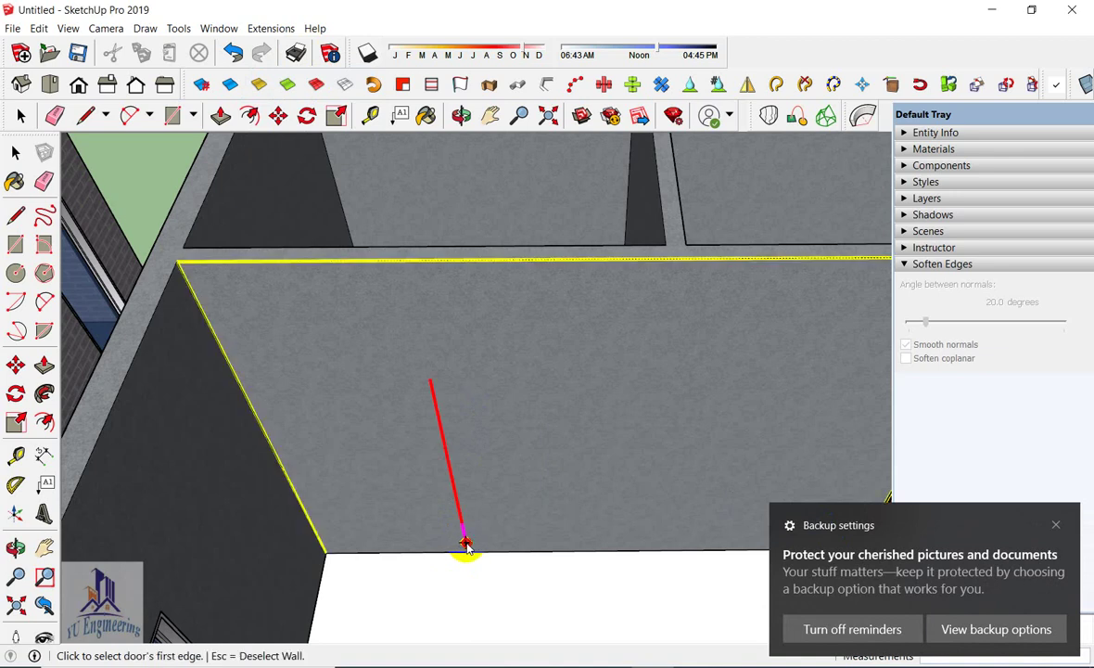
{"action": "left_click", "coordinate": [613, 540]}
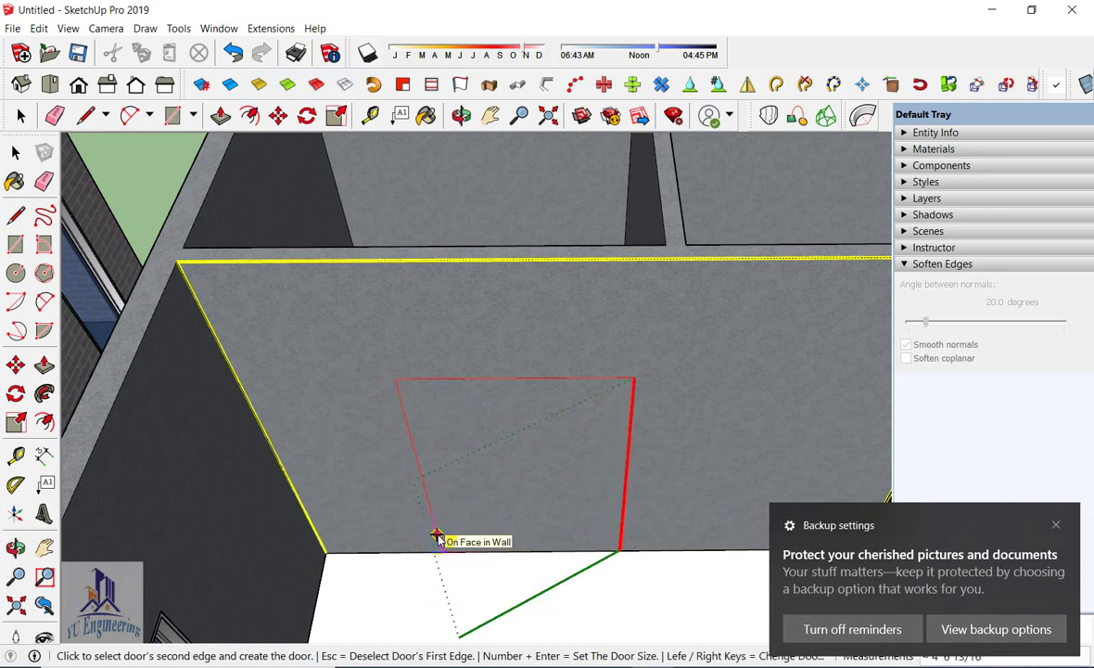
{"action": "key", "text": "Left"}
{"action": "key", "text": "Right"}
{"action": "key", "text": "Left"}
{"action": "key", "text": "Right"}
{"action": "key", "text": "Left"}
{"action": "key", "text": "Right"}
{"action": "key", "text": "Left"}
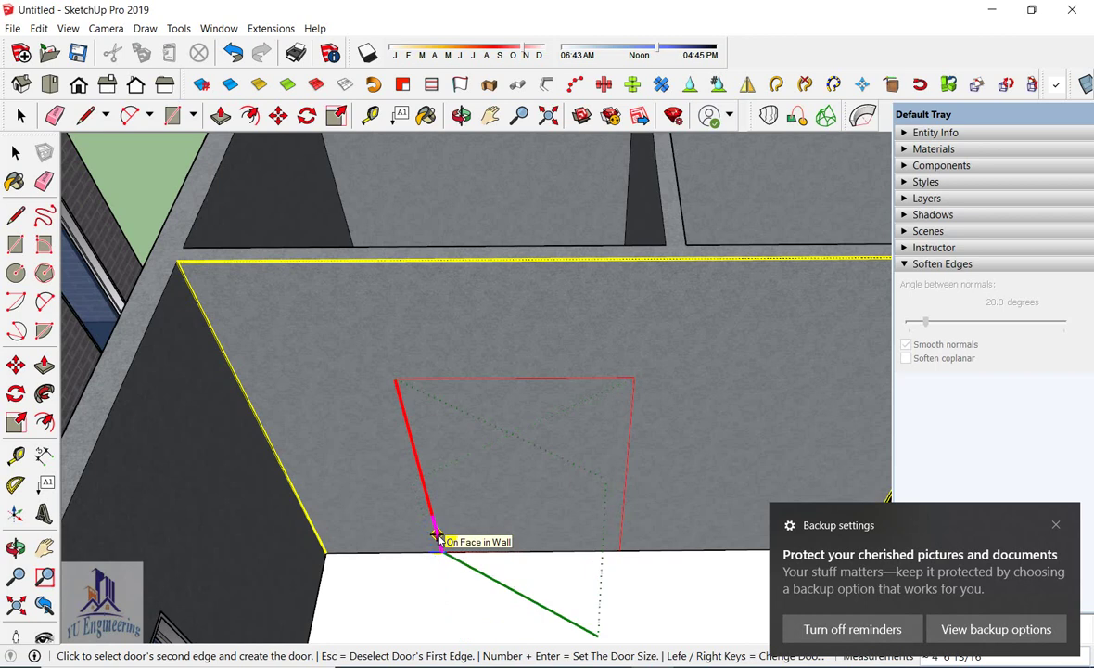
{"action": "key", "text": "Right"}
{"action": "left_click", "coordinate": [436, 538]}
{"action": "mouse_move", "coordinate": [440, 527]}
{"action": "middle_mouse_down"}
{"action": "mouse_move", "coordinate": [479, 420]}
{"action": "mouse_move", "coordinate": [513, 483]}
{"action": "mouse_move", "coordinate": [498, 454]}
{"action": "mouse_move", "coordinate": [447, 469]}
{"action": "mouse_move", "coordinate": [430, 415]}
{"action": "mouse_move", "coordinate": [578, 468]}
{"action": "mouse_move", "coordinate": [456, 453]}
{"action": "mouse_move", "coordinate": [733, 476]}
{"action": "middle_mouse_up"}
{"action": "scroll", "coordinate": [498, 454], "scroll_direction": "down", "scroll_amount": 3}
{"action": "scroll", "coordinate": [430, 415], "scroll_direction": "down", "scroll_amount": 2}
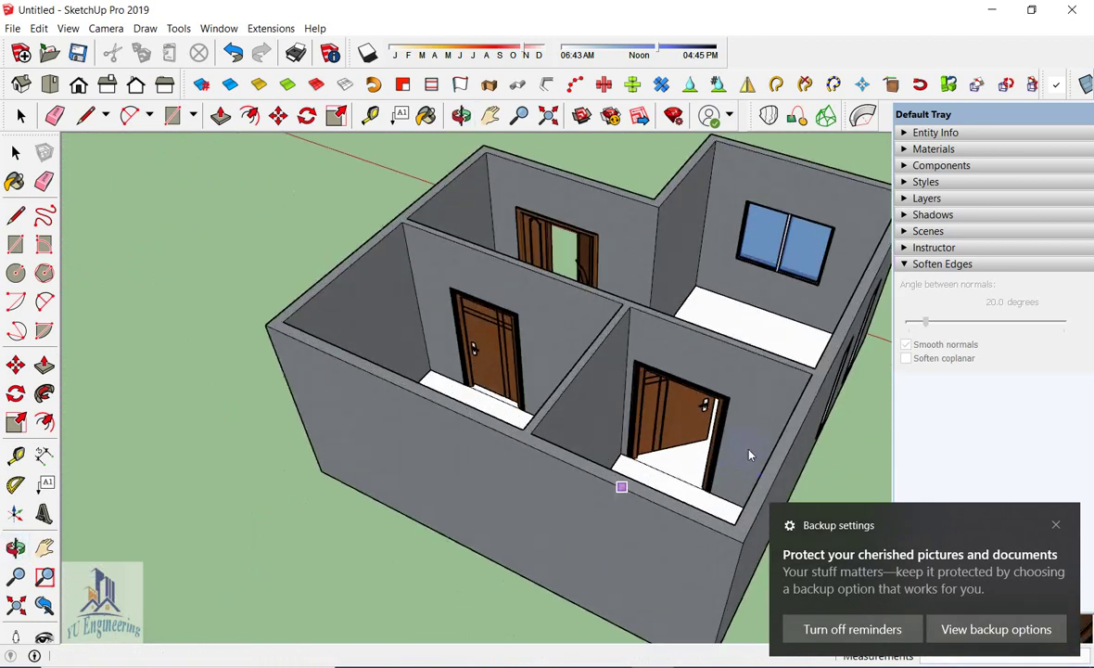
{"action": "scroll", "coordinate": [733, 477], "scroll_direction": "up", "scroll_amount": 3}
Set MajWindow to a type B window, 3' high and 4' above WZ
{"action": "left_click", "coordinate": [271, 28]}
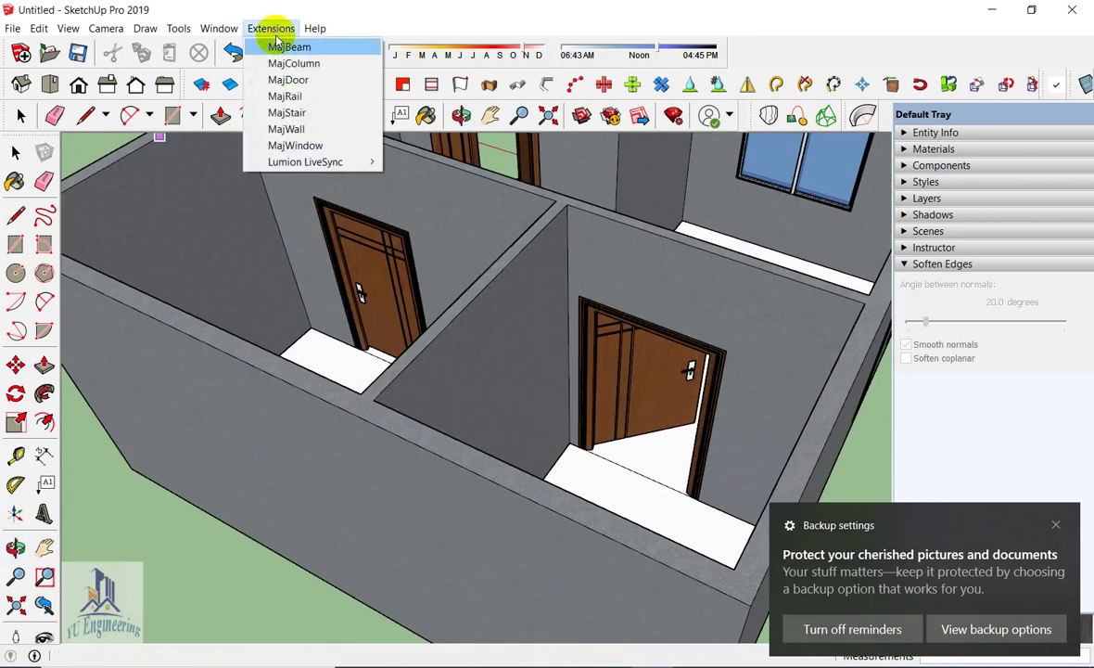
{"action": "left_click", "coordinate": [295, 144]}
{"action": "double_click", "coordinate": [533, 298]}
{"action": "type", "text": "3'"}
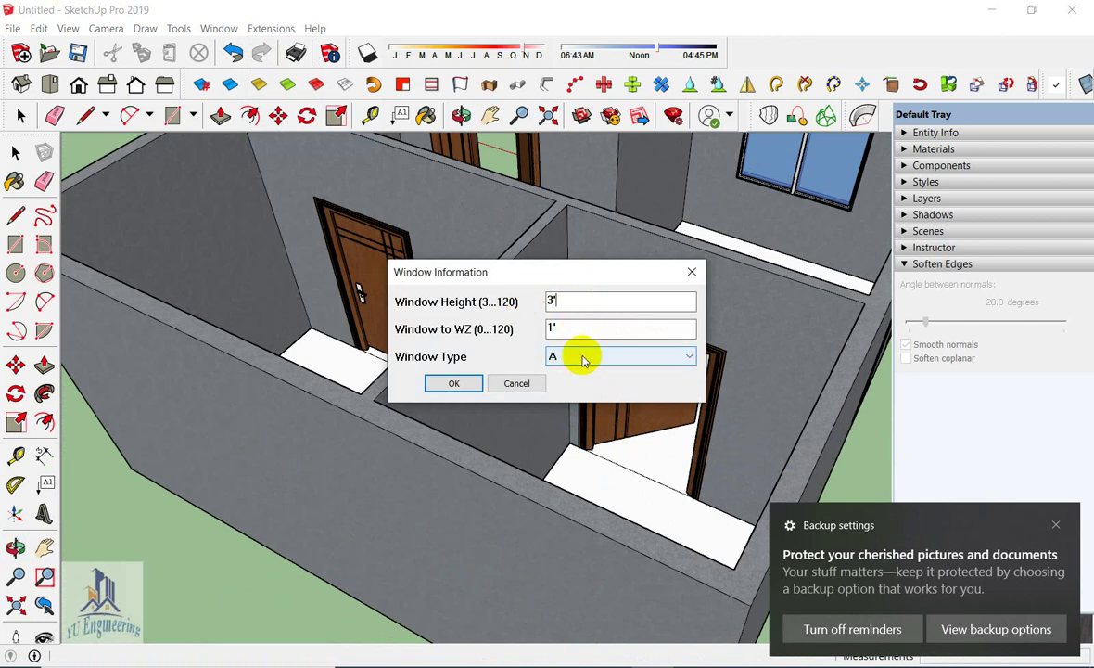
{"action": "double_click", "coordinate": [530, 325]}
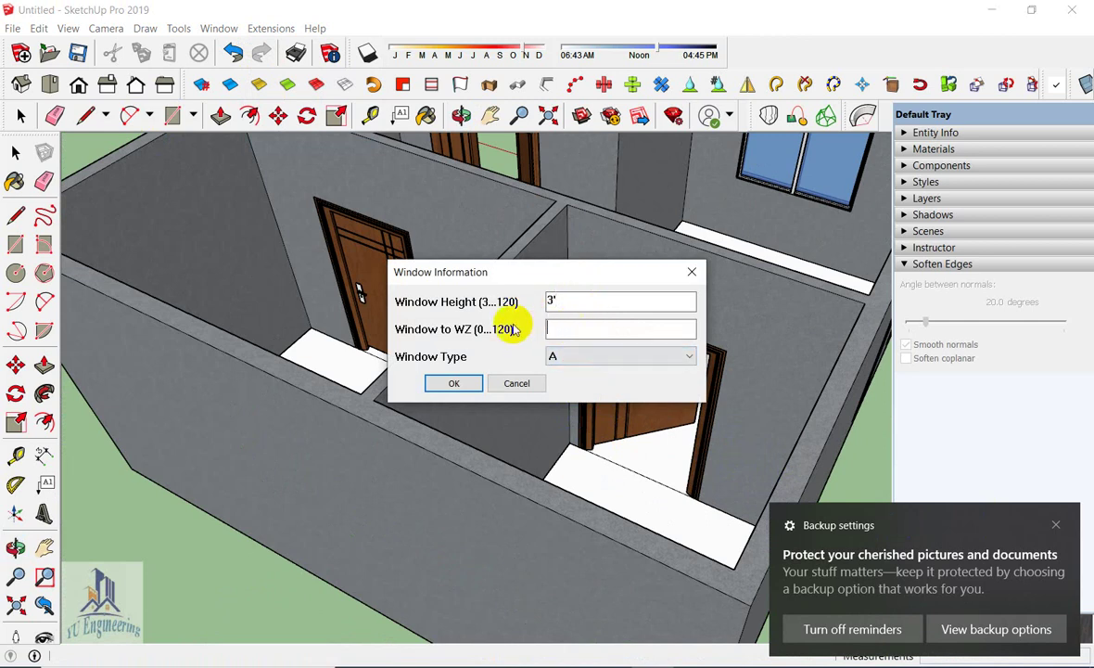
{"action": "type", "text": "4'"}
{"action": "left_click", "coordinate": [616, 359]}
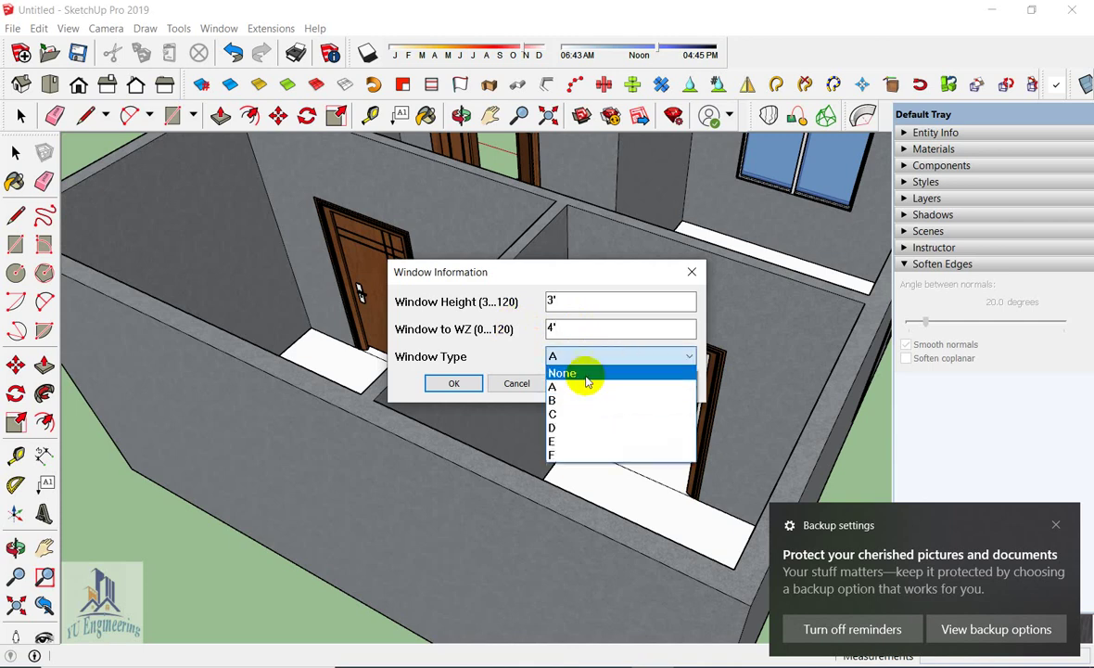
{"action": "left_click", "coordinate": [566, 402]}
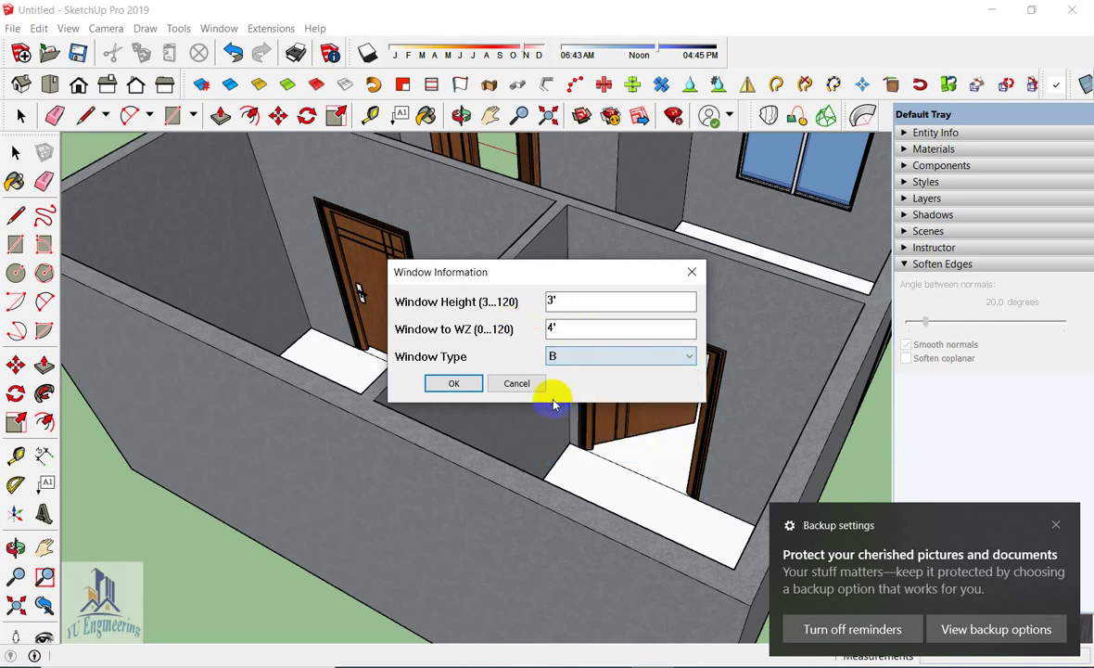
{"action": "left_click", "coordinate": [455, 383]}
{"action": "scroll", "coordinate": [459, 376], "scroll_direction": "down", "scroll_amount": 3}
{"action": "scroll", "coordinate": [443, 531], "scroll_direction": "up", "scroll_amount": 3}
Place windows in an outer room wall and an adjacent exterior wall
{"action": "left_click", "coordinate": [442, 530]}
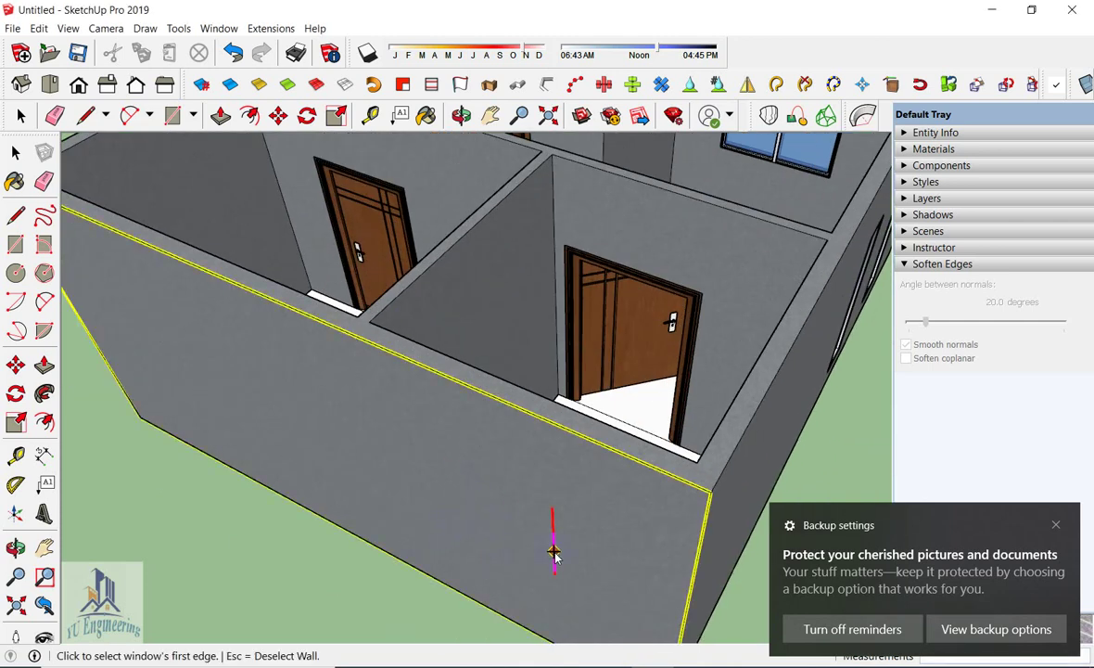
{"action": "left_click", "coordinate": [554, 554]}
{"action": "left_click", "coordinate": [429, 519]}
{"action": "middle_click_drag", "start_coordinate": [556, 492], "coordinate": [582, 437]}
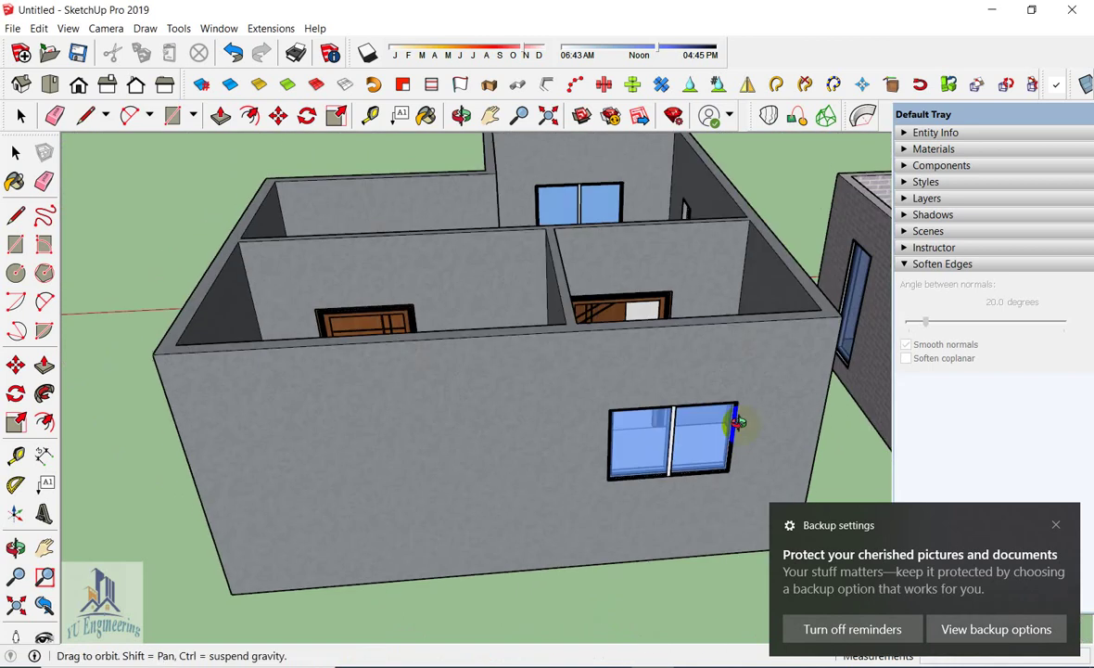
{"action": "left_click", "coordinate": [582, 437]}
{"action": "left_click", "coordinate": [393, 447]}
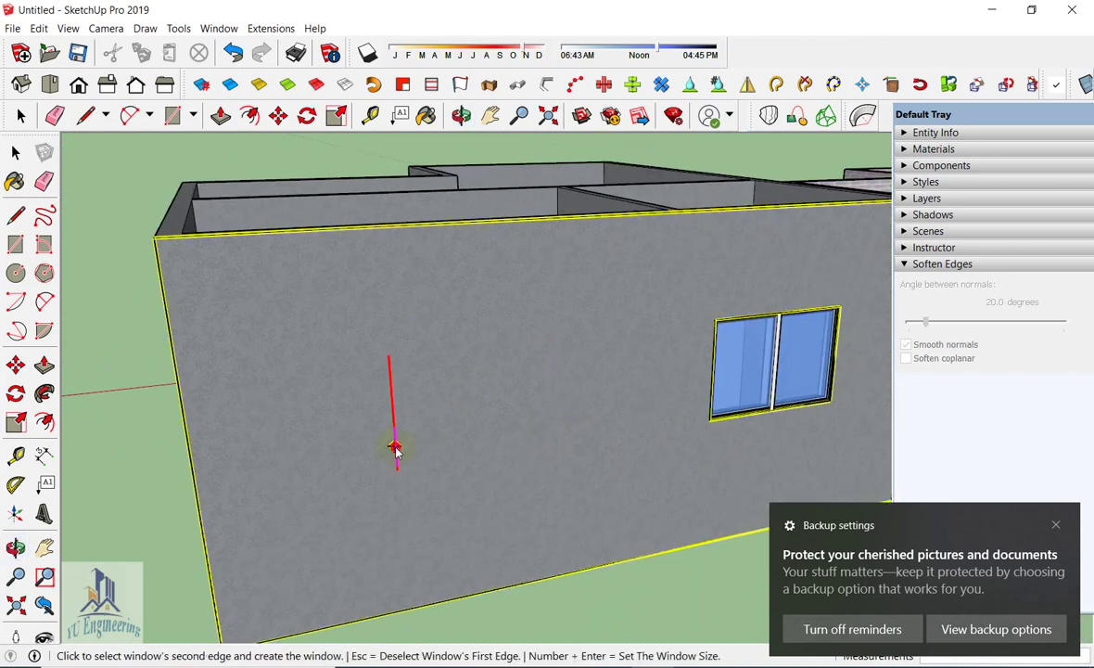
{"action": "left_click", "coordinate": [547, 435]}
Add two more windows, one in the front wall and one beside the door
{"action": "mouse_move", "coordinate": [447, 412]}
{"action": "middle_mouse_down"}
{"action": "mouse_move", "coordinate": [691, 445]}
{"action": "mouse_move", "coordinate": [728, 488]}
{"action": "middle_mouse_up"}
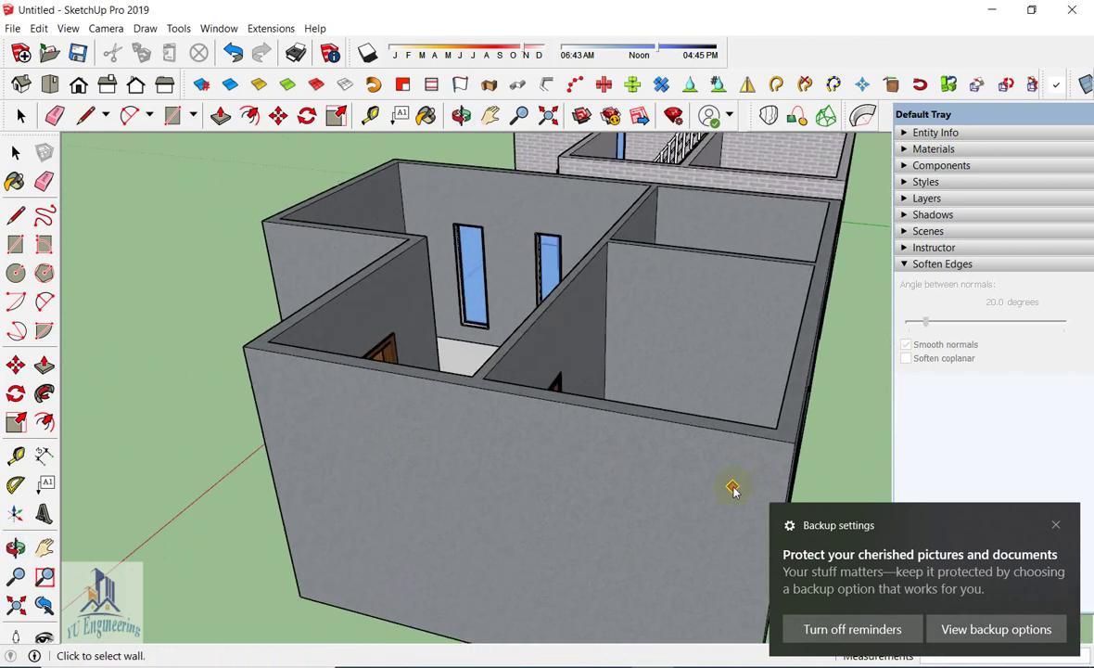
{"action": "left_click", "coordinate": [714, 562]}
{"action": "left_click", "coordinate": [560, 532]}
{"action": "left_click", "coordinate": [697, 576]}
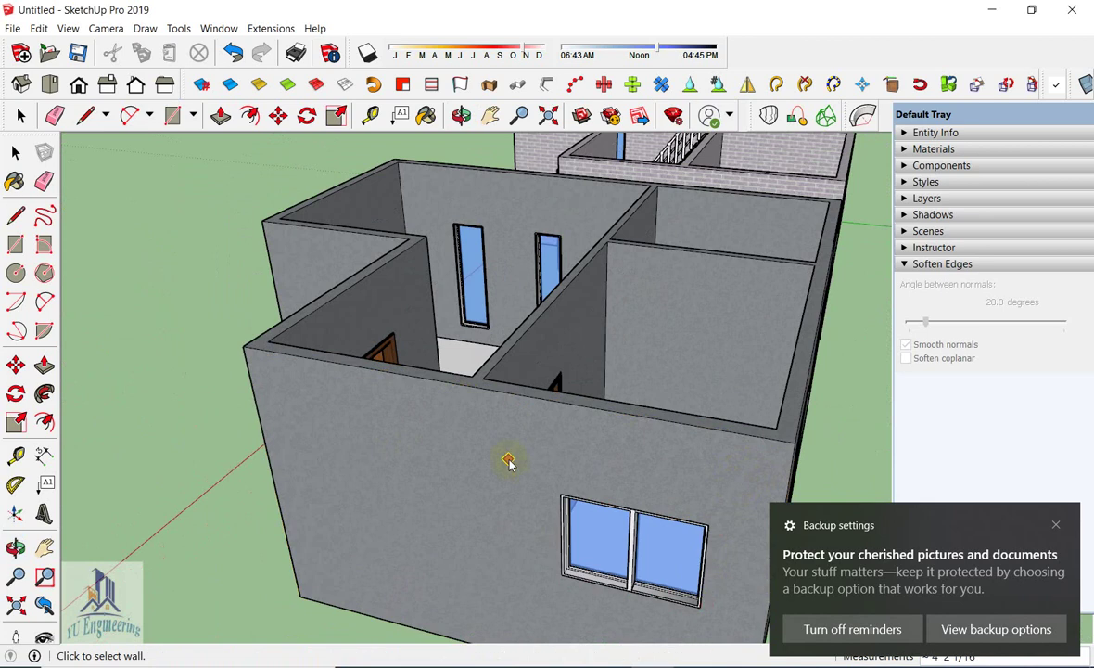
{"action": "mouse_move", "coordinate": [505, 458]}
{"action": "middle_mouse_down"}
{"action": "mouse_move", "coordinate": [743, 478]}
{"action": "mouse_move", "coordinate": [704, 513]}
{"action": "middle_mouse_up"}
{"action": "left_click", "coordinate": [705, 511]}
{"action": "left_click", "coordinate": [757, 494]}
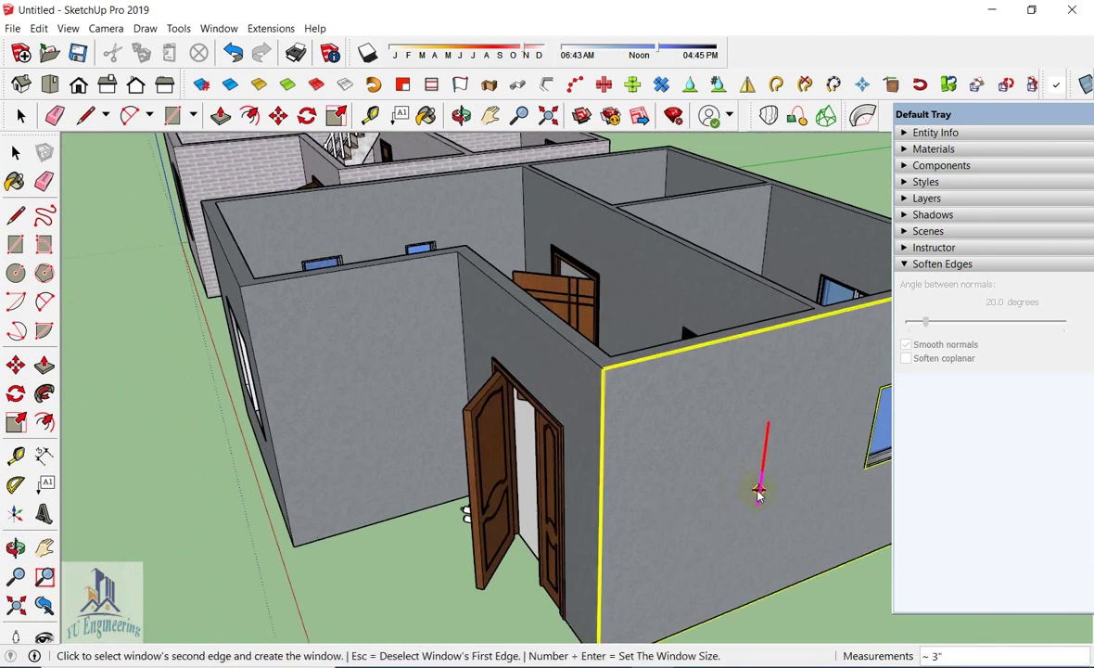
{"action": "left_click", "coordinate": [654, 506]}
{"action": "middle_click_drag", "start_coordinate": [578, 504], "coordinate": [591, 427]}
Set MajWindow to window type A with a 6' window height
{"action": "scroll", "coordinate": [591, 427], "scroll_direction": "up", "scroll_amount": 3}
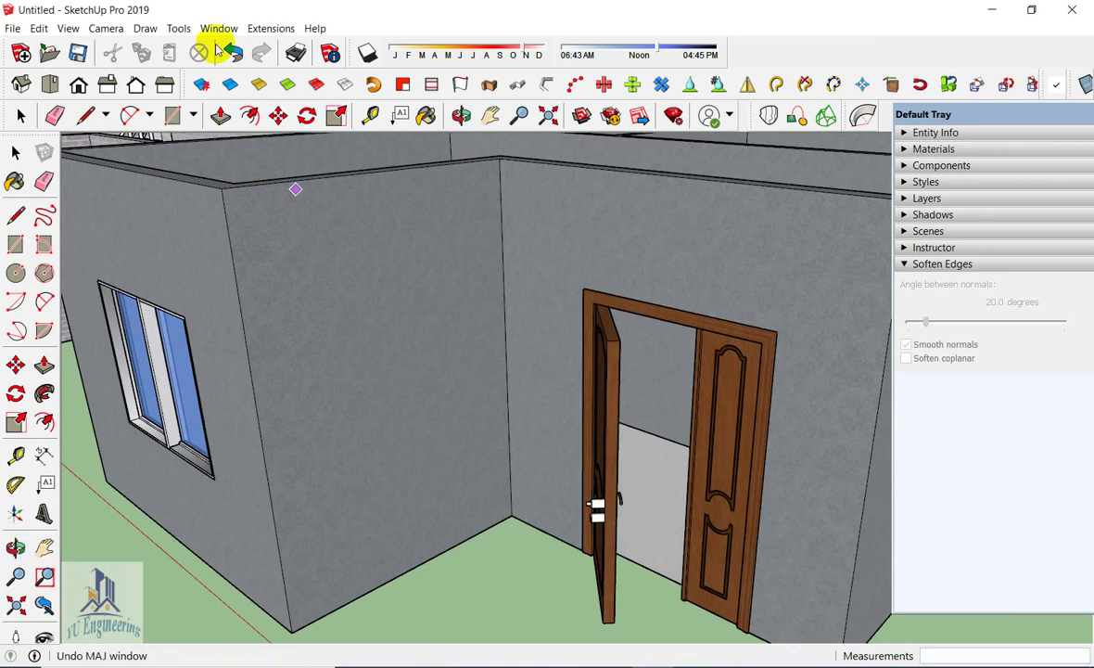
{"action": "left_click", "coordinate": [269, 30]}
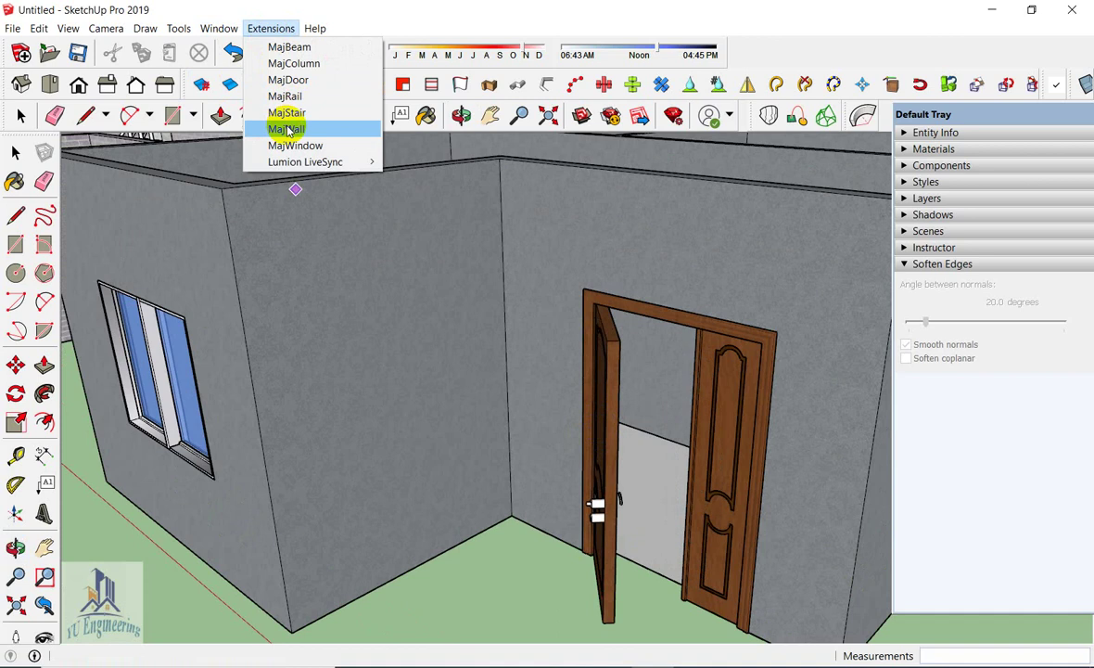
{"action": "left_click", "coordinate": [291, 145]}
{"action": "left_click", "coordinate": [689, 356]}
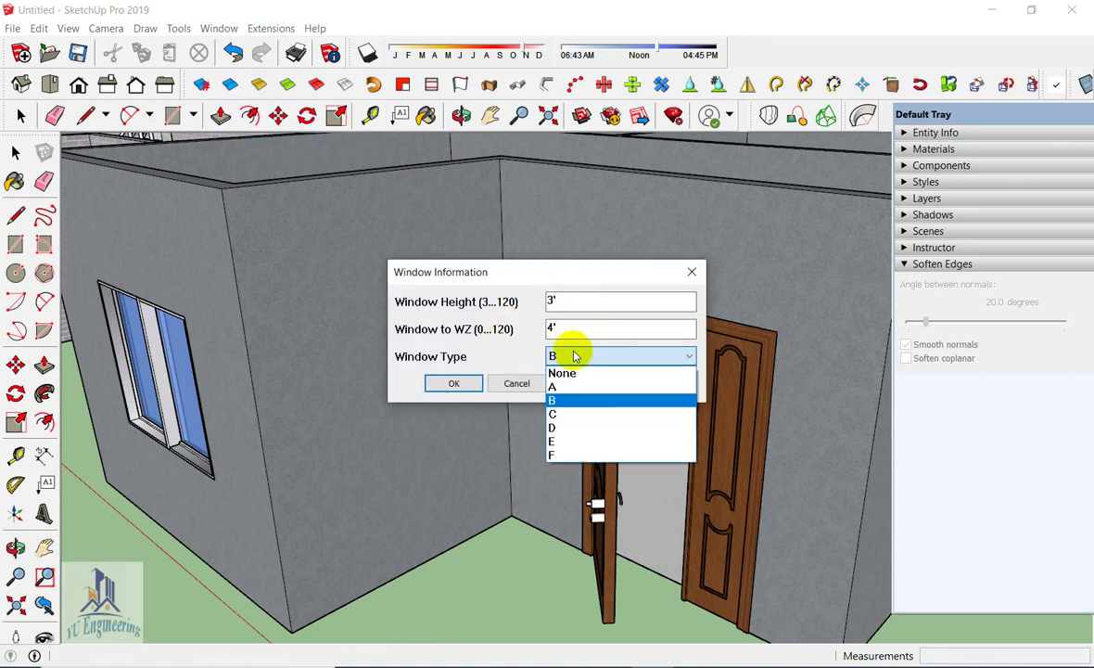
{"action": "left_click", "coordinate": [568, 389]}
{"action": "left_click_drag", "start_coordinate": [571, 299], "coordinate": [498, 301]}
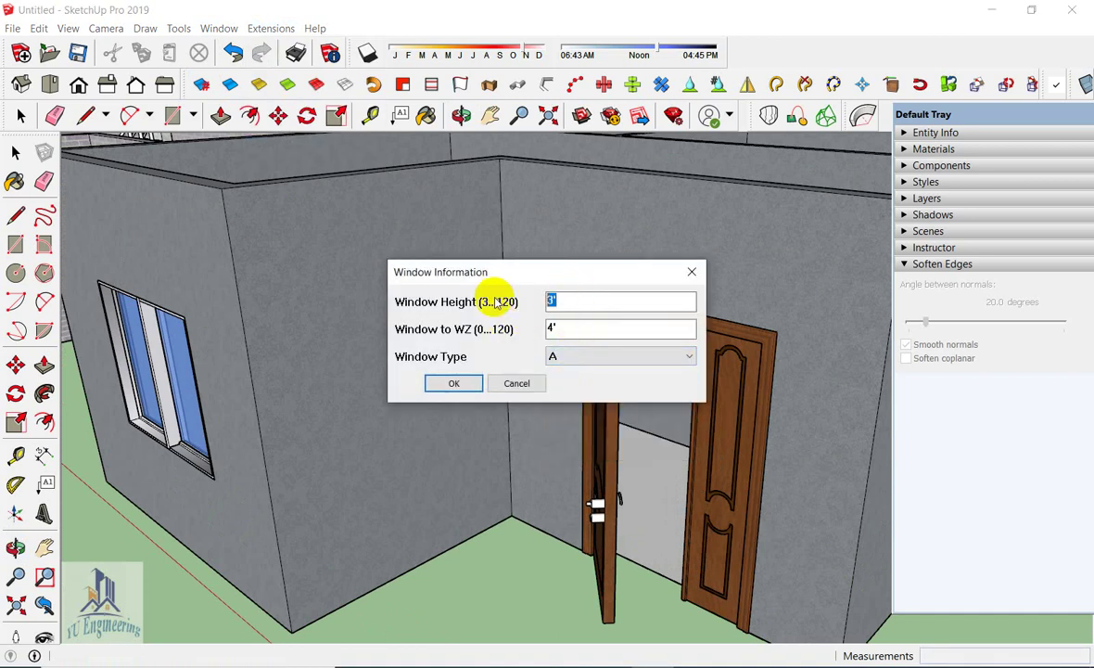
{"action": "type", "text": "6"}
{"action": "left_click_drag", "start_coordinate": [569, 326], "coordinate": [524, 334]}
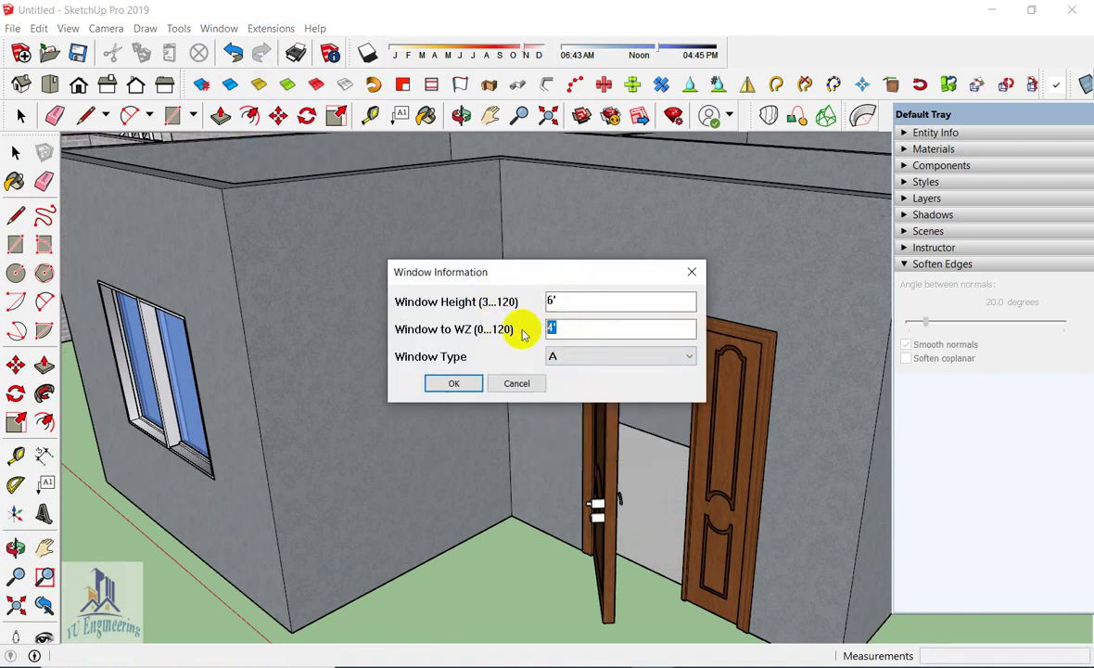
{"action": "type", "text": "'"}
{"action": "left_click", "coordinate": [453, 383]}
Place the tall window in the wall left of the double door
{"action": "left_click", "coordinate": [358, 510]}
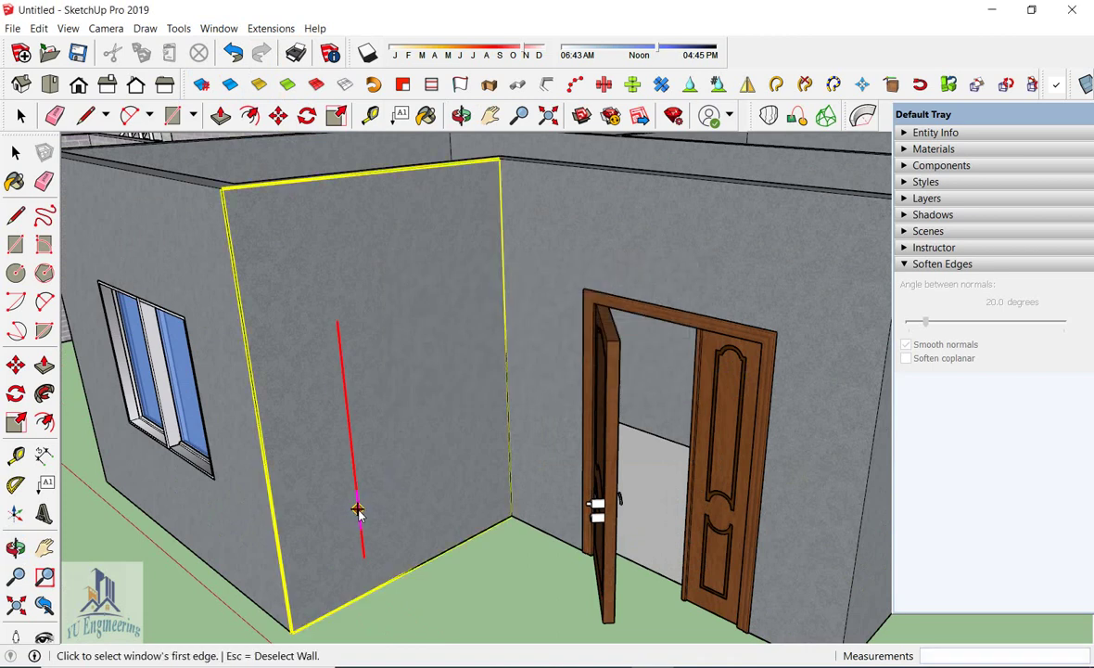
{"action": "left_click", "coordinate": [436, 486]}
{"action": "left_click", "coordinate": [371, 496]}
{"action": "scroll", "coordinate": [399, 473], "scroll_direction": "down", "scroll_amount": 5}
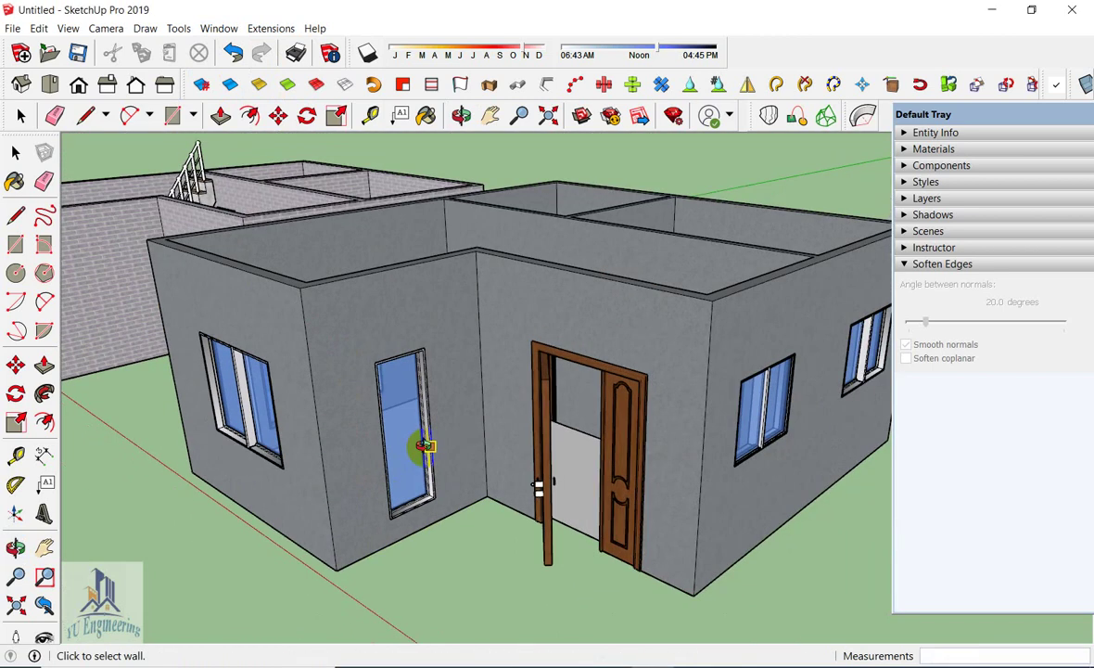
{"action": "mouse_move", "coordinate": [421, 447]}
{"action": "middle_mouse_down"}
{"action": "mouse_move", "coordinate": [499, 543]}
{"action": "mouse_move", "coordinate": [343, 489]}
{"action": "mouse_move", "coordinate": [428, 416]}
{"action": "mouse_move", "coordinate": [630, 533]}
{"action": "mouse_move", "coordinate": [654, 630]}
{"action": "mouse_move", "coordinate": [506, 452]}
{"action": "middle_mouse_up"}
{"action": "scroll", "coordinate": [454, 343], "scroll_direction": "down", "scroll_amount": 3}
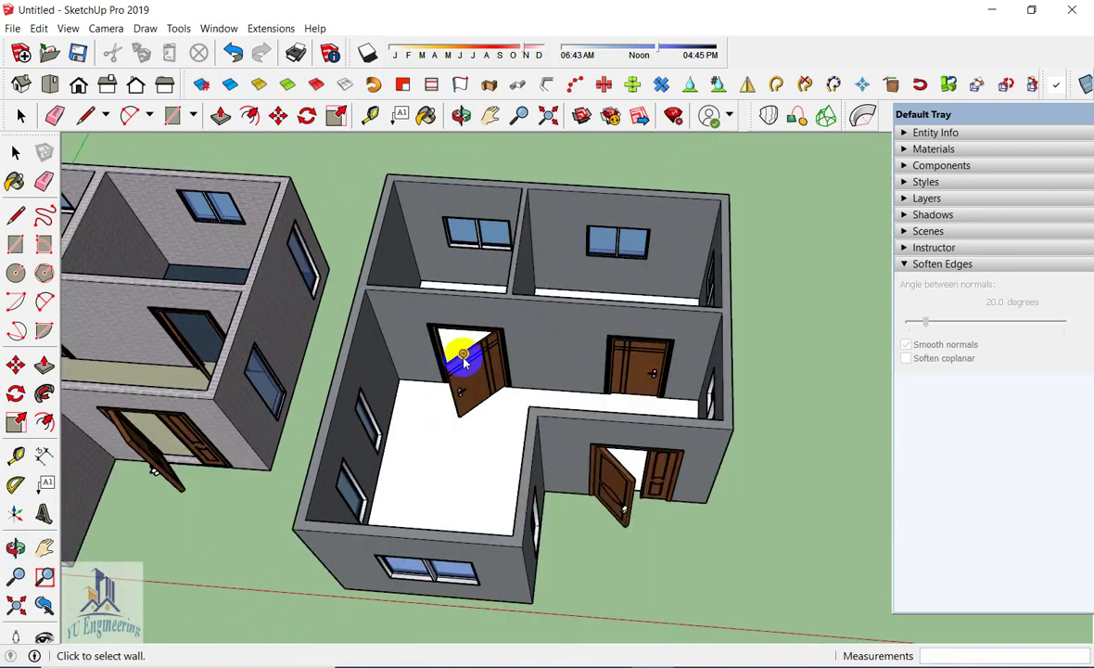
{"action": "scroll", "coordinate": [515, 384], "scroll_direction": "up", "scroll_amount": 5}
{"action": "left_click", "coordinate": [270, 28]}
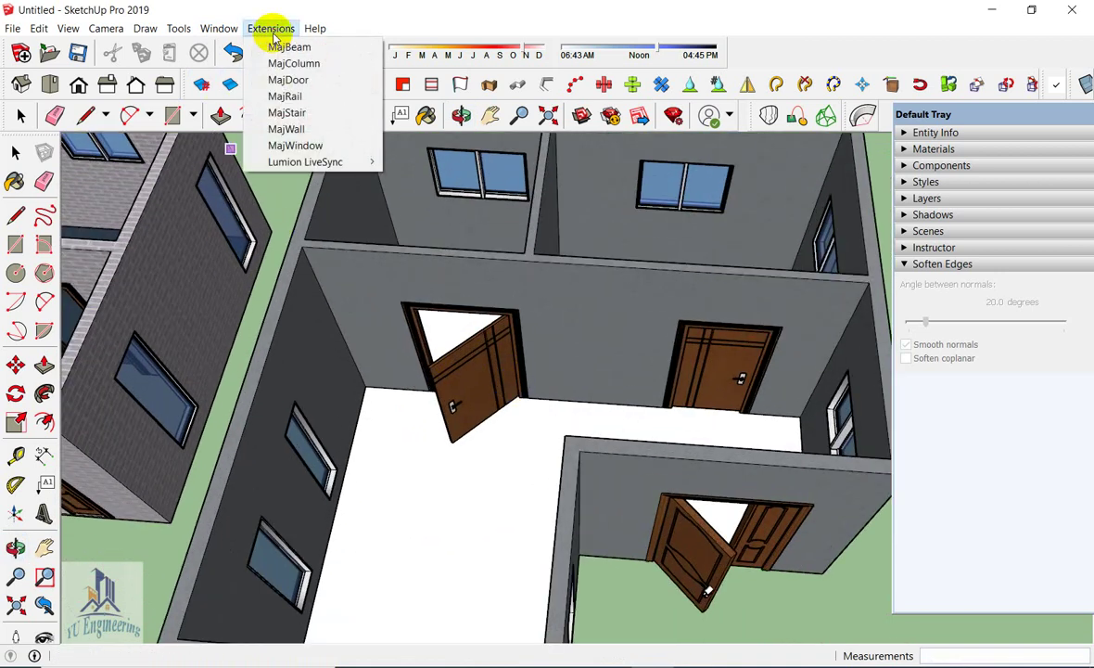
{"action": "left_click", "coordinate": [295, 112]}
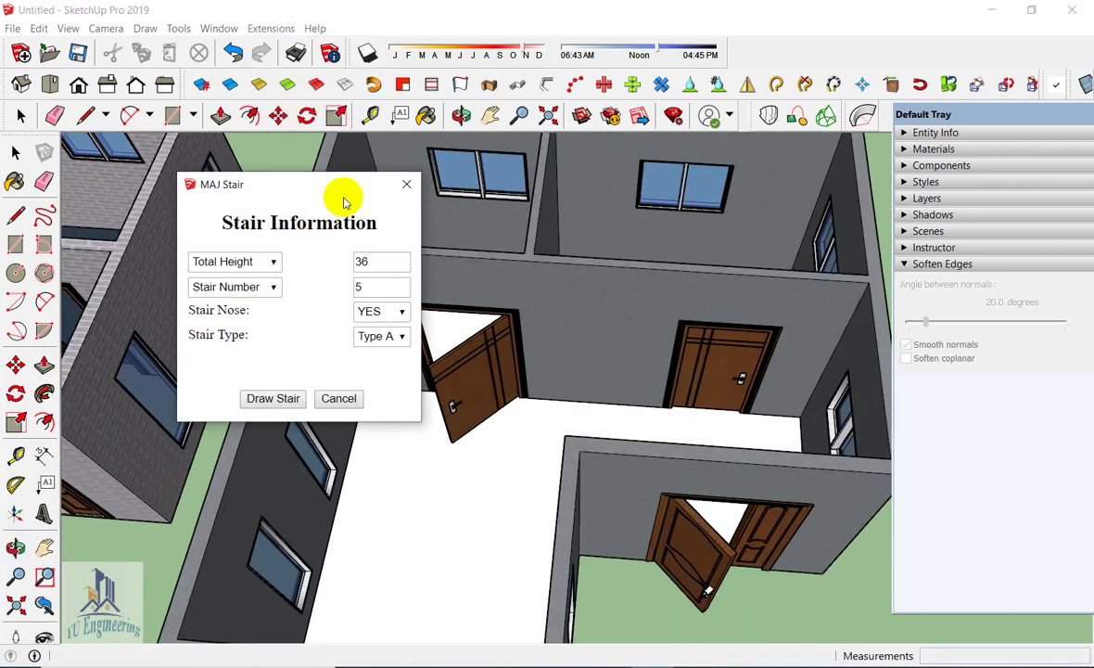
{"action": "left_click_drag", "start_coordinate": [302, 183], "coordinate": [396, 185]}
{"action": "type", "text": "12"}
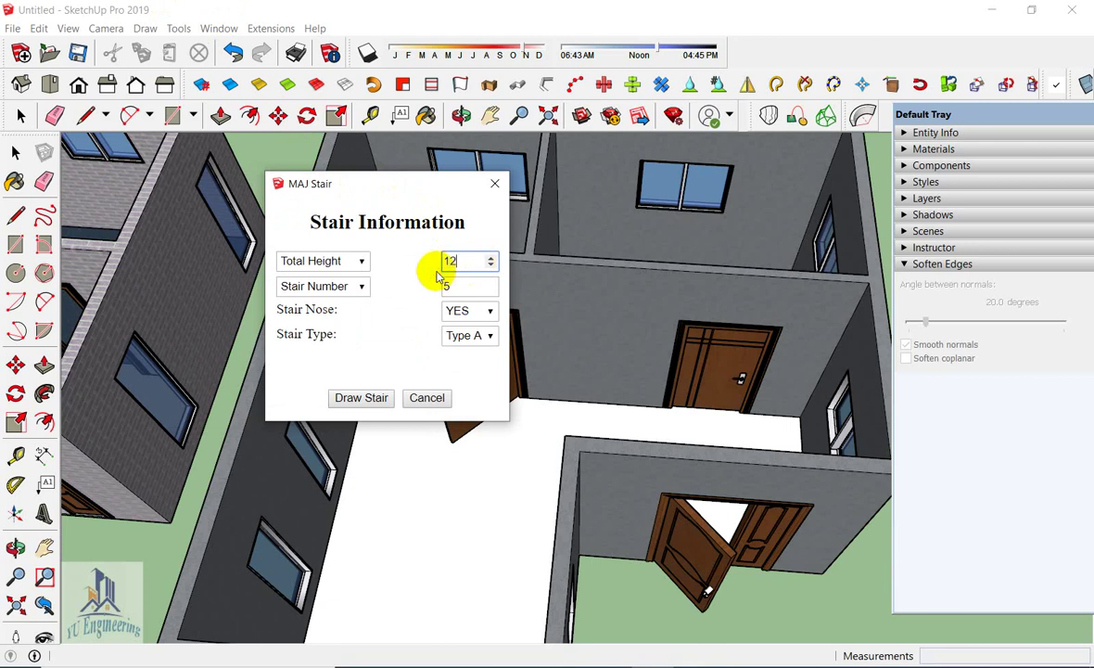
{"action": "type", "text": "0"}
{"action": "key", "text": "Tab"}
{"action": "type", "text": "15"}
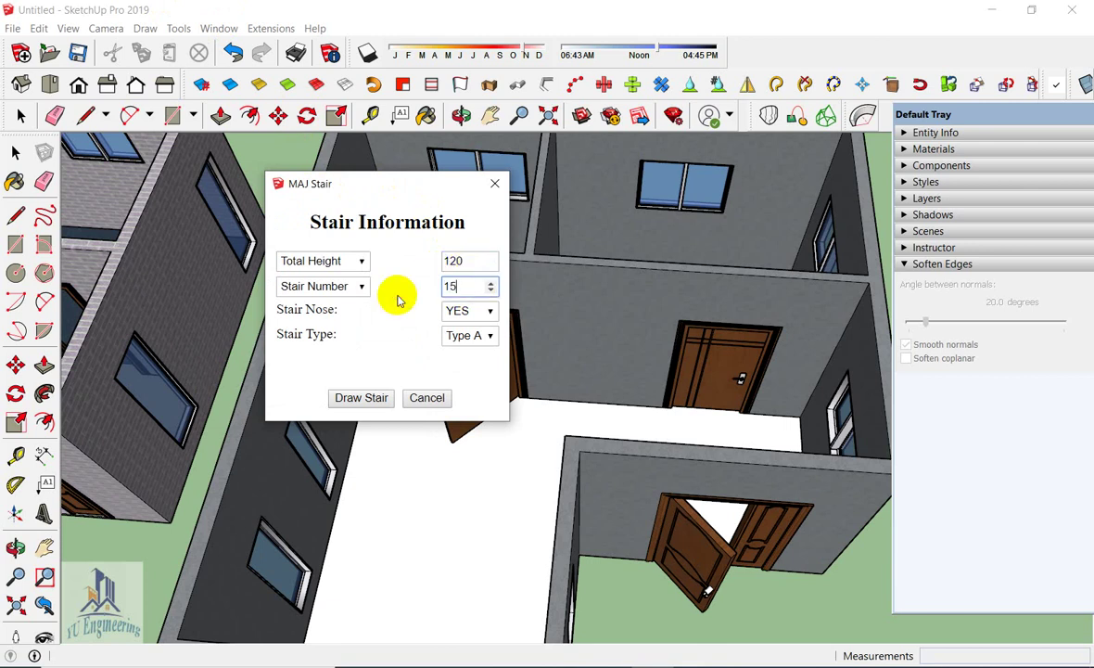
{"action": "left_click", "coordinate": [481, 311]}
{"action": "left_click", "coordinate": [473, 340]}
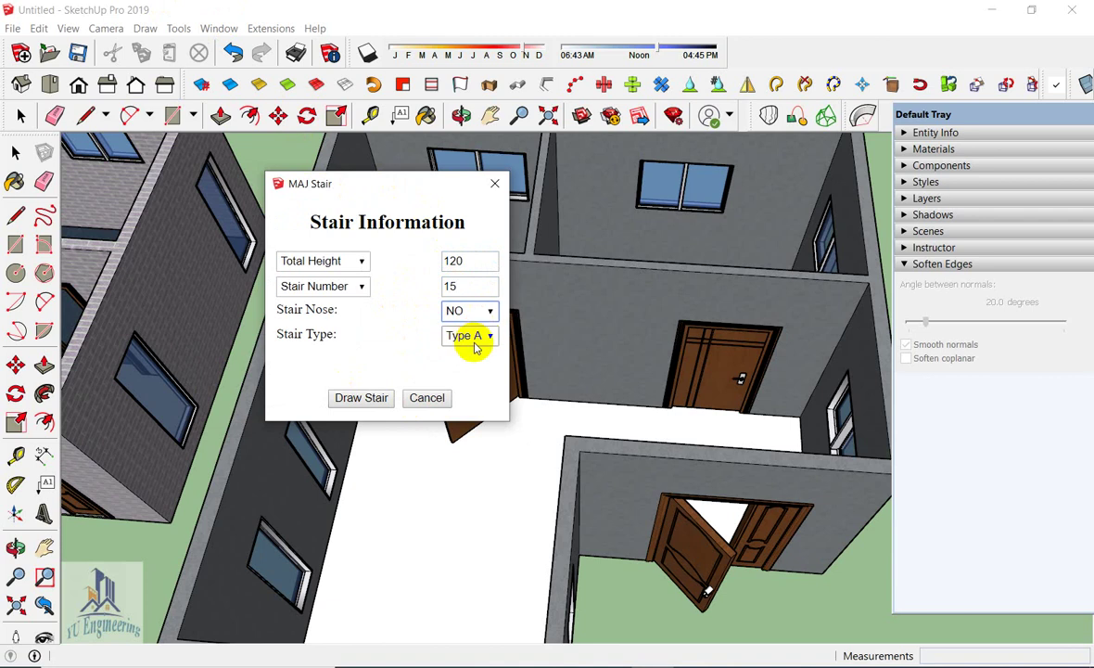
{"action": "left_click", "coordinate": [475, 341]}
{"action": "left_click", "coordinate": [464, 352]}
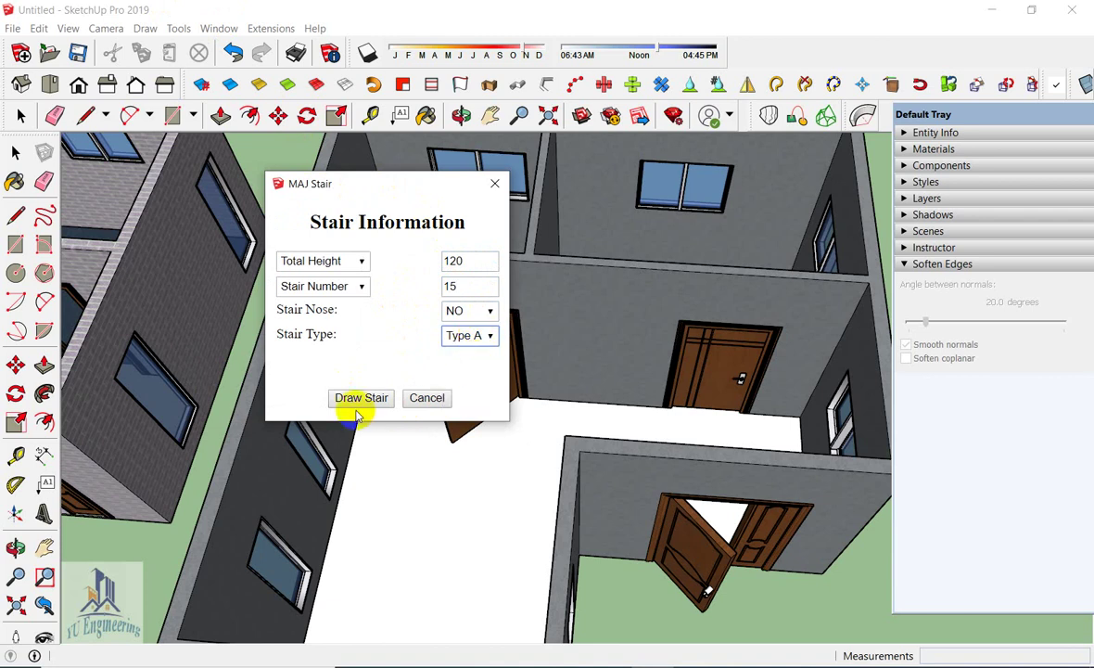
{"action": "left_click", "coordinate": [367, 399]}
{"action": "scroll", "coordinate": [338, 497], "scroll_direction": "up", "scroll_amount": 5}
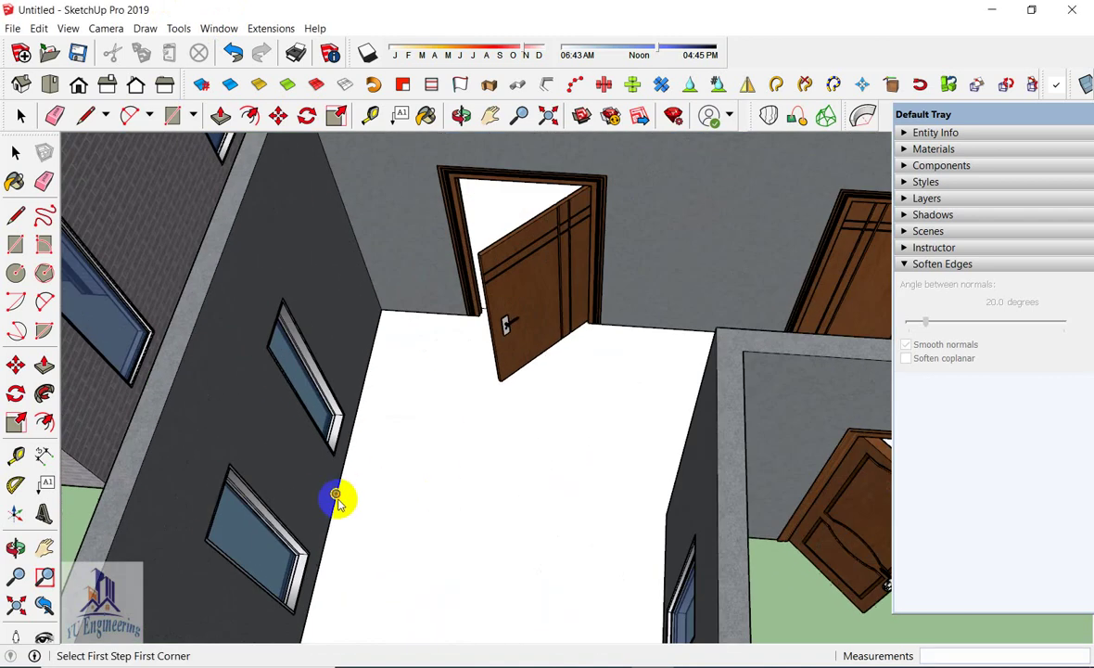
{"action": "left_click", "coordinate": [336, 498]}
{"action": "left_click", "coordinate": [439, 501]}
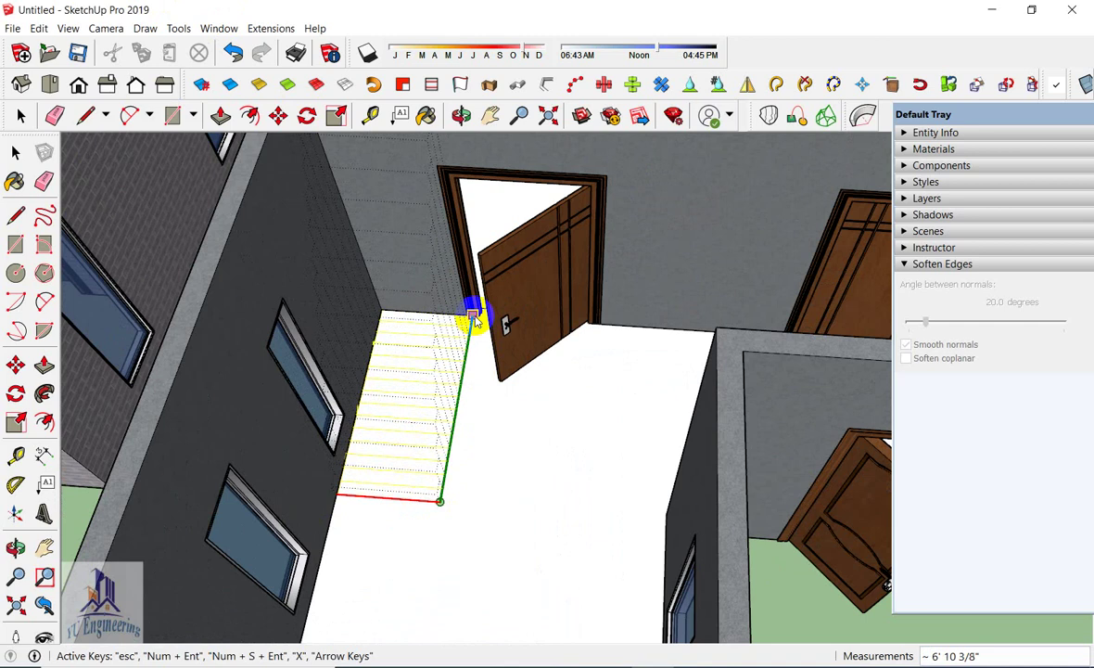
{"action": "left_click", "coordinate": [472, 316]}
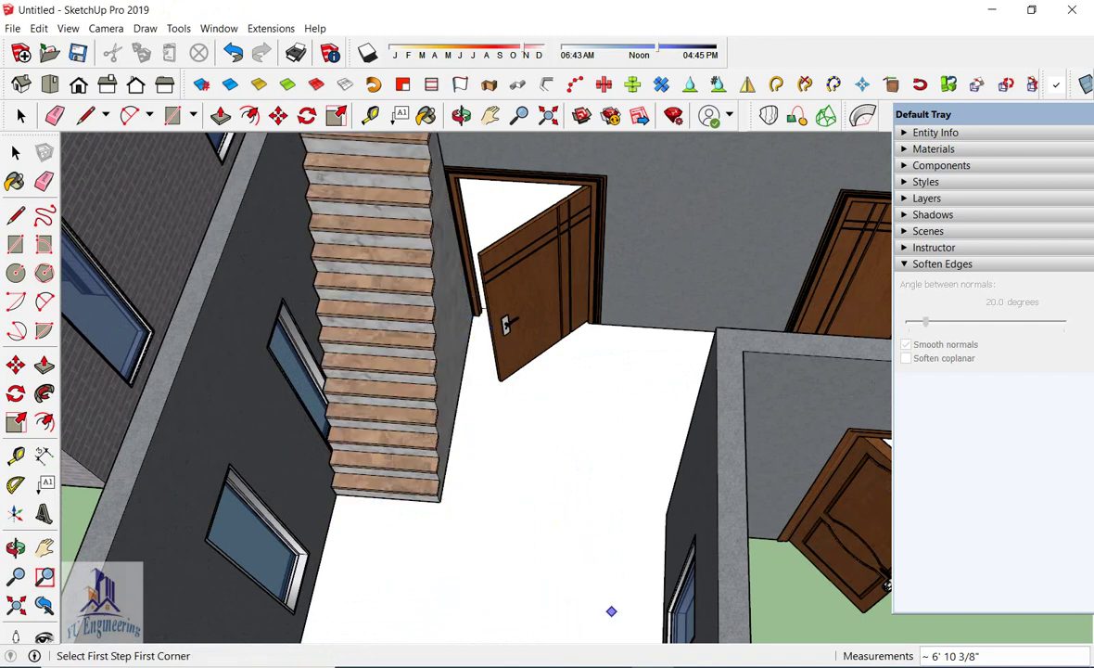
{"action": "middle_click_drag", "start_coordinate": [490, 440], "coordinate": [428, 451]}
{"action": "scroll", "coordinate": [467, 266], "scroll_direction": "up", "scroll_amount": 3}
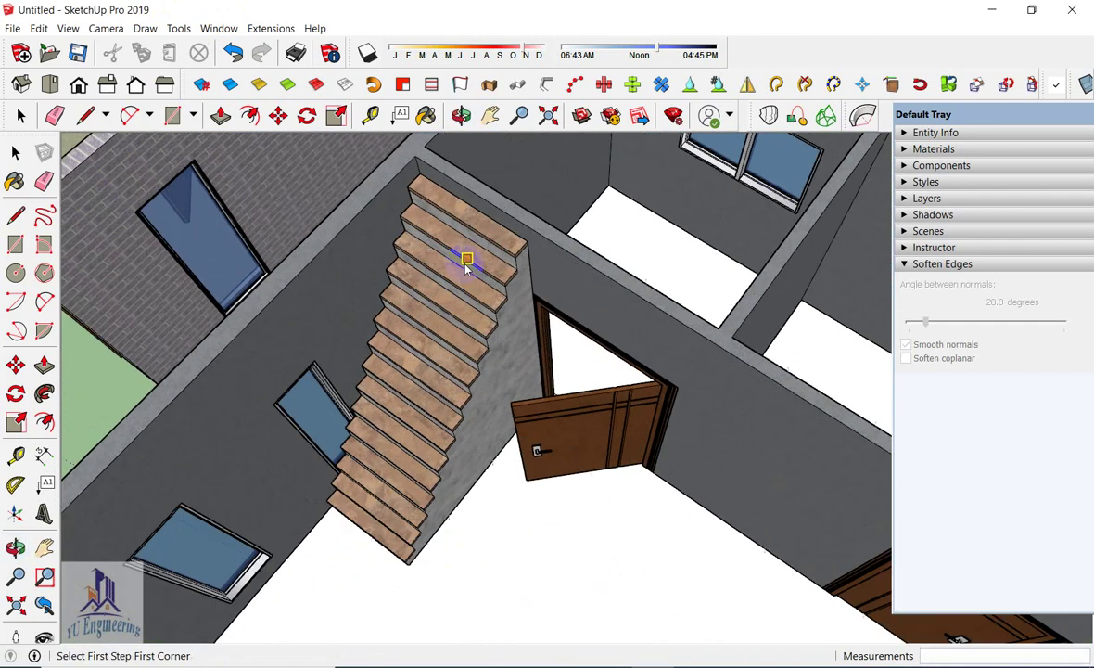
{"action": "key", "text": "space"}
{"action": "left_click", "coordinate": [467, 267]}
{"action": "key", "text": "Delete"}
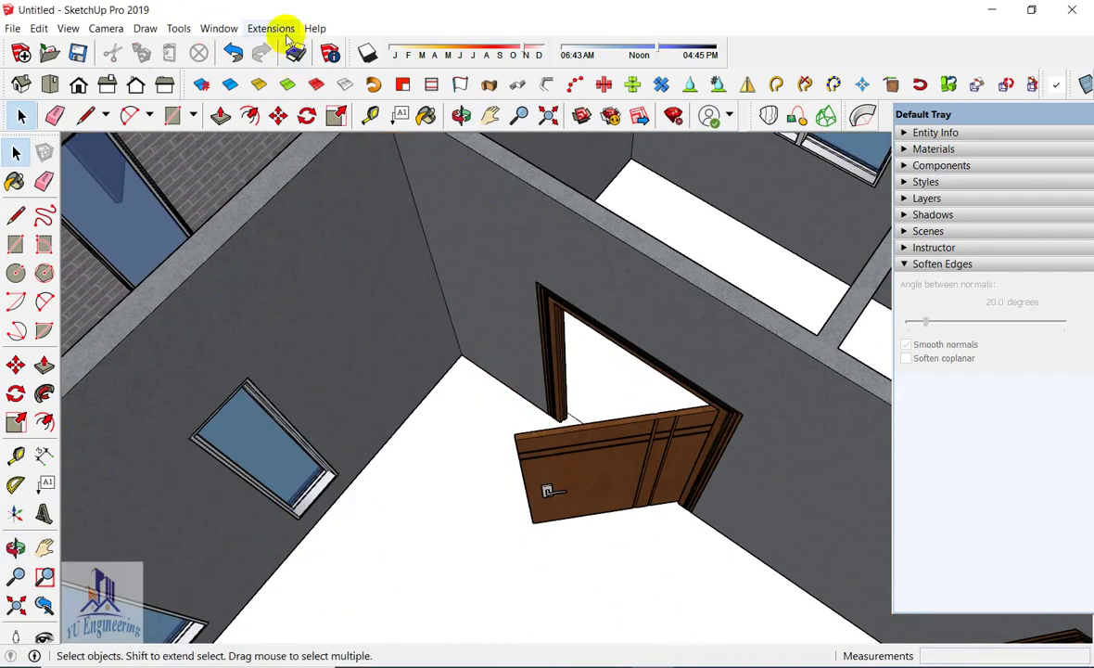
Try MajStair settings: nose off, stair Type B, and an edited total height
{"action": "left_click", "coordinate": [271, 28]}
{"action": "left_click", "coordinate": [283, 125]}
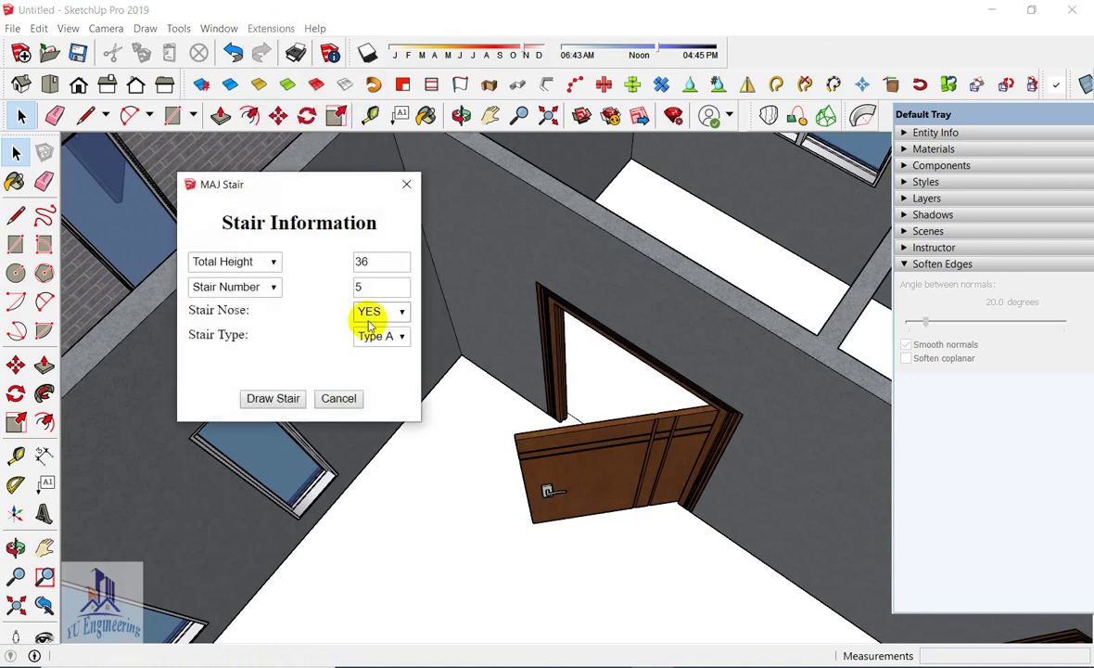
{"action": "left_click", "coordinate": [382, 316]}
{"action": "left_click", "coordinate": [376, 345]}
{"action": "left_click", "coordinate": [378, 336]}
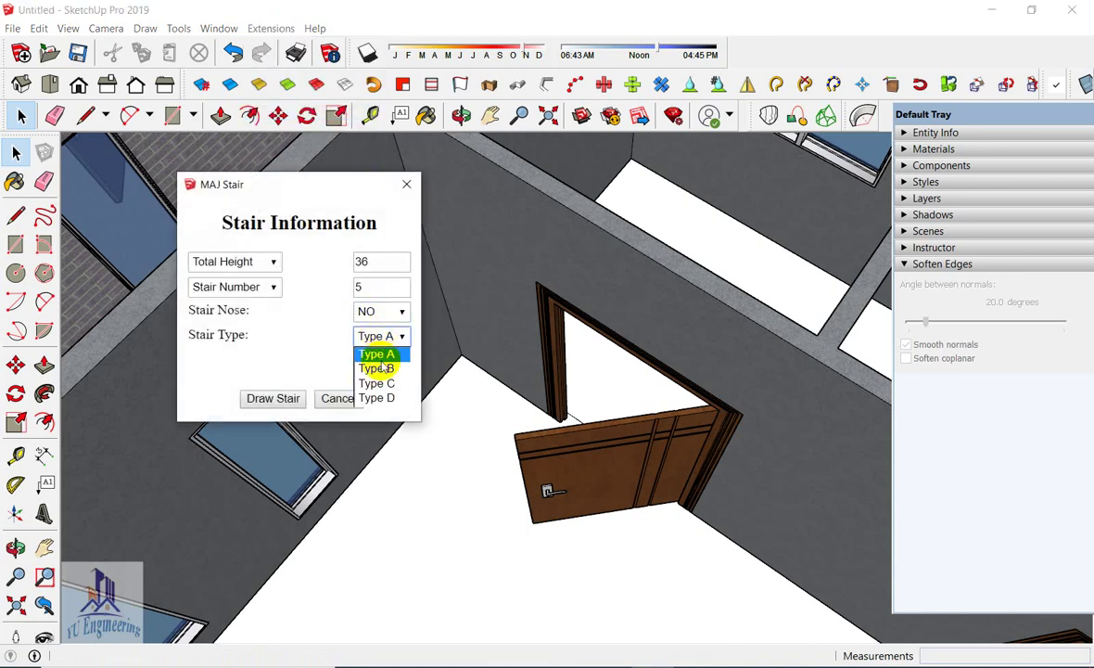
{"action": "left_click", "coordinate": [382, 369]}
{"action": "mouse_move", "coordinate": [390, 259]}
{"action": "left_mouse_down"}
{"action": "mouse_move", "coordinate": [320, 262]}
{"action": "mouse_move", "coordinate": [333, 288]}
{"action": "left_mouse_up"}
{"action": "type", "text": "0"}
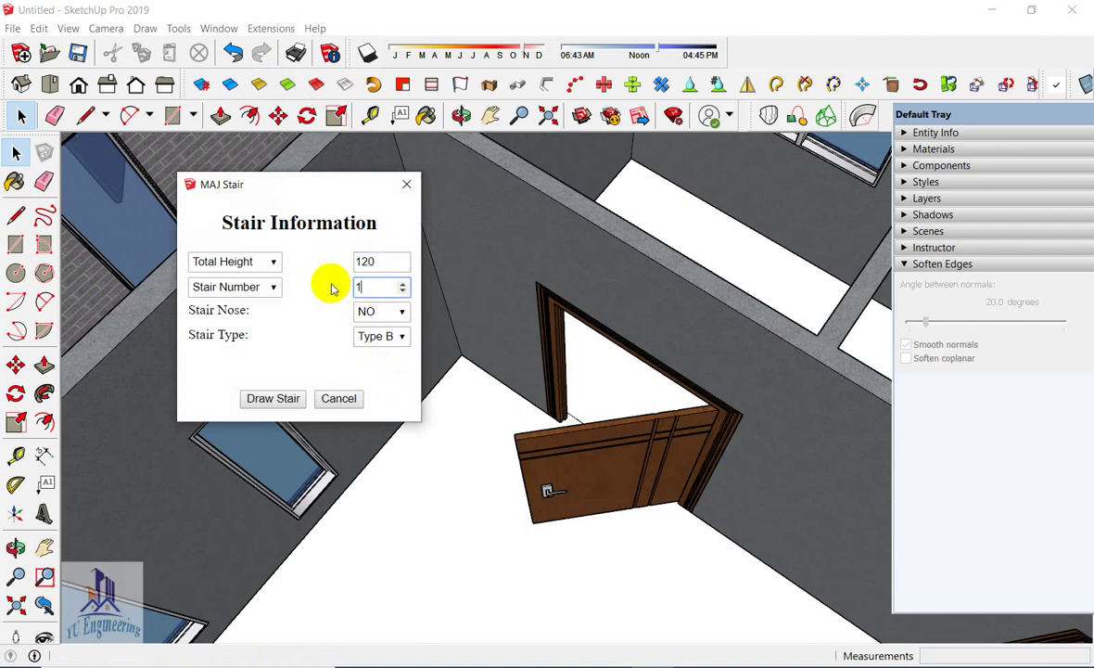
{"action": "type", "text": "5"}
Switch back to stair Type A and draw the stair by the wall
{"action": "left_click", "coordinate": [378, 338]}
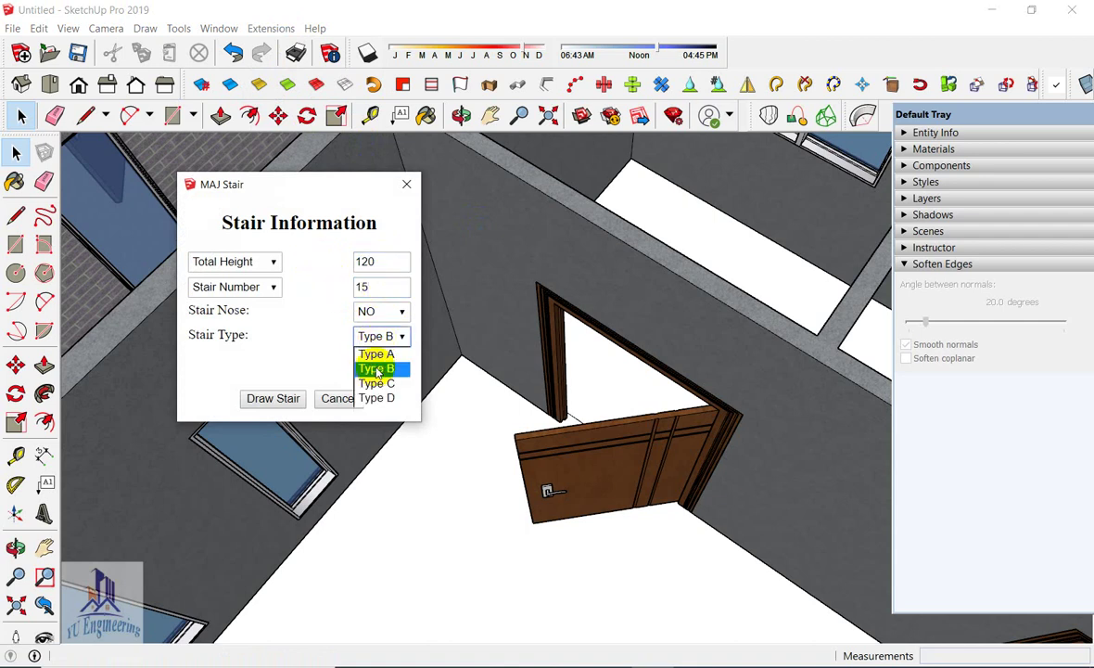
{"action": "left_click", "coordinate": [375, 354]}
{"action": "left_click", "coordinate": [271, 398]}
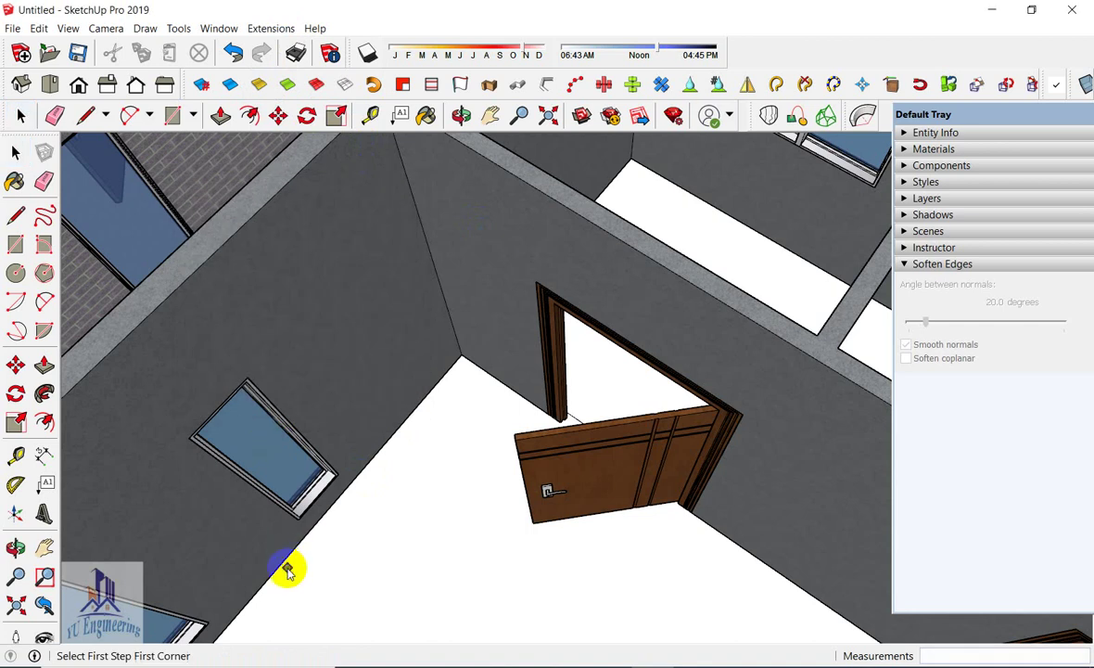
{"action": "left_click", "coordinate": [289, 556]}
{"action": "left_click", "coordinate": [361, 610]}
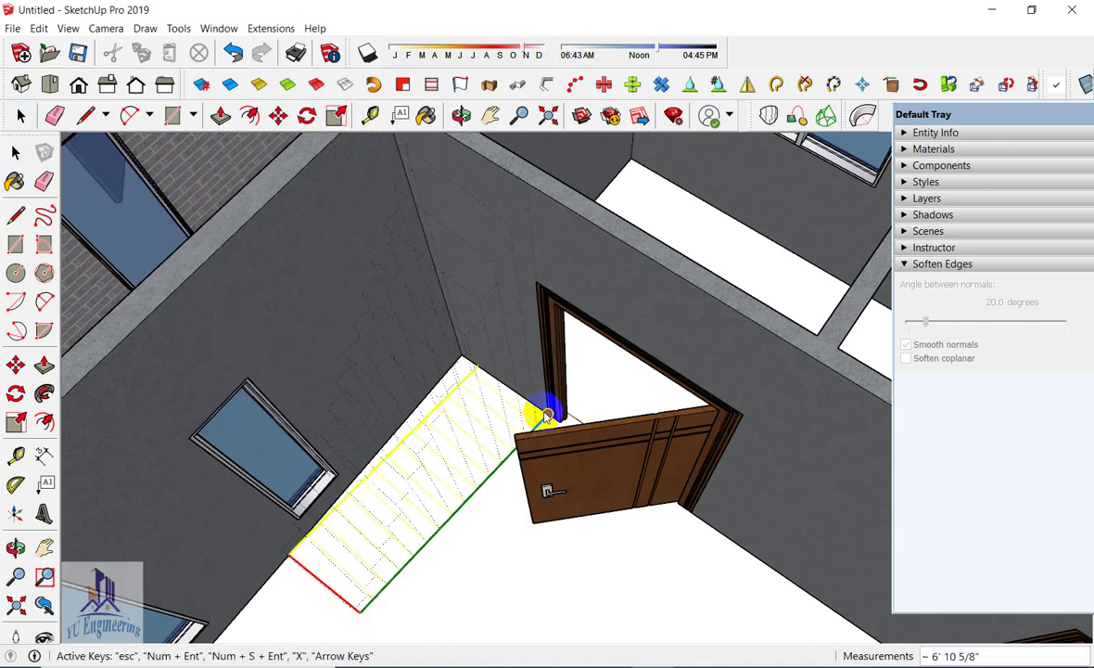
Select the existing stair and delete it
{"action": "left_click", "coordinate": [547, 415]}
{"action": "middle_click_drag", "start_coordinate": [501, 471], "coordinate": [410, 425]}
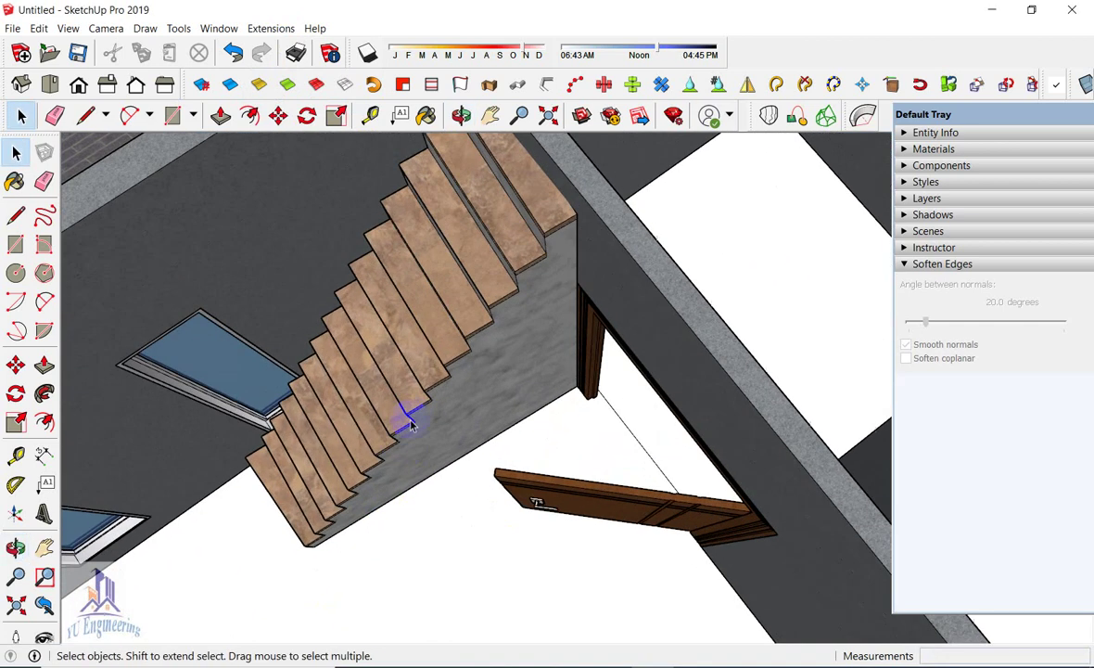
{"action": "left_click", "coordinate": [411, 425]}
{"action": "key", "text": "Delete"}
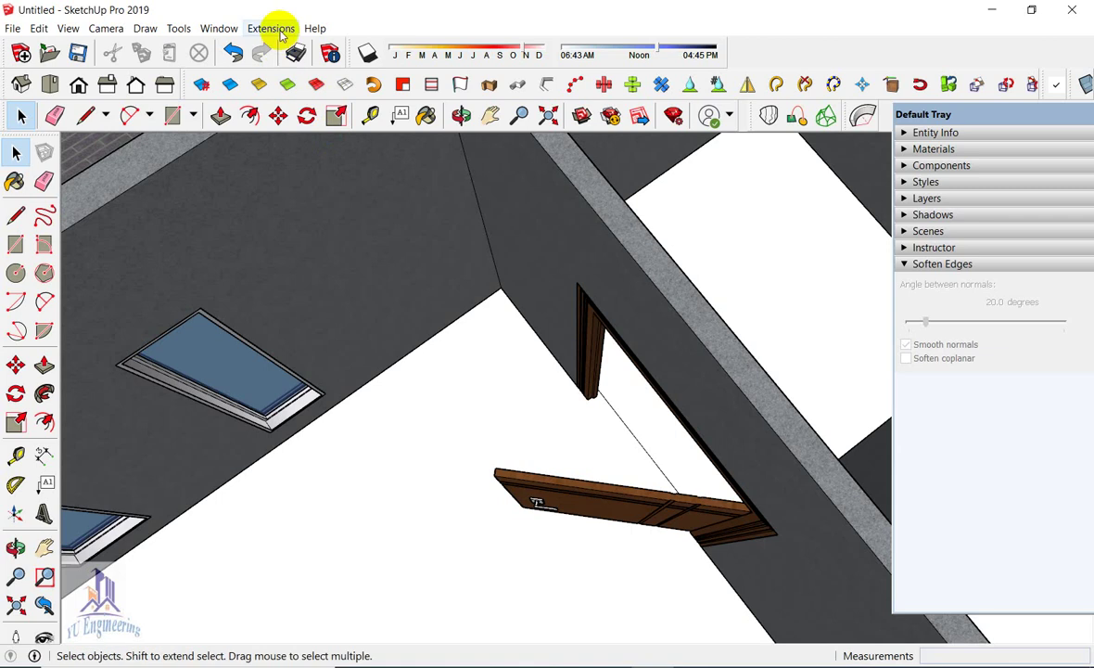
Draw a new Maj stair with a Total Height of 120
{"action": "left_click", "coordinate": [279, 29]}
{"action": "left_click", "coordinate": [291, 112]}
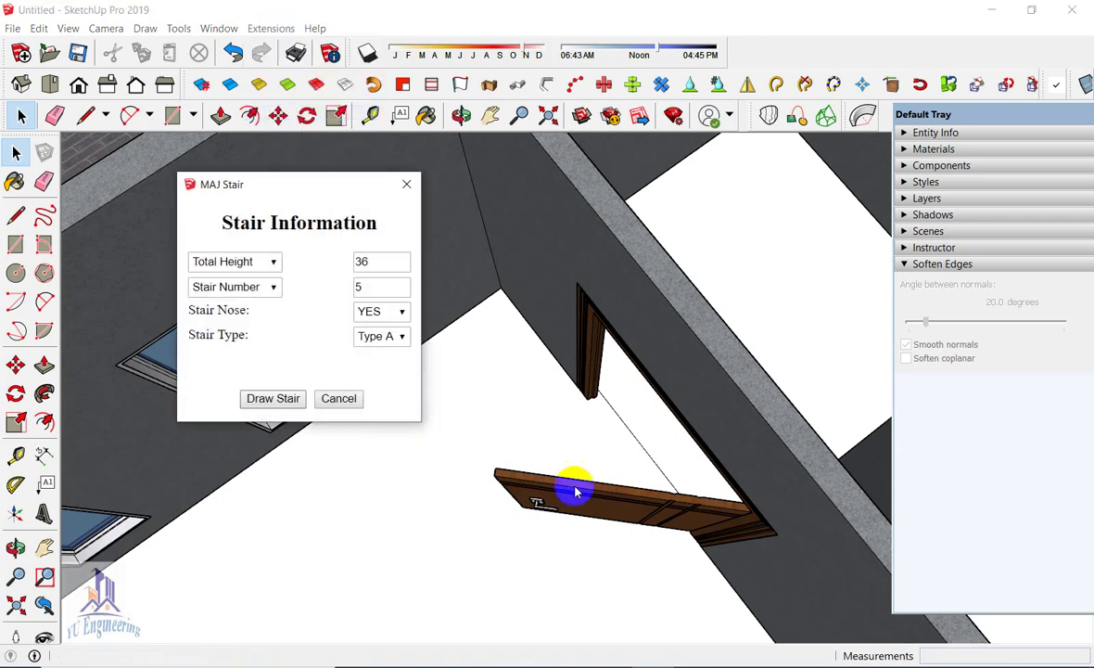
{"action": "left_click_drag", "start_coordinate": [387, 262], "coordinate": [312, 262]}
{"action": "type", "text": "12"}
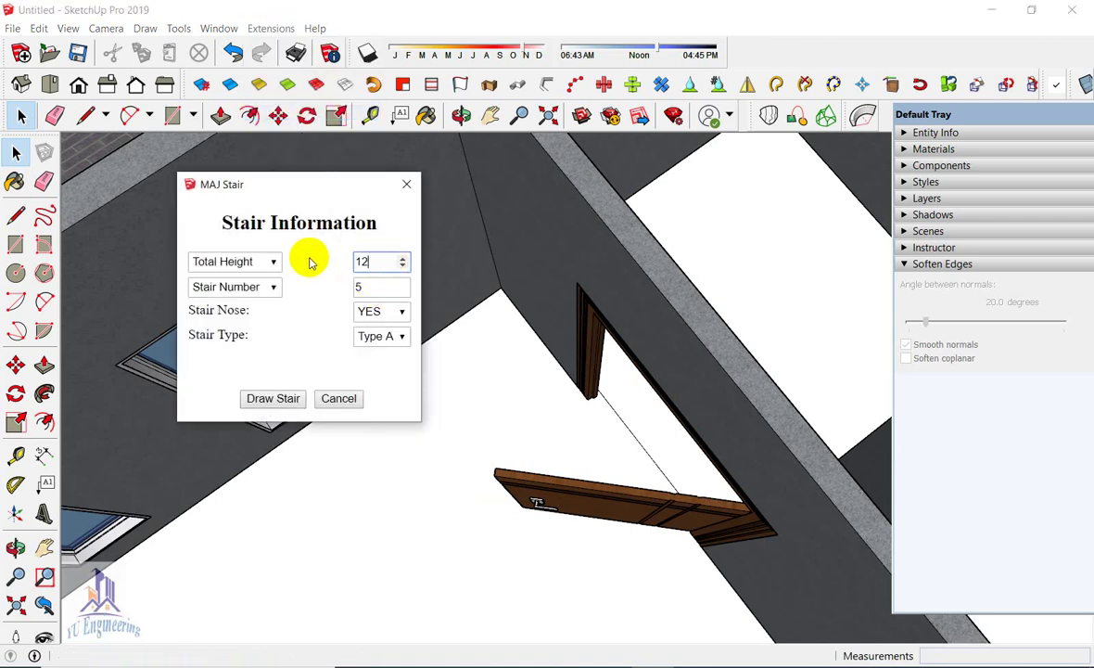
{"action": "type", "text": "0"}
{"action": "key", "text": "Return"}
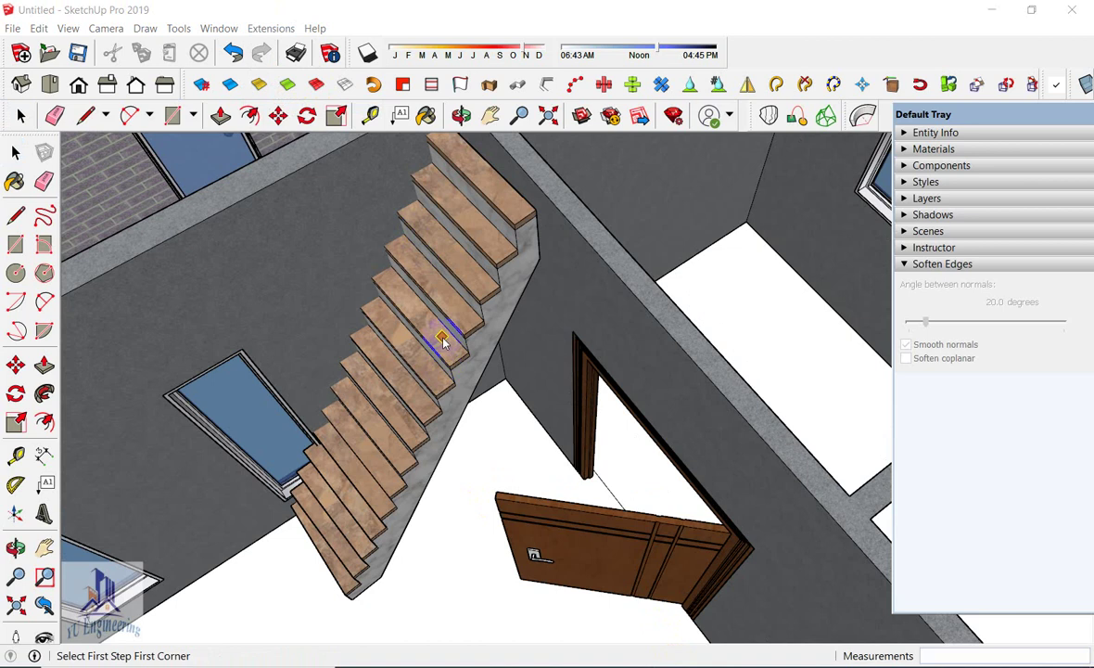
{"action": "mouse_move", "coordinate": [443, 341]}
{"action": "middle_mouse_down"}
{"action": "mouse_move", "coordinate": [420, 317]}
{"action": "mouse_move", "coordinate": [383, 322]}
{"action": "middle_mouse_up"}
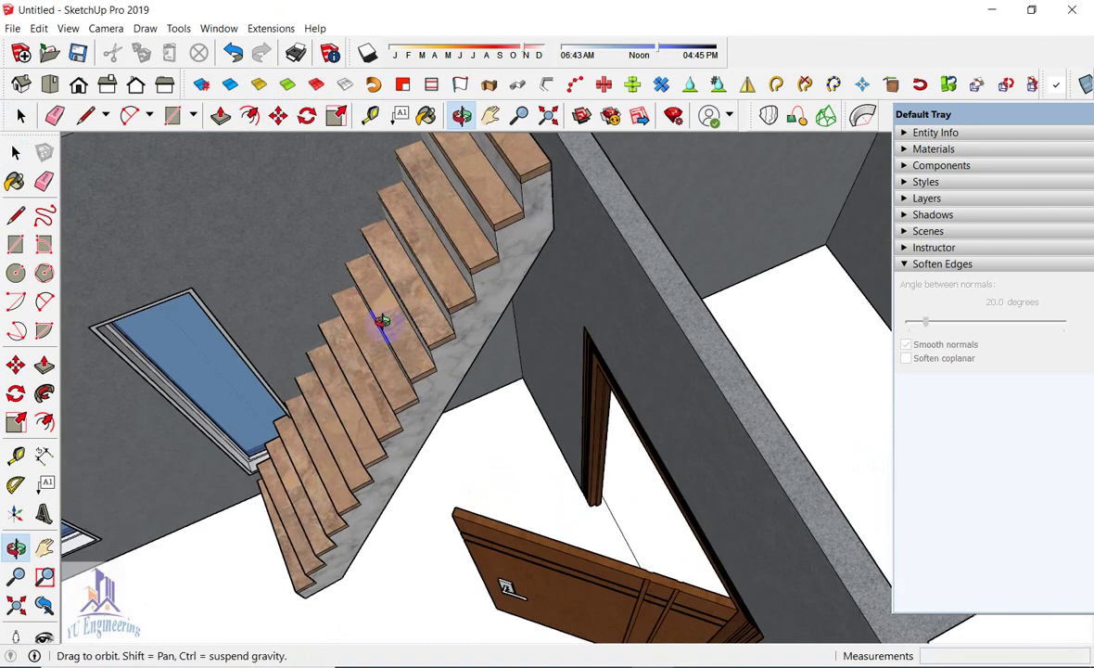
{"action": "left_click", "coordinate": [269, 30]}
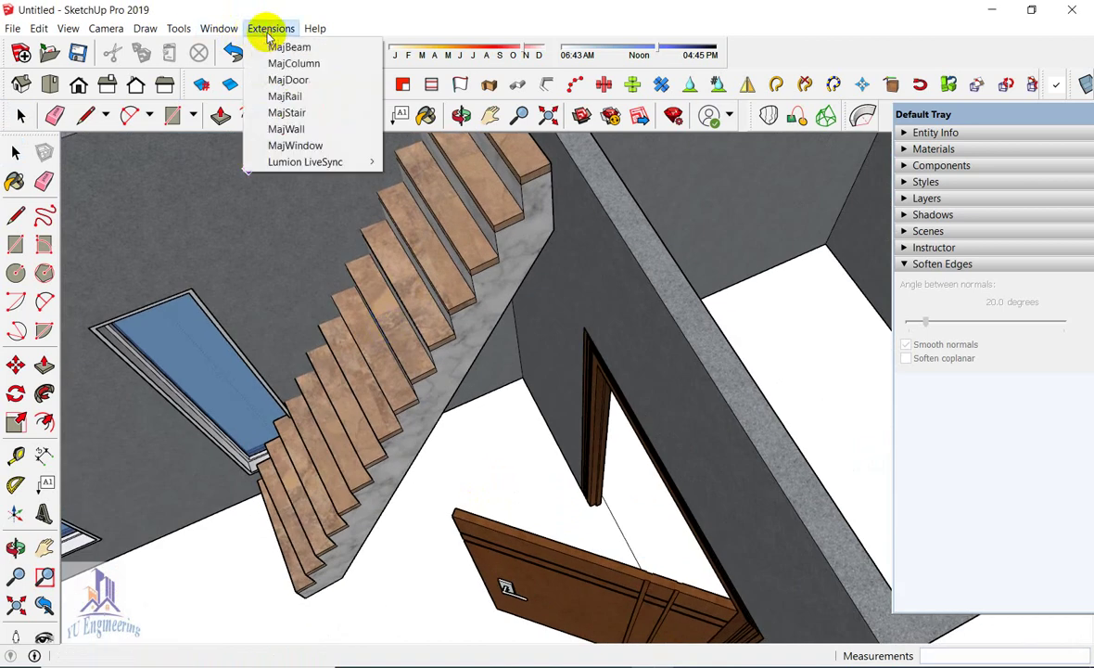
Set MajRail to rail type C, keeping the 2' 6" rail height
{"action": "left_click", "coordinate": [287, 96]}
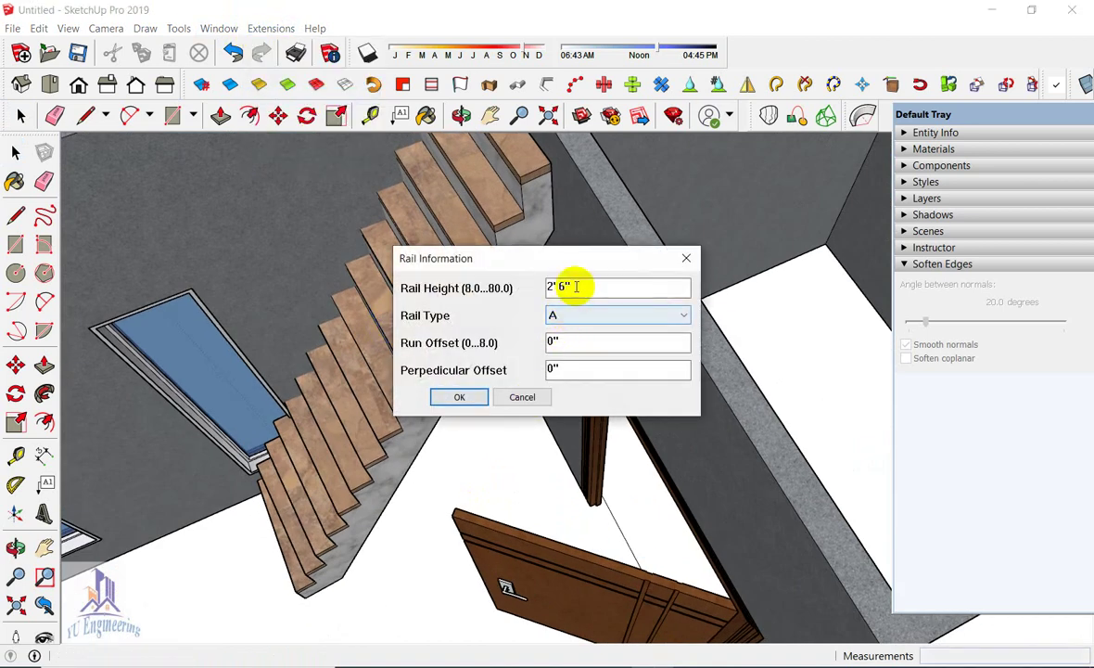
{"action": "left_click", "coordinate": [582, 317]}
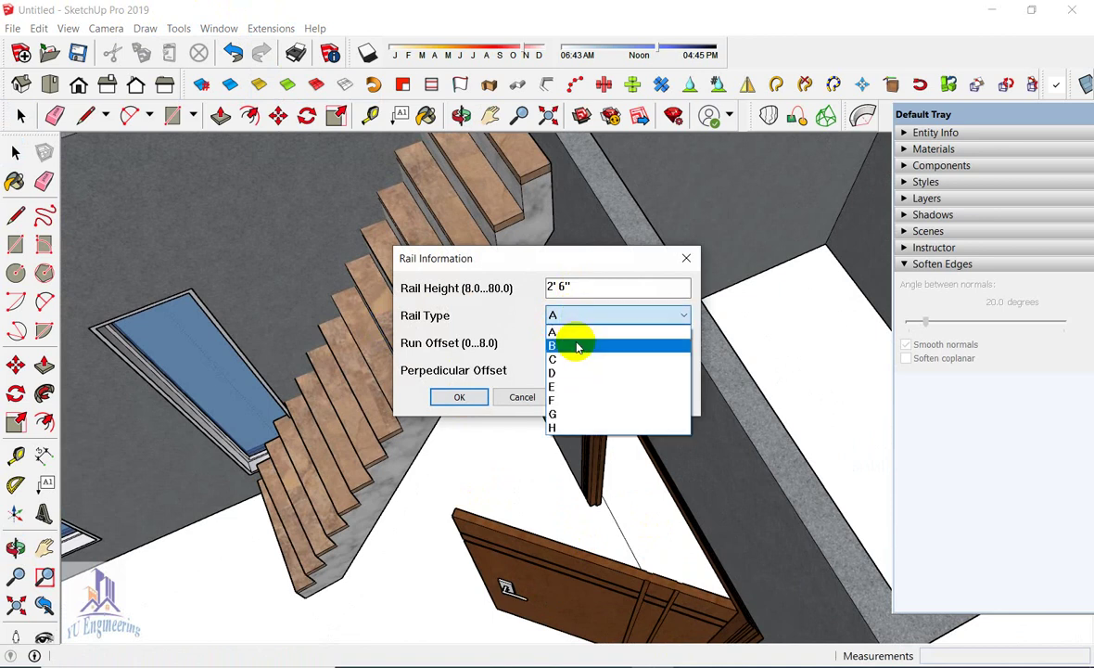
{"action": "left_click", "coordinate": [577, 346]}
{"action": "left_click", "coordinate": [560, 315]}
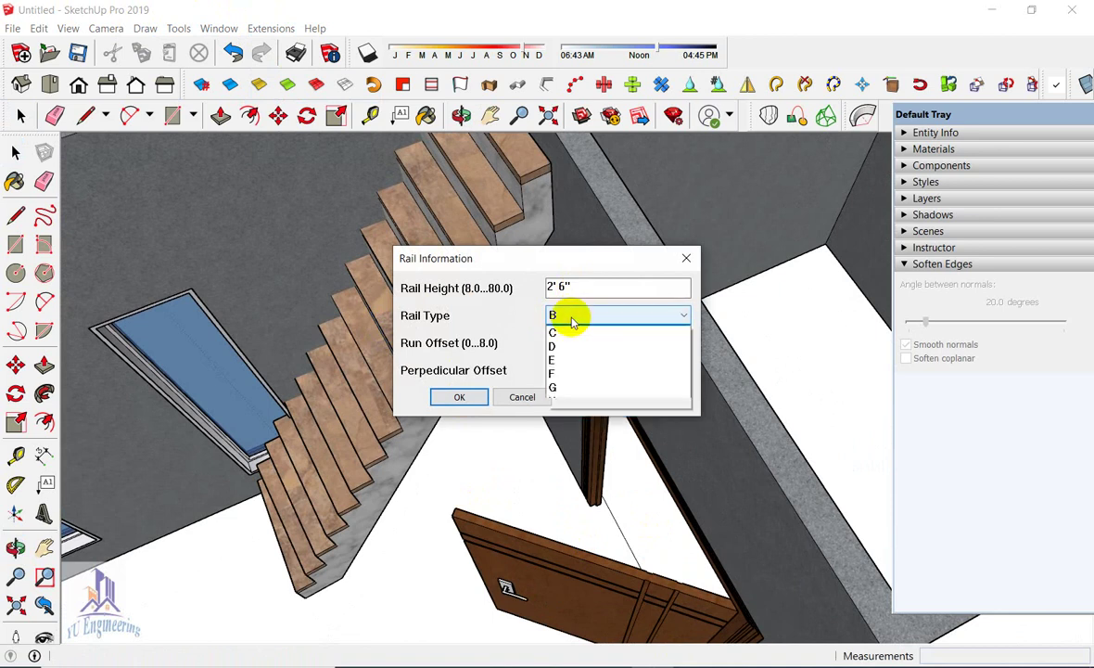
{"action": "left_click", "coordinate": [569, 360]}
{"action": "left_click", "coordinate": [467, 398]}
Orbit around the stairs to inspect the finished handrail
{"action": "scroll", "coordinate": [288, 589], "scroll_direction": "up", "scroll_amount": 2}
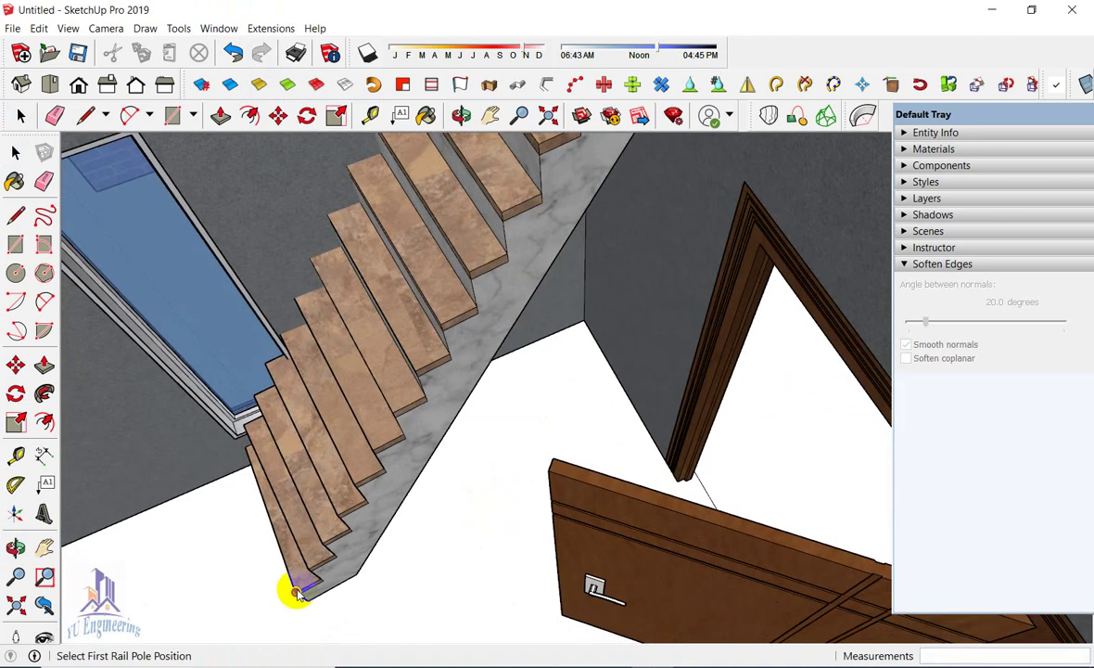
{"action": "scroll", "coordinate": [289, 589], "scroll_direction": "up", "scroll_amount": 2}
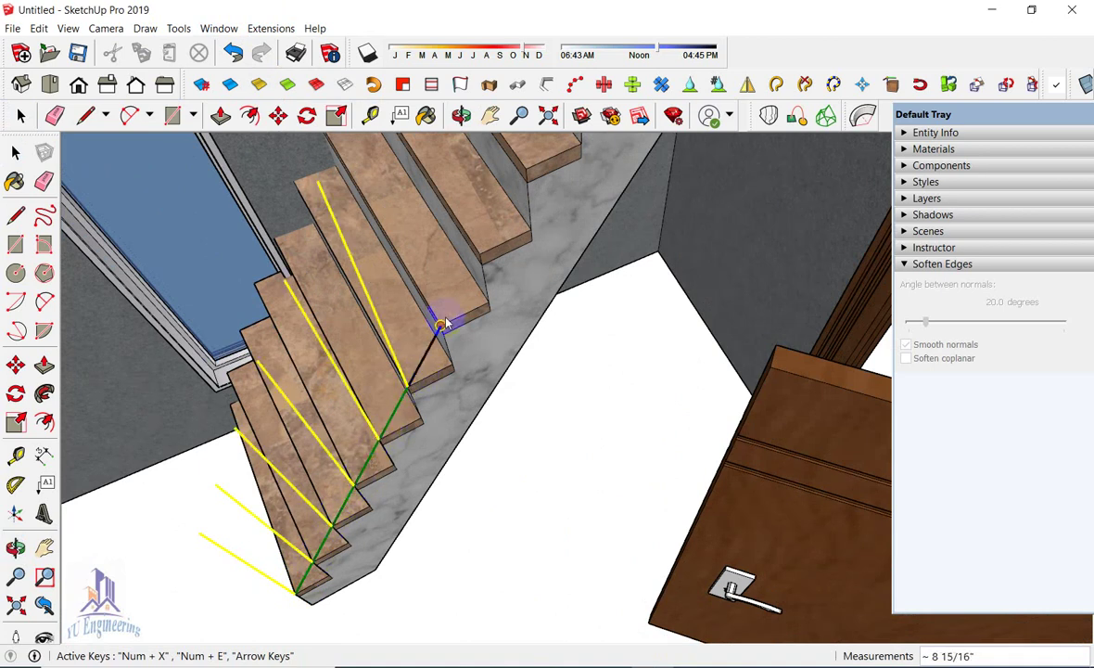
{"action": "mouse_move", "coordinate": [478, 255]}
{"action": "middle_mouse_down"}
{"action": "mouse_move", "coordinate": [511, 232]}
{"action": "mouse_move", "coordinate": [508, 258]}
{"action": "middle_mouse_up"}
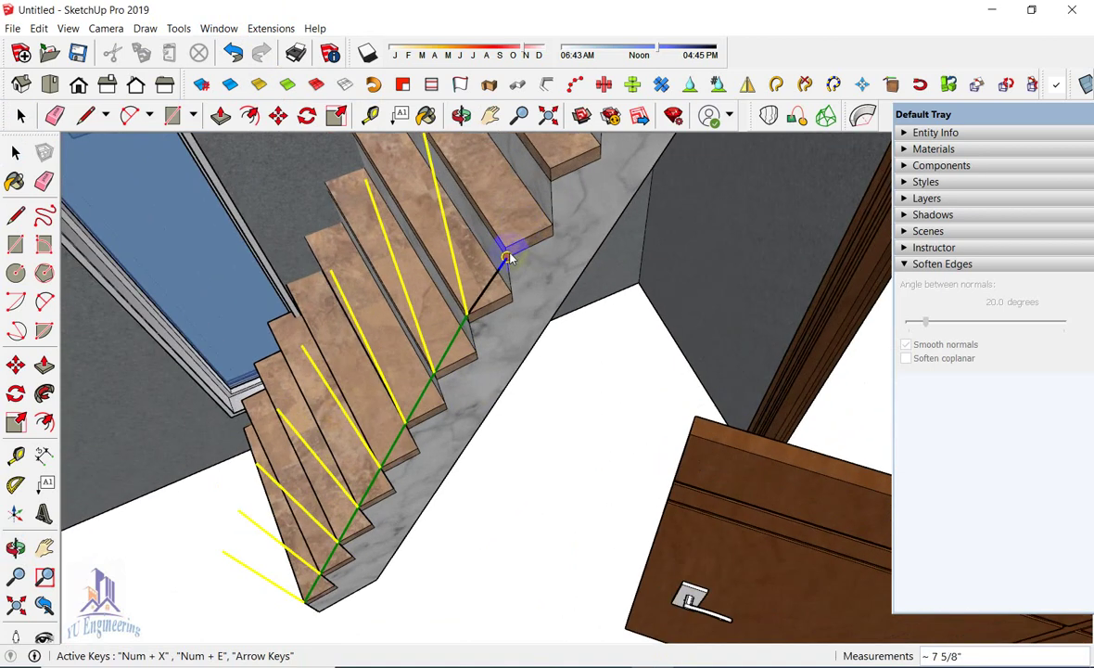
{"action": "scroll", "coordinate": [558, 371], "scroll_direction": "down", "scroll_amount": 5}
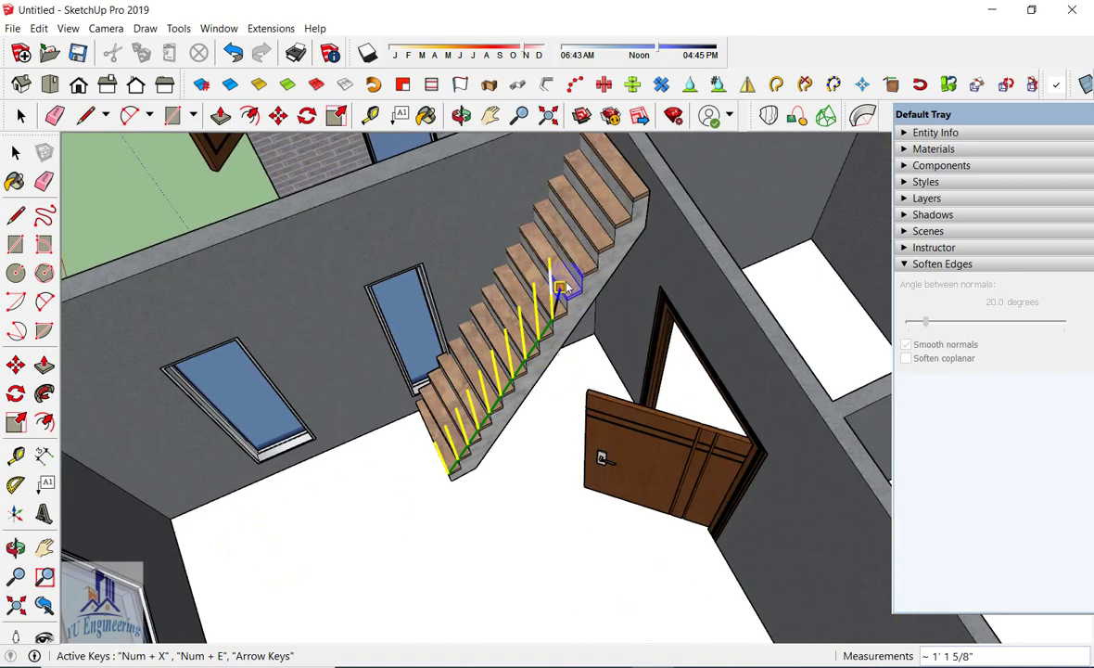
{"action": "scroll", "coordinate": [562, 281], "scroll_direction": "up", "scroll_amount": 4}
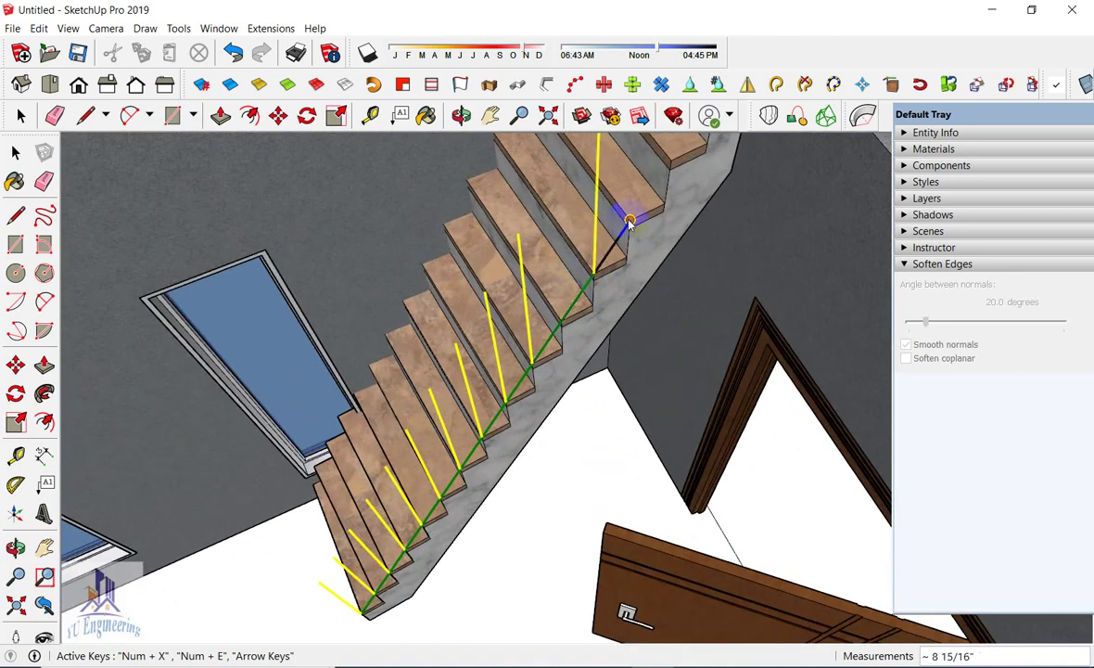
{"action": "middle_click_drag", "start_coordinate": [562, 348], "coordinate": [610, 241]}
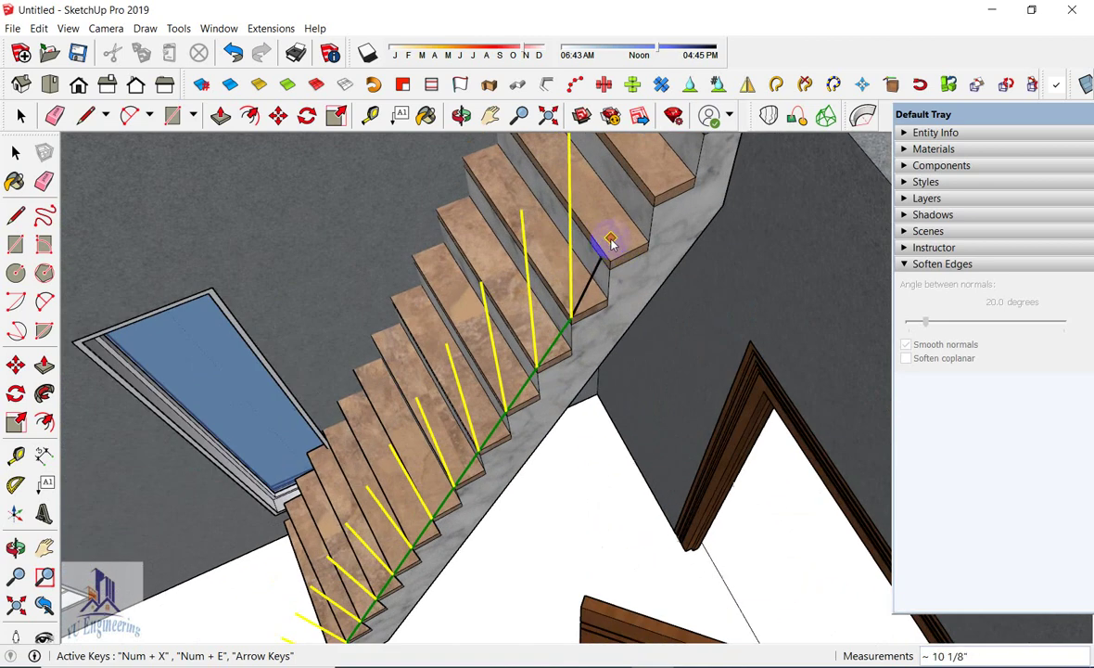
{"action": "mouse_move", "coordinate": [652, 199]}
{"action": "middle_mouse_down"}
{"action": "mouse_move", "coordinate": [605, 366]}
{"action": "mouse_move", "coordinate": [652, 257]}
{"action": "middle_mouse_up"}
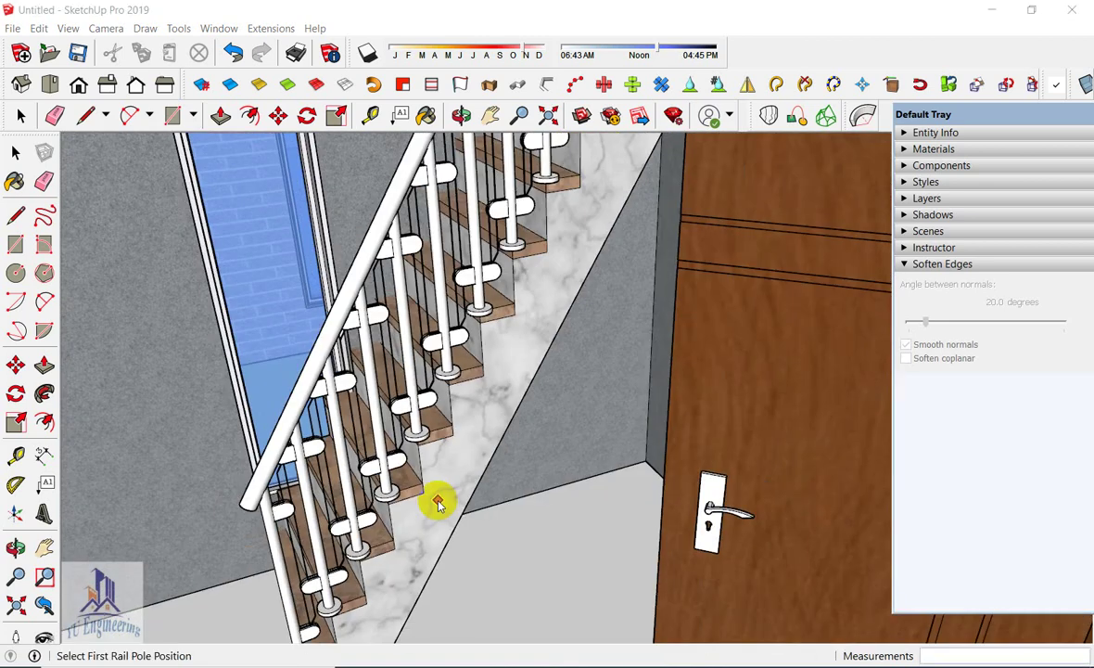
{"action": "mouse_move", "coordinate": [437, 499]}
{"action": "middle_mouse_down"}
{"action": "mouse_move", "coordinate": [444, 545]}
{"action": "mouse_move", "coordinate": [484, 505]}
{"action": "mouse_move", "coordinate": [454, 378]}
{"action": "mouse_move", "coordinate": [429, 456]}
{"action": "middle_mouse_up"}
{"action": "scroll", "coordinate": [428, 457], "scroll_direction": "down", "scroll_amount": 3}
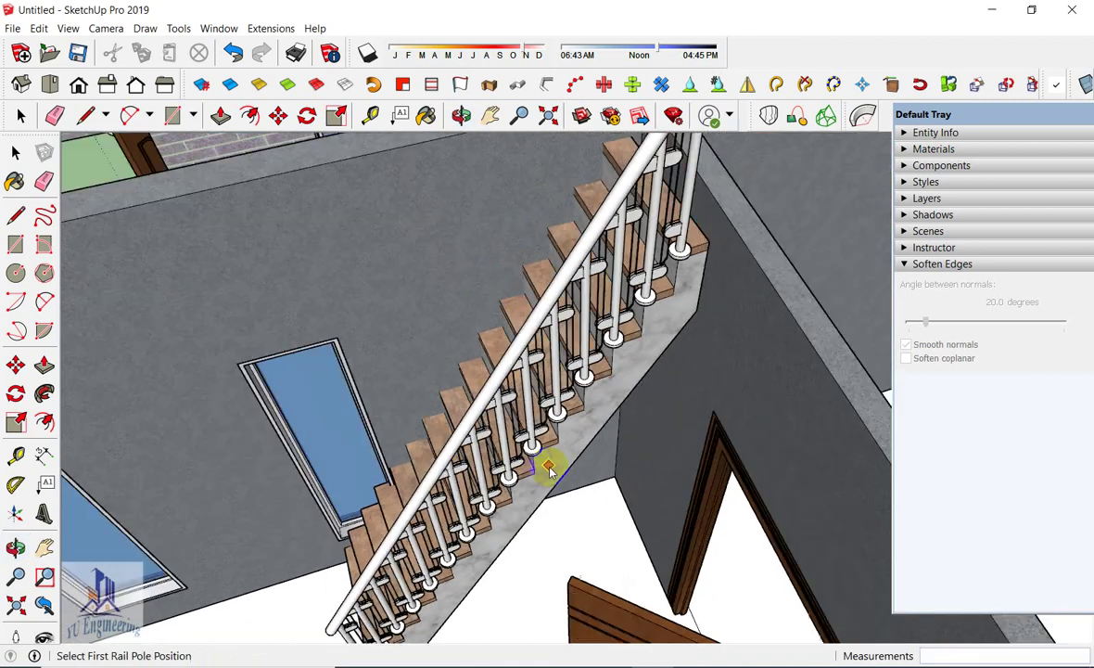
{"action": "scroll", "coordinate": [543, 343], "scroll_direction": "up", "scroll_amount": 2}
{"action": "scroll", "coordinate": [594, 366], "scroll_direction": "down", "scroll_amount": 2}
{"action": "scroll", "coordinate": [758, 437], "scroll_direction": "down", "scroll_amount": 3}
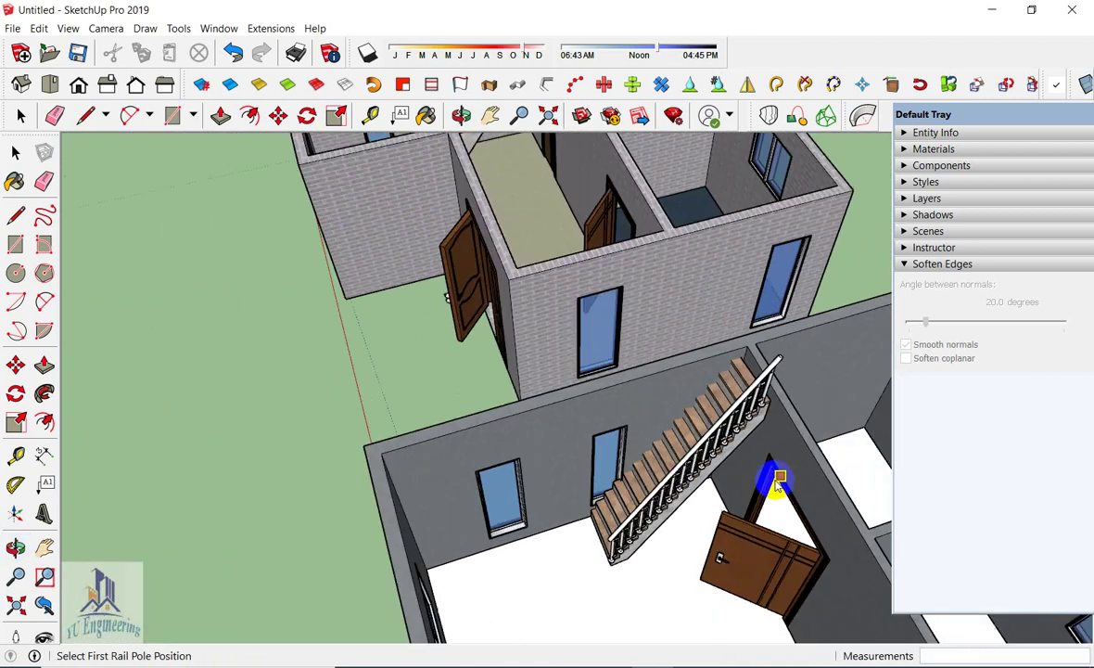
{"action": "scroll", "coordinate": [691, 251], "scroll_direction": "down", "scroll_amount": 2}
{"action": "scroll", "coordinate": [586, 183], "scroll_direction": "up", "scroll_amount": 3}
{"action": "scroll", "coordinate": [570, 248], "scroll_direction": "up", "scroll_amount": 2}
{"action": "scroll", "coordinate": [547, 287], "scroll_direction": "down", "scroll_amount": 2}
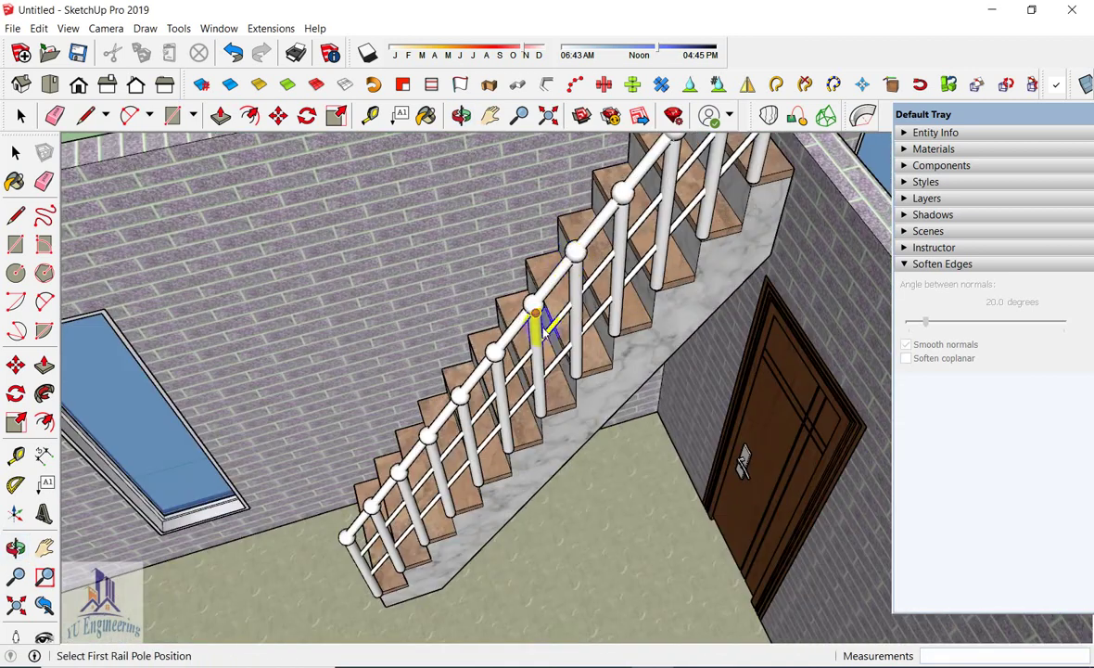
Zoom out and orbit to view the whole grey house
{"action": "middle_click_drag", "start_coordinate": [535, 317], "coordinate": [513, 288]}
{"action": "scroll", "coordinate": [420, 386], "scroll_direction": "down", "scroll_amount": 2}
{"action": "scroll", "coordinate": [343, 269], "scroll_direction": "down", "scroll_amount": 2}
{"action": "scroll", "coordinate": [464, 452], "scroll_direction": "down", "scroll_amount": 2}
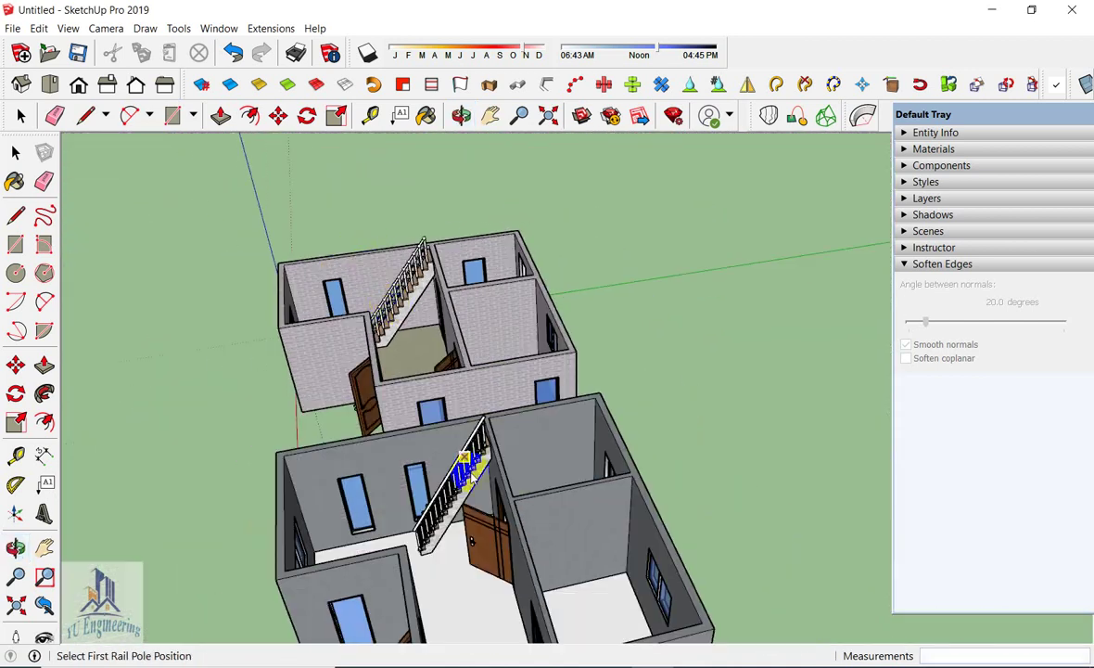
{"action": "scroll", "coordinate": [471, 613], "scroll_direction": "up", "scroll_amount": 2}
{"action": "scroll", "coordinate": [467, 587], "scroll_direction": "up", "scroll_amount": 2}
{"action": "mouse_move", "coordinate": [467, 586]}
{"action": "middle_mouse_down"}
{"action": "mouse_move", "coordinate": [567, 494]}
{"action": "mouse_move", "coordinate": [486, 474]}
{"action": "mouse_move", "coordinate": [593, 559]}
{"action": "mouse_move", "coordinate": [708, 593]}
{"action": "mouse_move", "coordinate": [654, 479]}
{"action": "mouse_move", "coordinate": [612, 552]}
{"action": "mouse_move", "coordinate": [584, 529]}
{"action": "middle_mouse_up"}
{"action": "scroll", "coordinate": [486, 474], "scroll_direction": "down", "scroll_amount": 3}
{"action": "scroll", "coordinate": [526, 491], "scroll_direction": "up", "scroll_amount": 2}
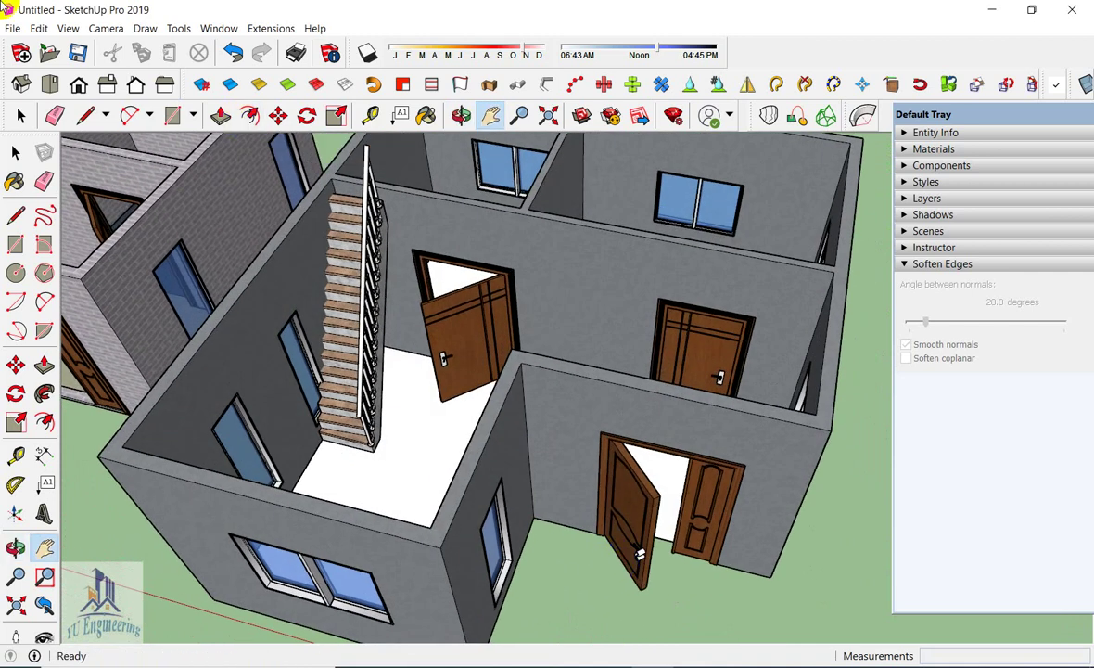
Import plan.dwg and place its floor plan outline in the model
{"action": "left_click", "coordinate": [11, 29]}
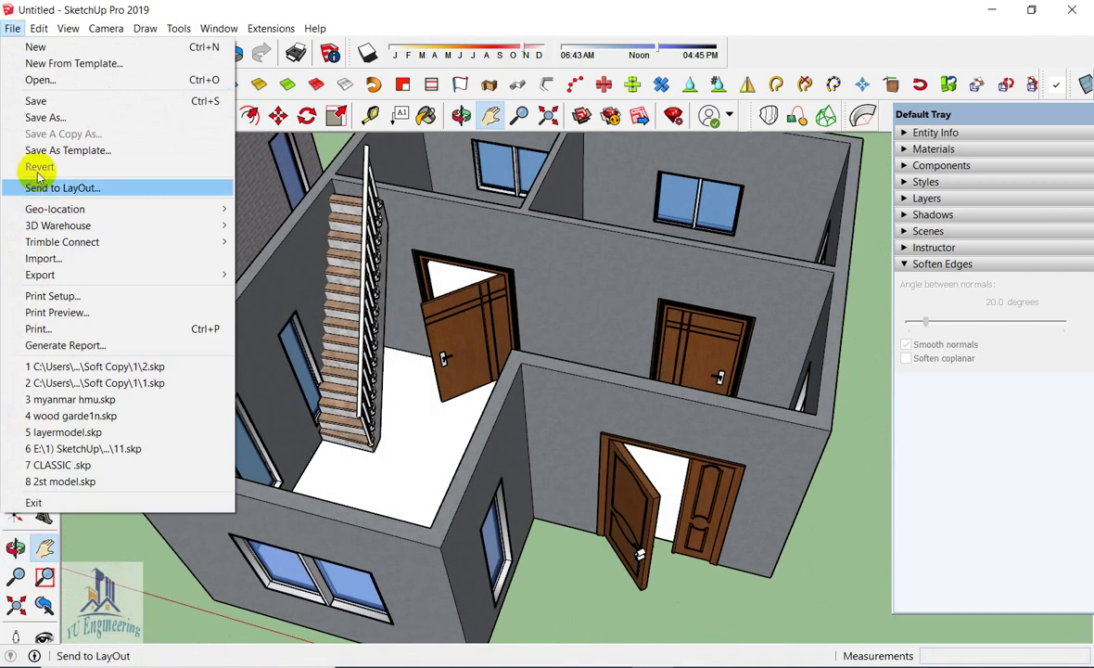
{"action": "left_click", "coordinate": [54, 260]}
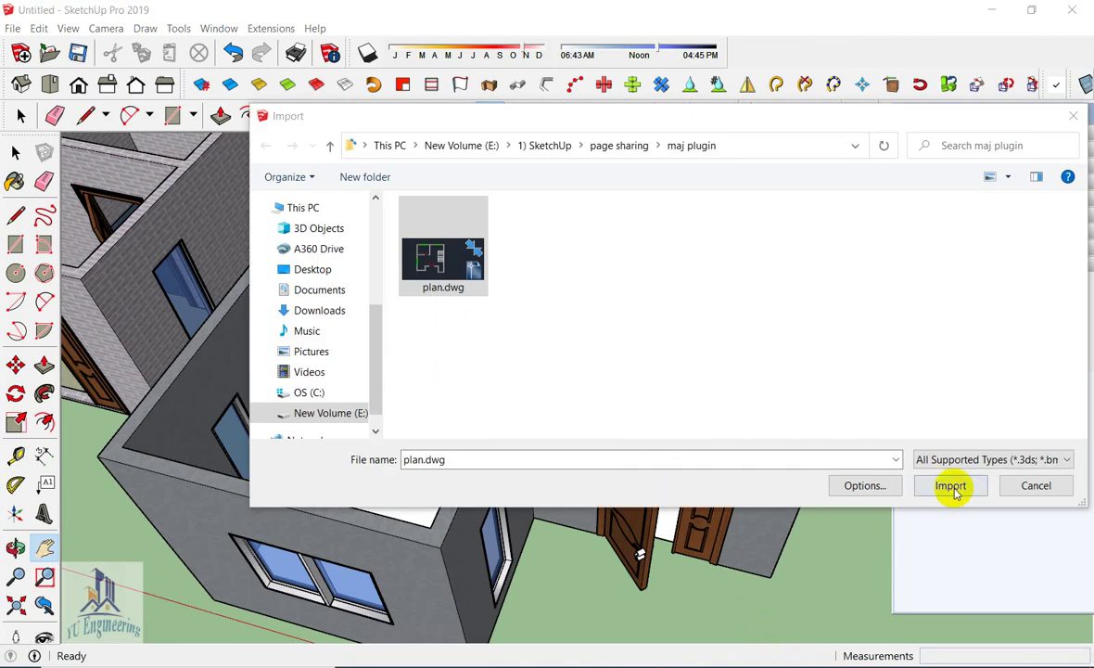
{"action": "left_click", "coordinate": [953, 486]}
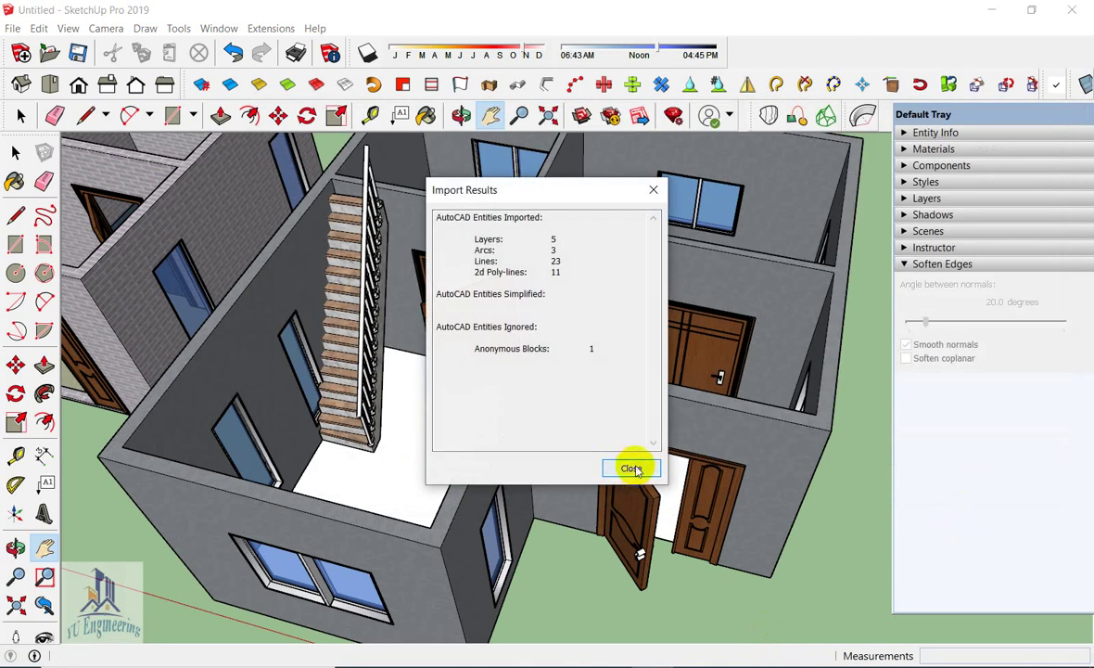
{"action": "left_click", "coordinate": [632, 469]}
{"action": "scroll", "coordinate": [543, 454], "scroll_direction": "down", "scroll_amount": 3}
{"action": "scroll", "coordinate": [483, 464], "scroll_direction": "down", "scroll_amount": 1}
{"action": "scroll", "coordinate": [422, 480], "scroll_direction": "up", "scroll_amount": 4}
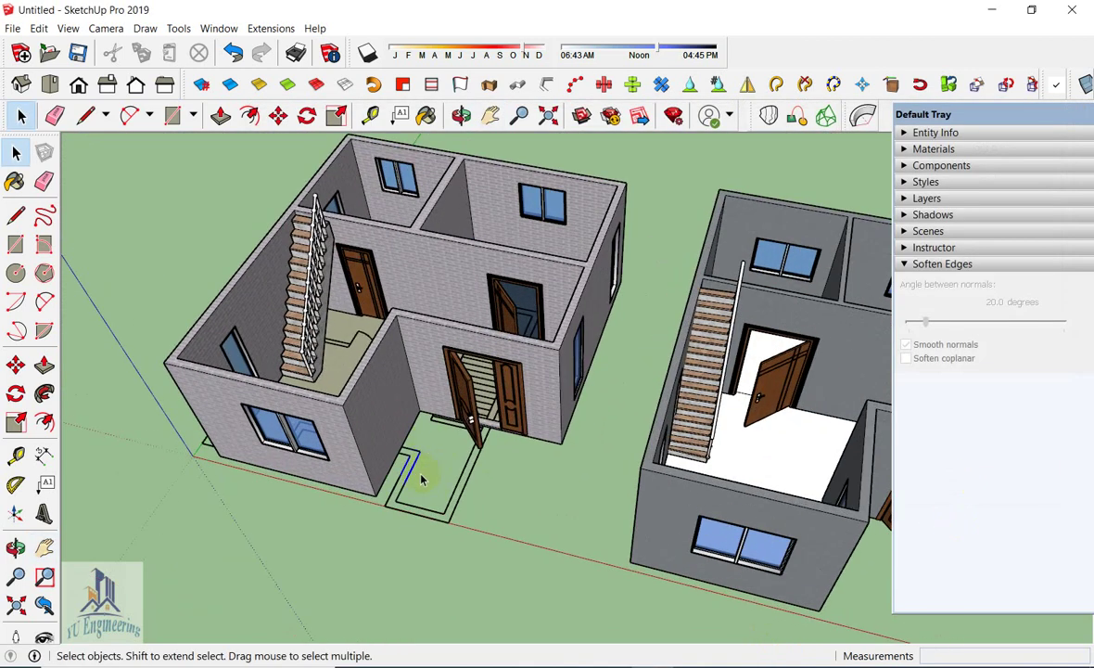
{"action": "left_click", "coordinate": [390, 441]}
Move the plan outline onto open ground beside the houses
{"action": "scroll", "coordinate": [395, 455], "scroll_direction": "down", "scroll_amount": 5}
{"action": "scroll", "coordinate": [397, 482], "scroll_direction": "down", "scroll_amount": 1}
{"action": "key", "text": "m"}
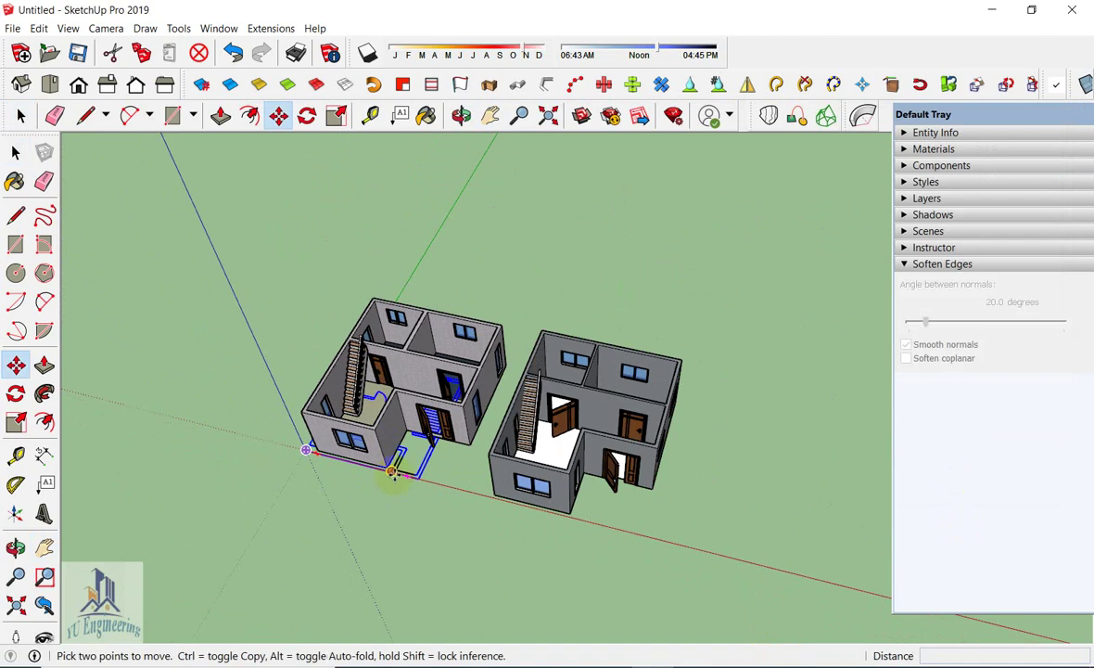
{"action": "left_click", "coordinate": [393, 474]}
{"action": "scroll", "coordinate": [305, 440], "scroll_direction": "down", "scroll_amount": 2}
{"action": "scroll", "coordinate": [648, 517], "scroll_direction": "up", "scroll_amount": 2}
{"action": "left_click", "coordinate": [655, 517]}
{"action": "scroll", "coordinate": [708, 494], "scroll_direction": "up", "scroll_amount": 3}
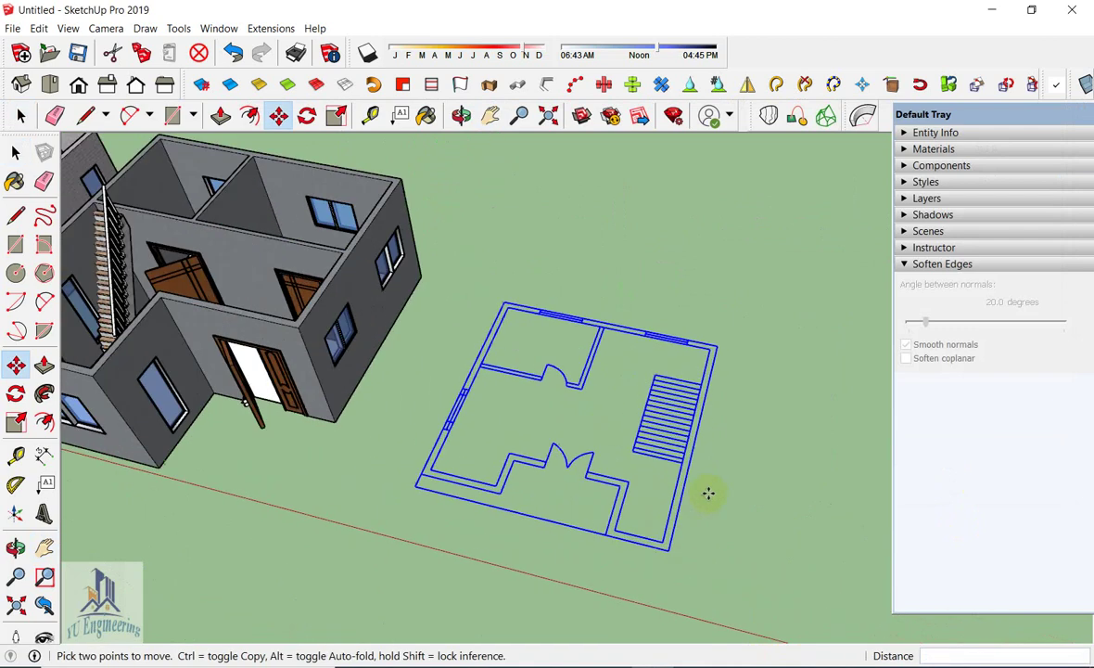
{"action": "left_click", "coordinate": [271, 28]}
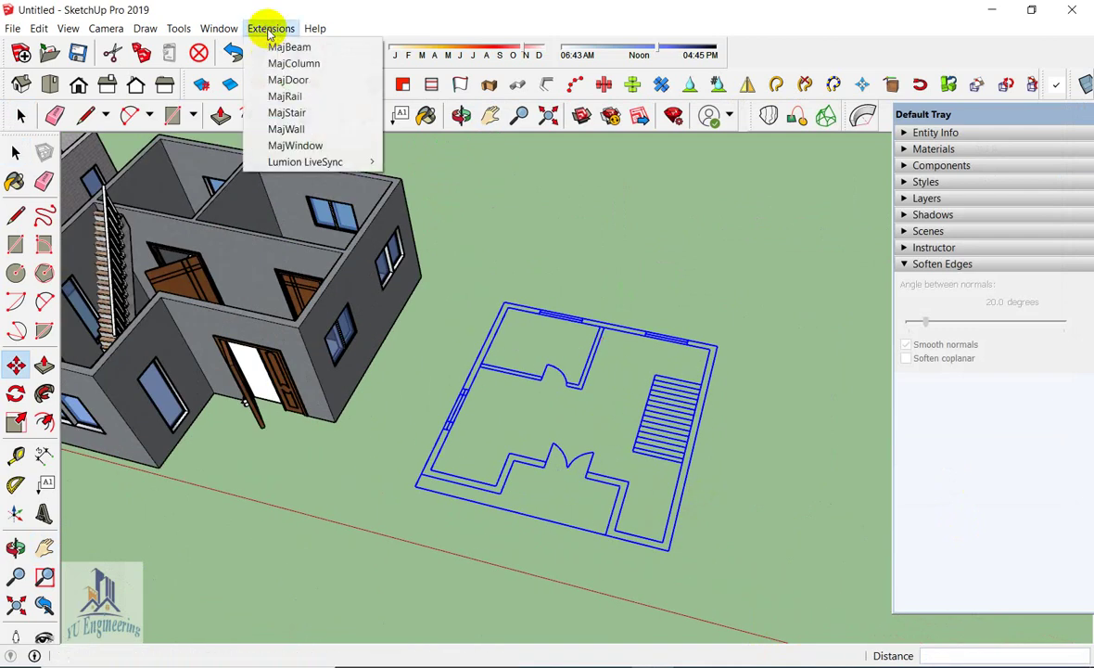
Start the Maj wall tool with the Wall Width set to 6 inches
{"action": "left_click", "coordinate": [281, 127]}
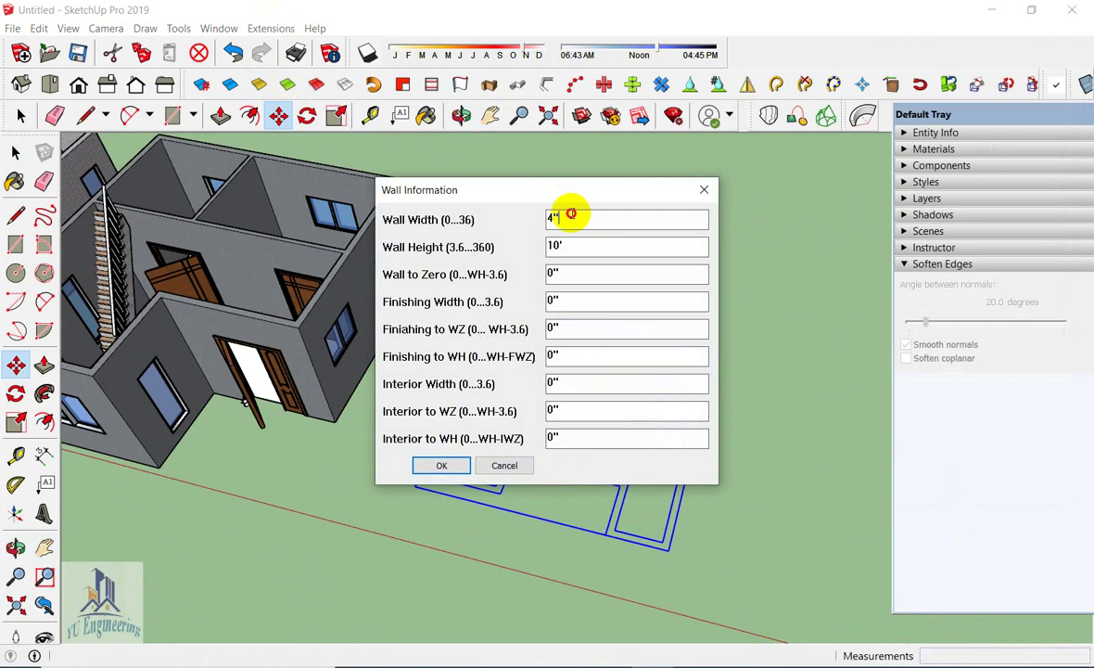
{"action": "double_click", "coordinate": [571, 216]}
{"action": "type", "text": "6"}
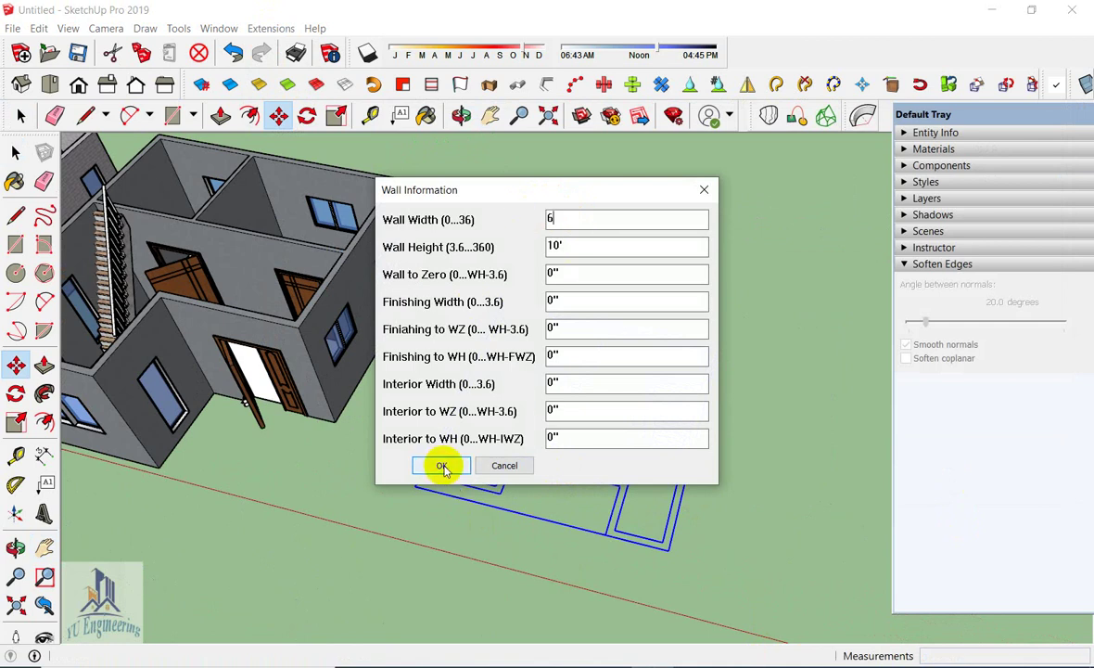
{"action": "left_click", "coordinate": [441, 466]}
Trace the first wall segment along the plan's front edge
{"action": "scroll", "coordinate": [446, 473], "scroll_direction": "up", "scroll_amount": 3}
{"action": "left_click", "coordinate": [409, 479]}
{"action": "scroll", "coordinate": [534, 517], "scroll_direction": "up", "scroll_amount": 2}
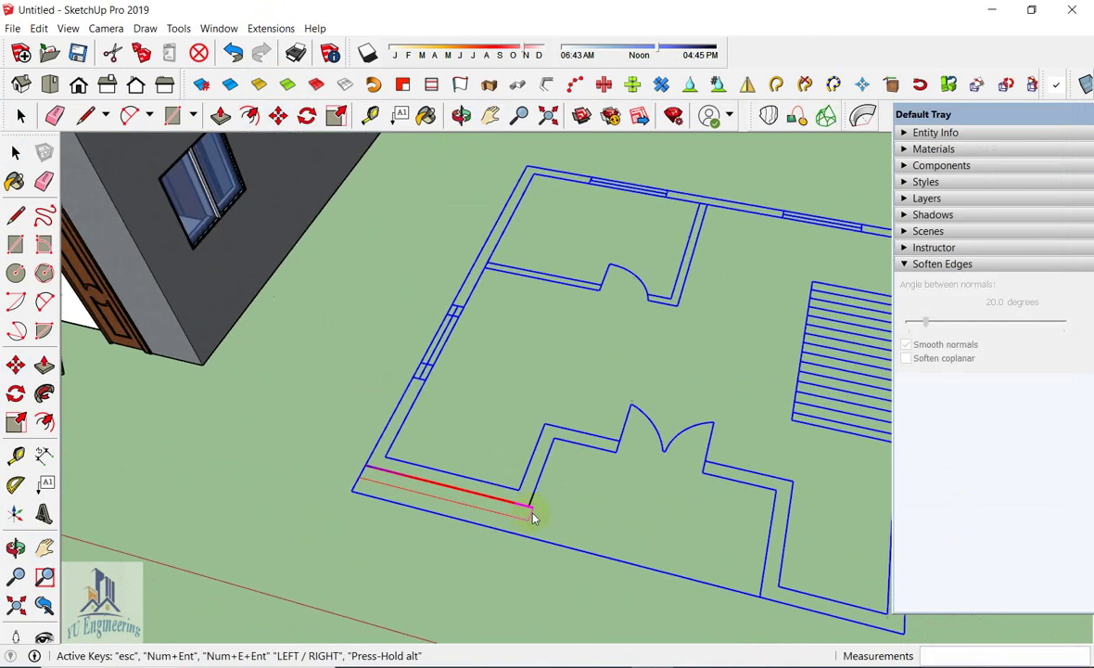
{"action": "scroll", "coordinate": [529, 514], "scroll_direction": "up", "scroll_amount": 2}
{"action": "scroll", "coordinate": [527, 516], "scroll_direction": "up", "scroll_amount": 1}
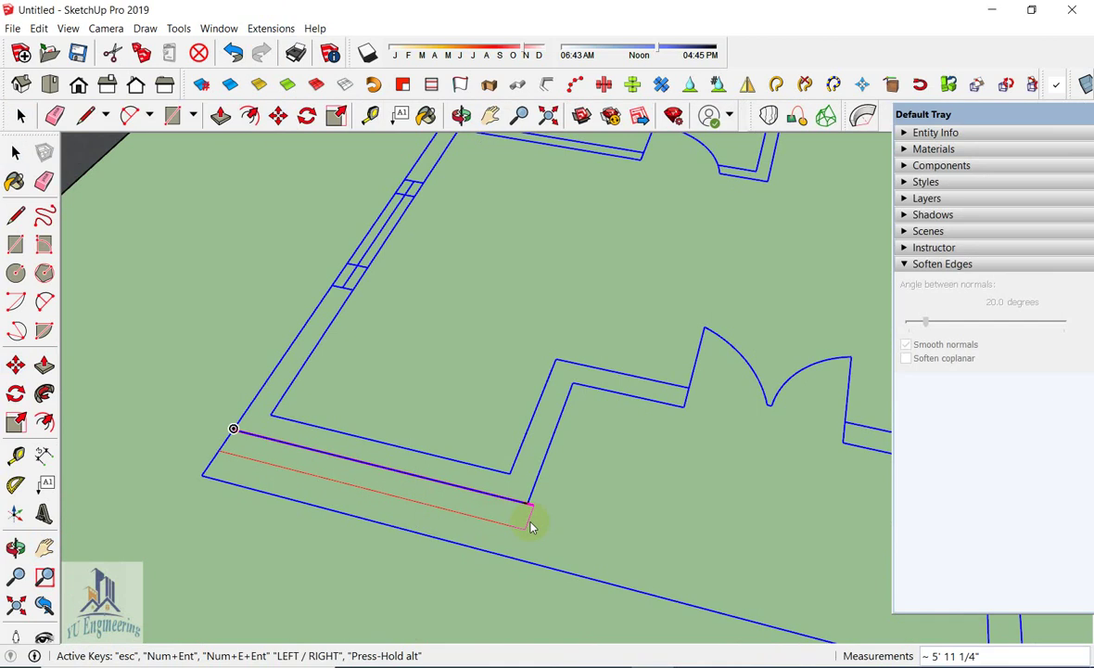
{"action": "left_click", "coordinate": [531, 526]}
{"action": "scroll", "coordinate": [520, 530], "scroll_direction": "up", "scroll_amount": 1}
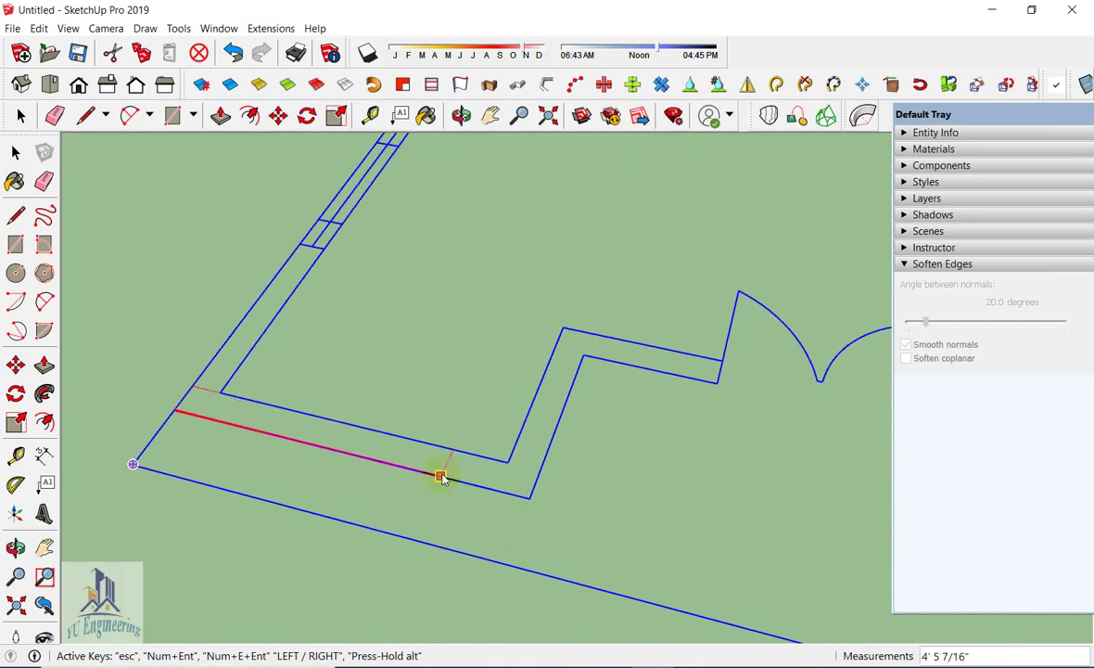
{"action": "scroll", "coordinate": [440, 472], "scroll_direction": "up", "scroll_amount": 2}
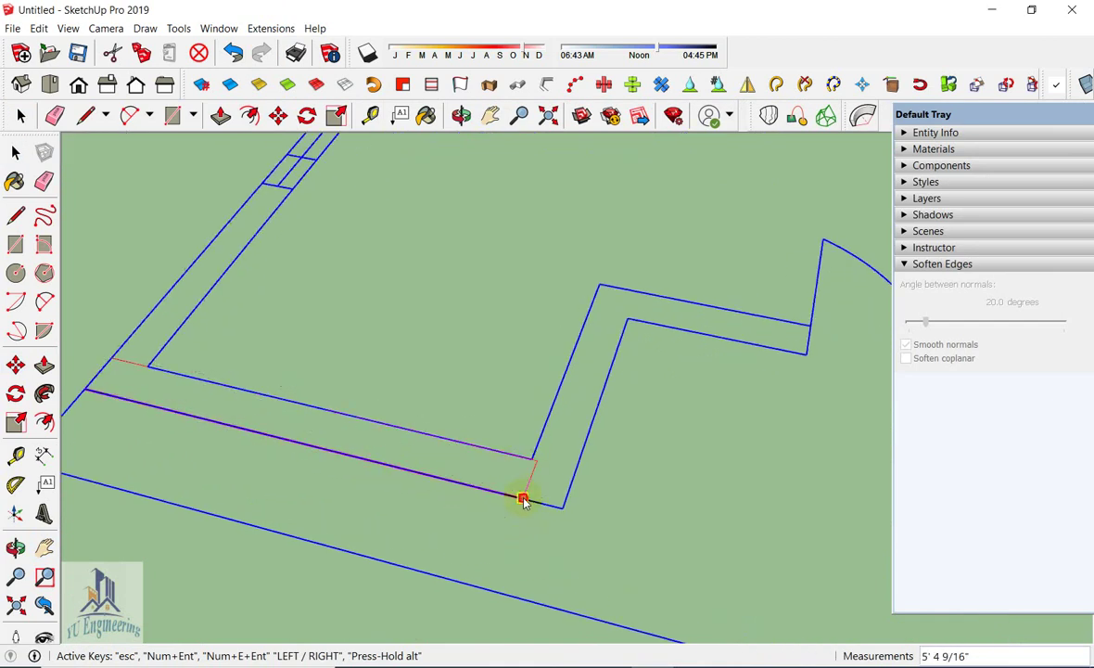
Fix a wall corner at the plan's inner step, then stop the wall run
{"action": "left_click", "coordinate": [523, 499]}
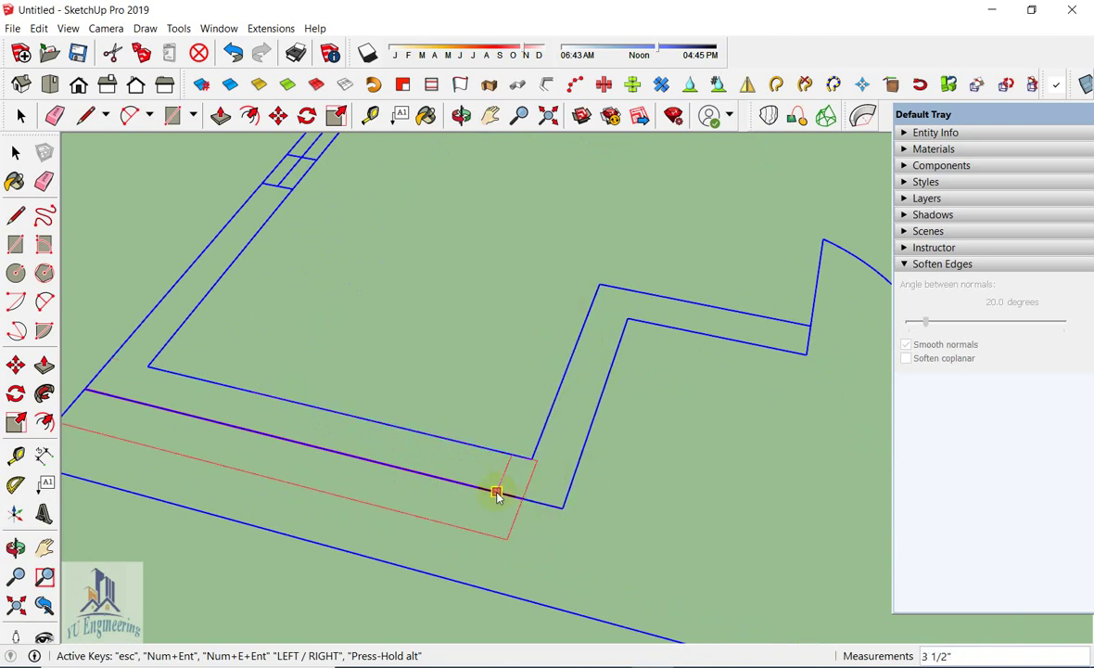
{"action": "middle_click_drag", "start_coordinate": [520, 500], "coordinate": [508, 447]}
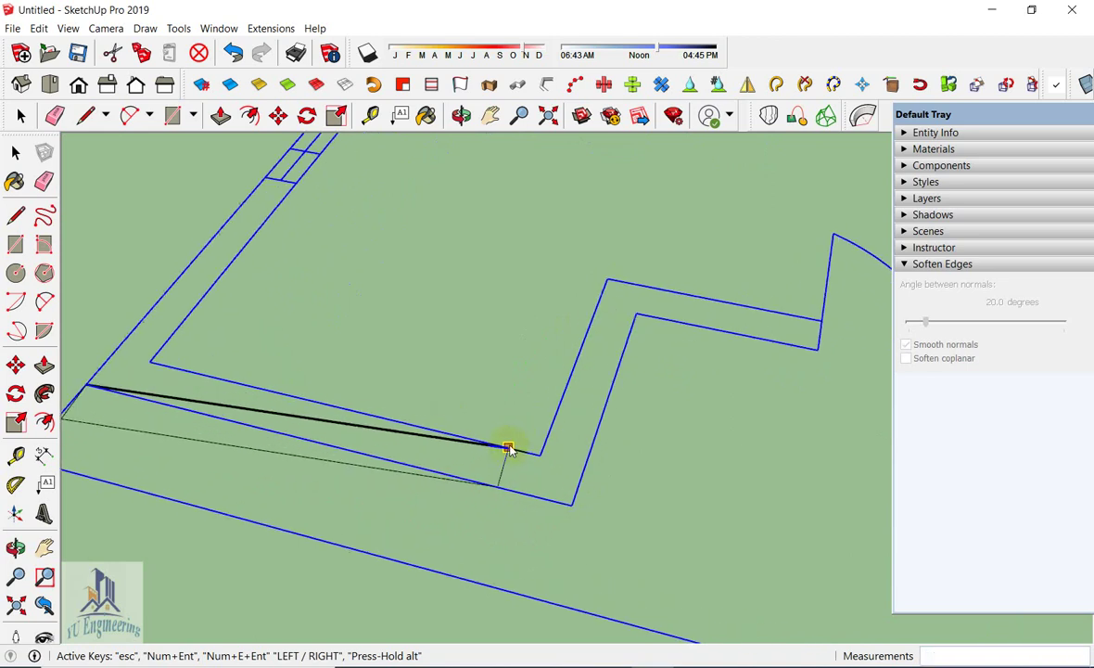
{"action": "left_click", "coordinate": [520, 482]}
{"action": "scroll", "coordinate": [567, 496], "scroll_direction": "down", "scroll_amount": 3}
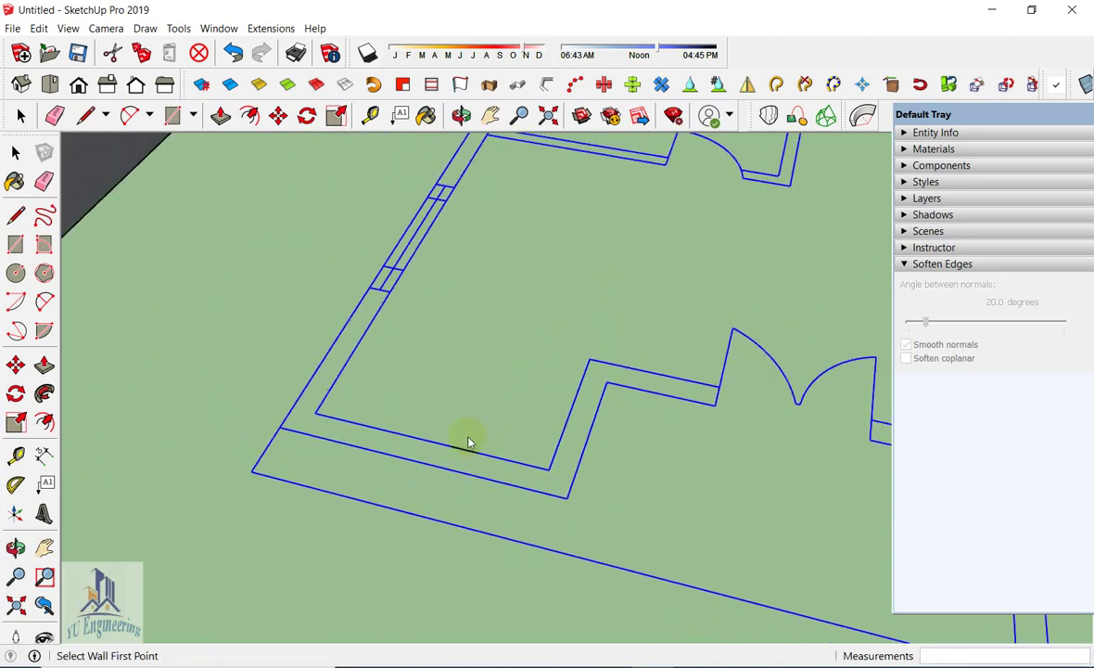
{"action": "scroll", "coordinate": [587, 482], "scroll_direction": "down", "scroll_amount": 3}
{"action": "scroll", "coordinate": [585, 481], "scroll_direction": "up", "scroll_amount": 2}
Launch MajWall from Extensions with the 6-inch, 10-foot wall settings
{"action": "left_click", "coordinate": [271, 28]}
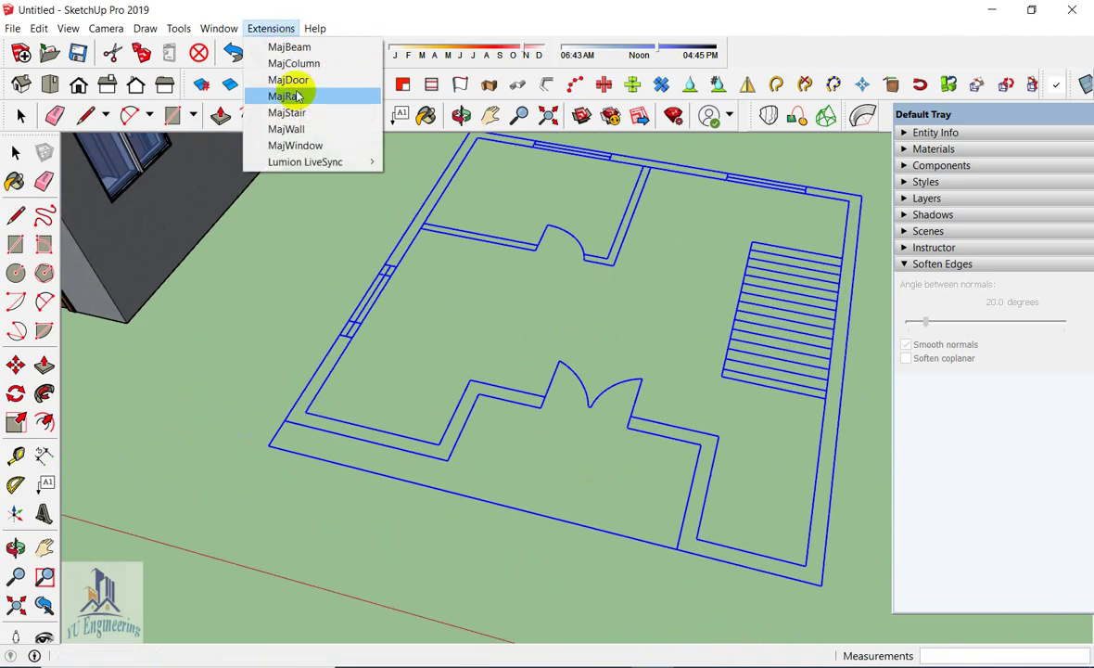
{"action": "left_click", "coordinate": [309, 129]}
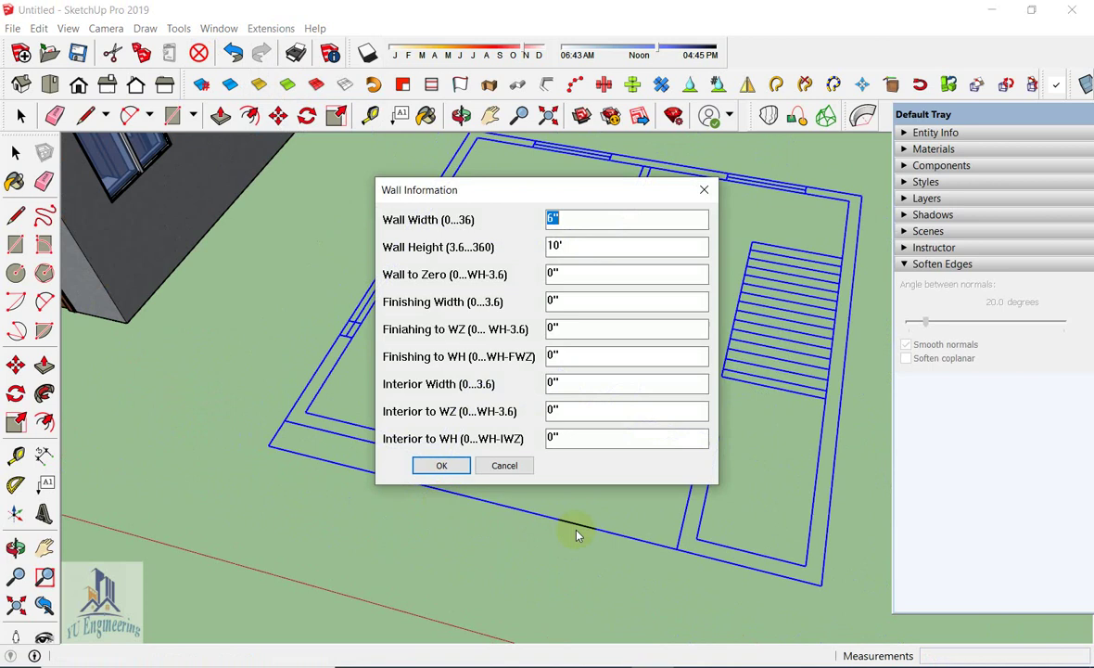
{"action": "left_click", "coordinate": [440, 463]}
Start the wall at the plan corner and undo a mistaken front-edge segment
{"action": "left_click", "coordinate": [305, 412]}
{"action": "scroll", "coordinate": [422, 435], "scroll_direction": "up", "scroll_amount": 2}
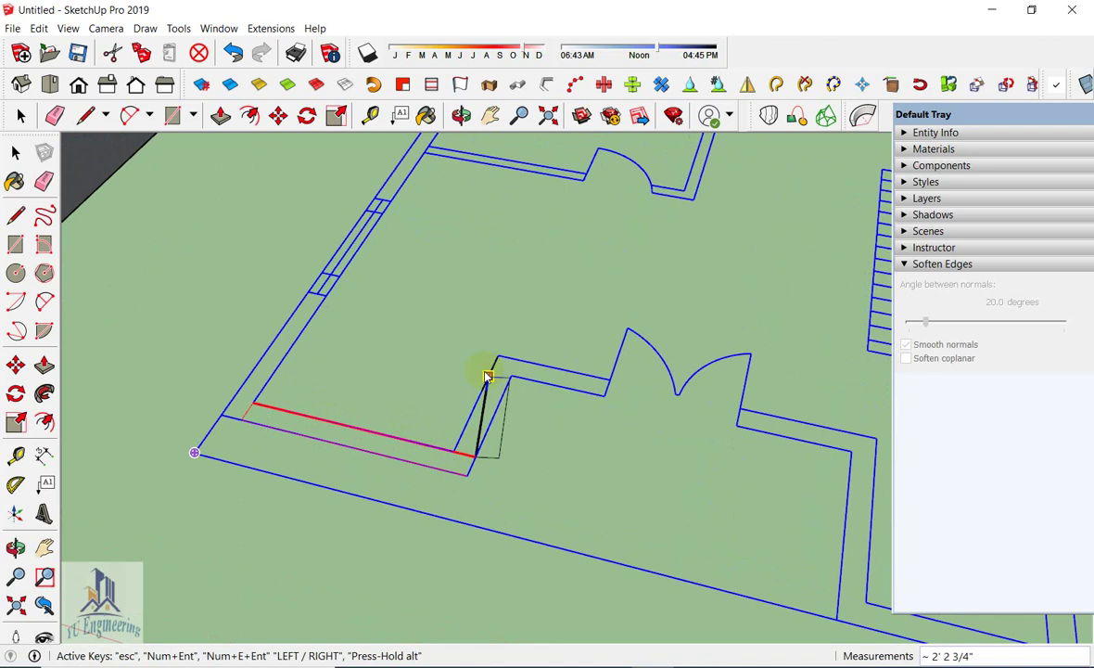
{"action": "left_click", "coordinate": [440, 453]}
{"action": "scroll", "coordinate": [454, 450], "scroll_direction": "up", "scroll_amount": 1}
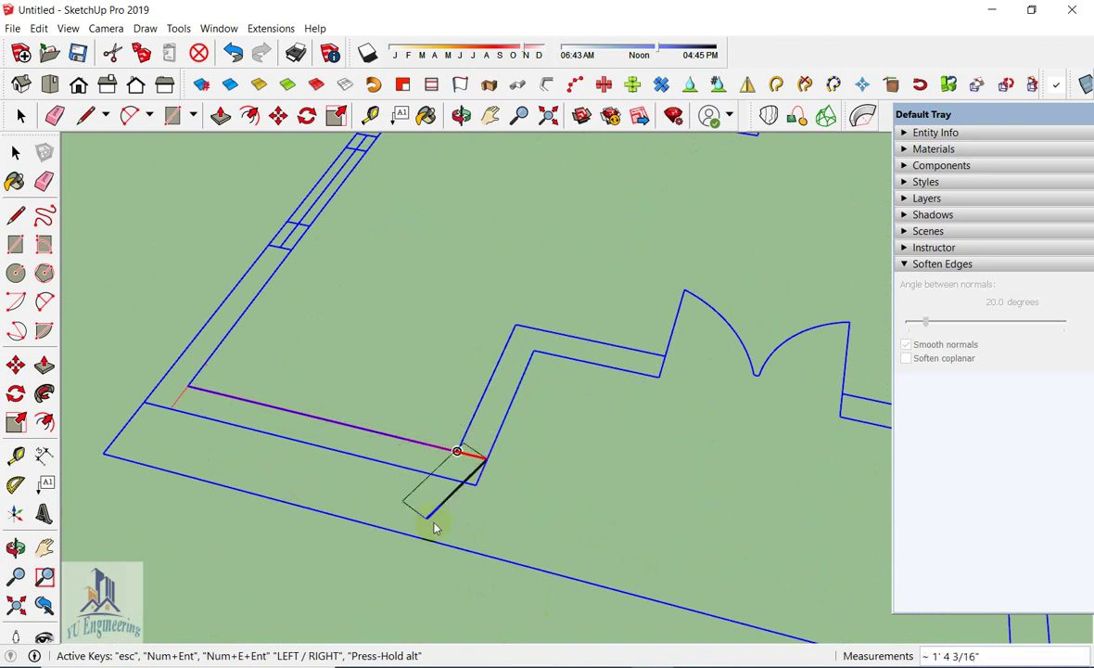
{"action": "key", "text": "Escape"}
{"action": "key", "text": "Escape"}
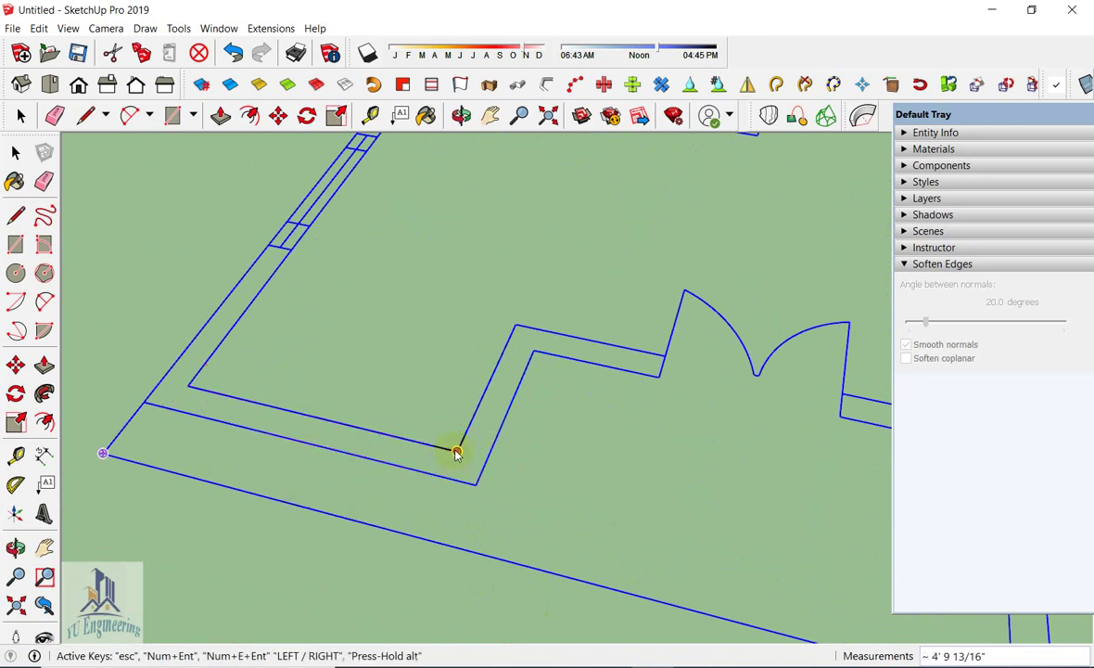
Close the outer wall outline by fixing the last corner back at the start
{"action": "scroll", "coordinate": [665, 357], "scroll_direction": "down", "scroll_amount": 3}
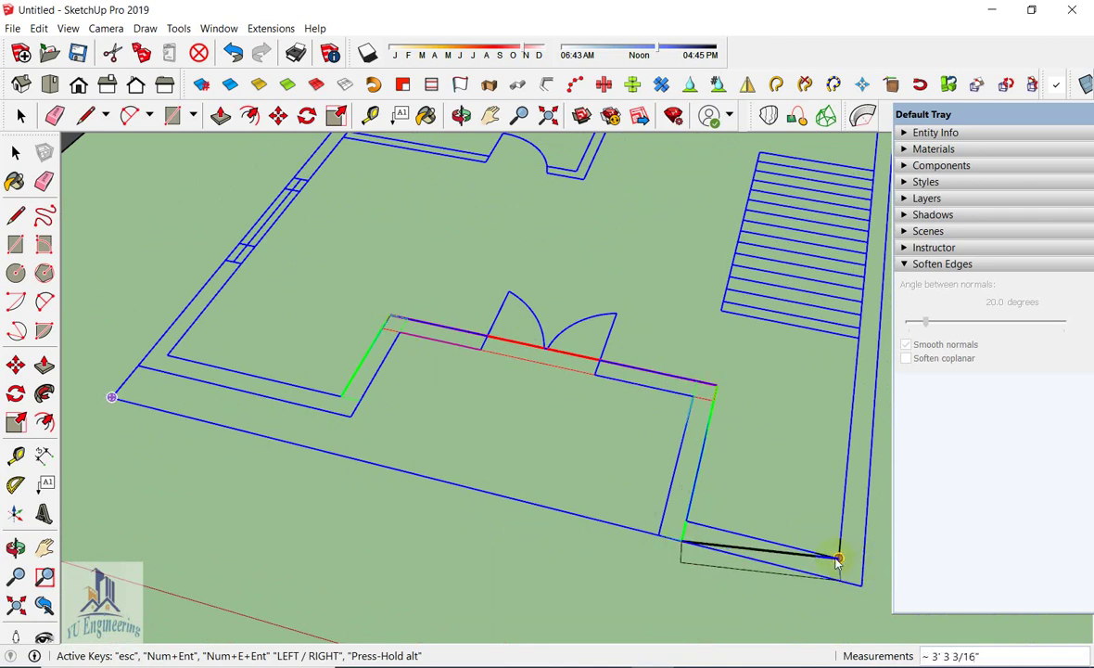
{"action": "scroll", "coordinate": [830, 575], "scroll_direction": "up", "scroll_amount": 1}
{"action": "scroll", "coordinate": [797, 568], "scroll_direction": "up", "scroll_amount": 1}
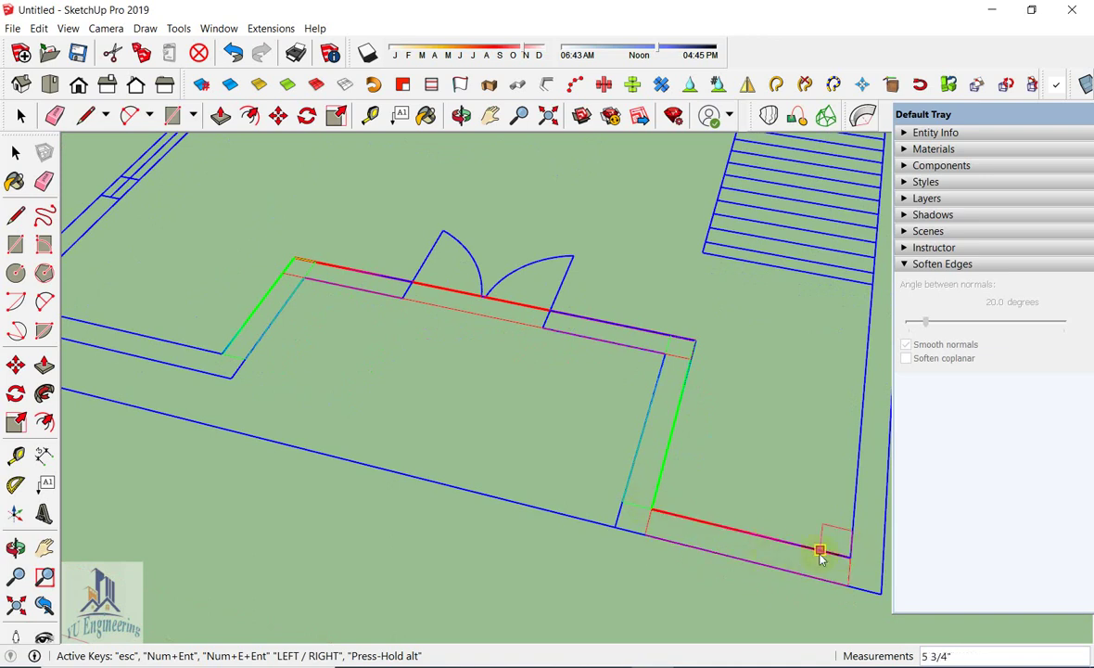
{"action": "scroll", "coordinate": [821, 554], "scroll_direction": "down", "scroll_amount": 3}
{"action": "scroll", "coordinate": [806, 420], "scroll_direction": "down", "scroll_amount": 2}
{"action": "scroll", "coordinate": [835, 279], "scroll_direction": "up", "scroll_amount": 3}
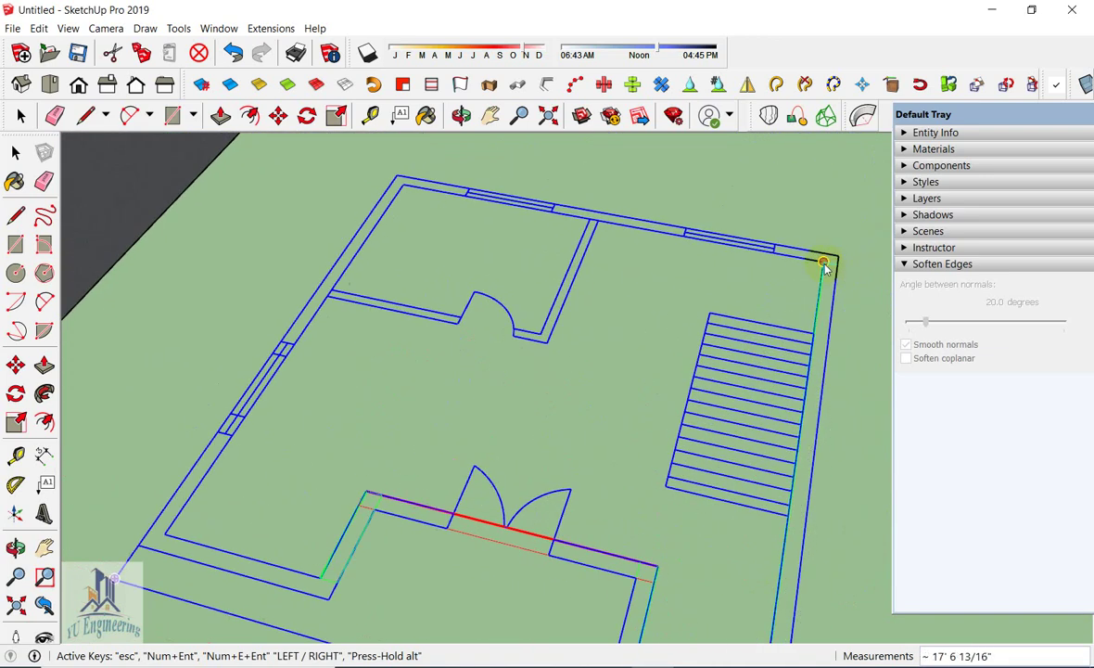
{"action": "scroll", "coordinate": [401, 181], "scroll_direction": "up", "scroll_amount": 1}
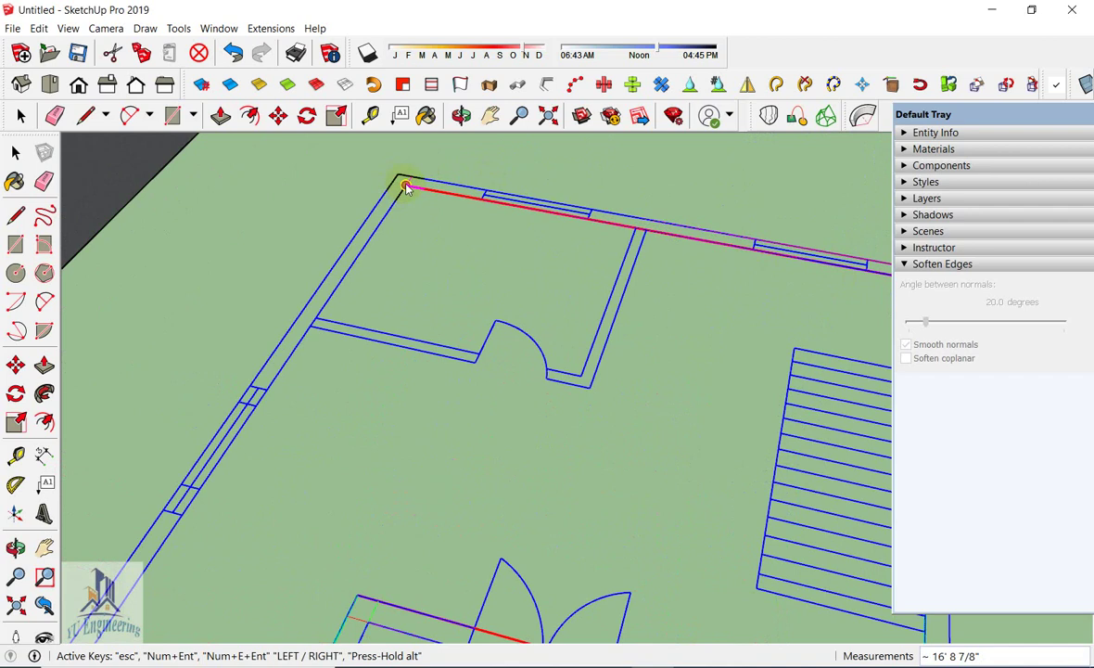
{"action": "scroll", "coordinate": [469, 227], "scroll_direction": "down", "scroll_amount": 3}
{"action": "scroll", "coordinate": [315, 390], "scroll_direction": "up", "scroll_amount": 3}
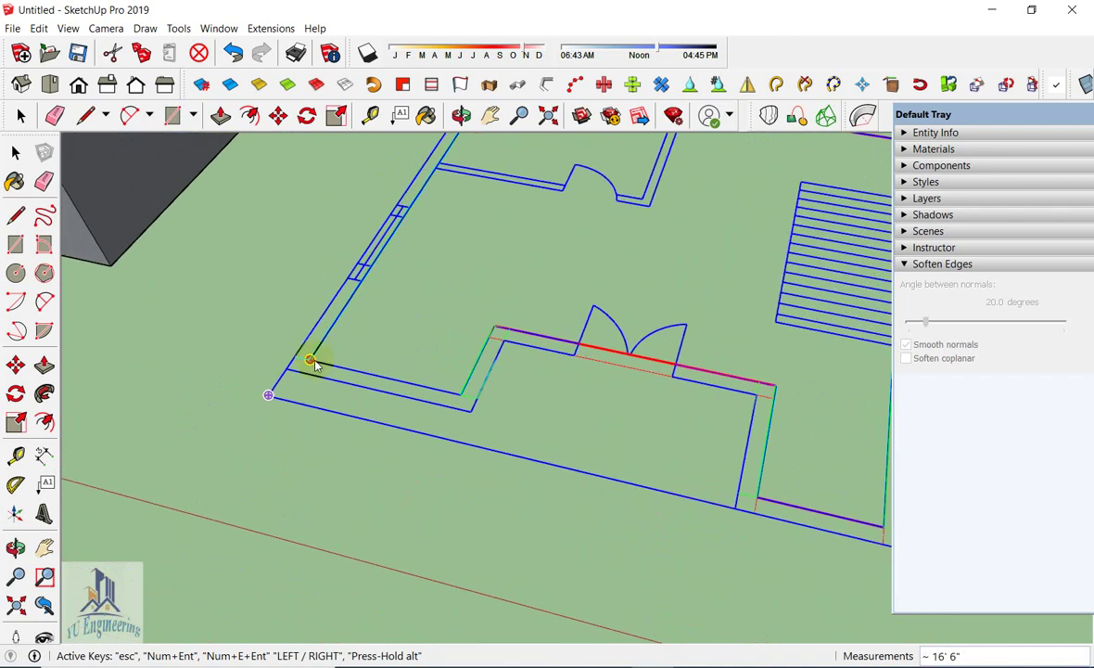
{"action": "left_click", "coordinate": [309, 361]}
{"action": "scroll", "coordinate": [417, 385], "scroll_direction": "down", "scroll_amount": 1}
{"action": "scroll", "coordinate": [481, 408], "scroll_direction": "up", "scroll_amount": 2}
{"action": "double_click", "coordinate": [480, 408]}
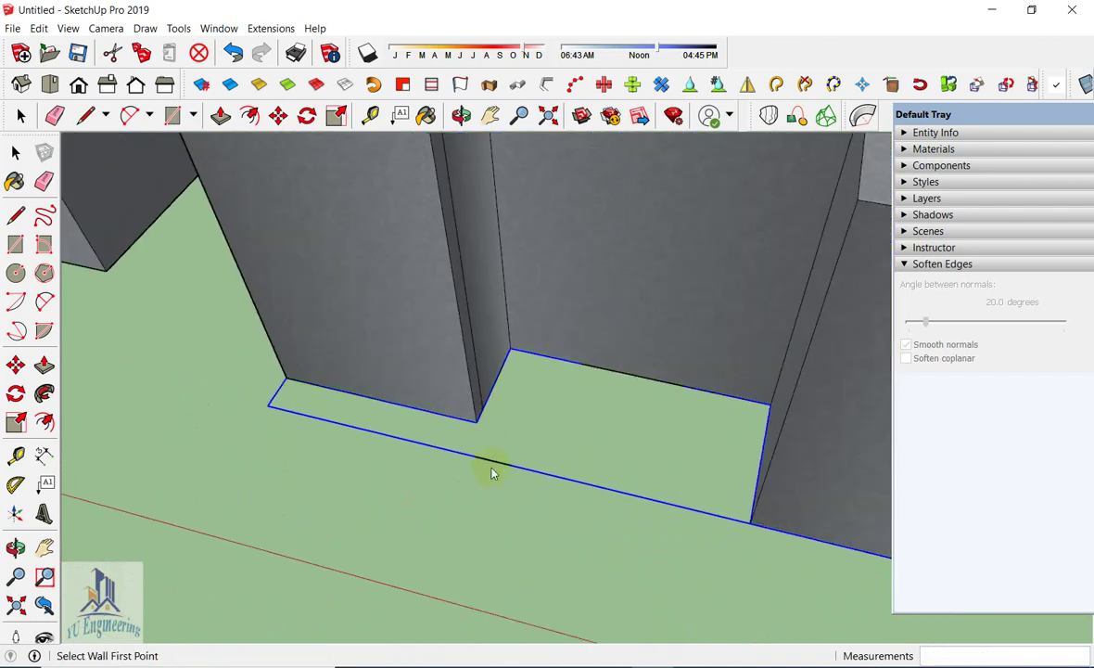
{"action": "scroll", "coordinate": [496, 464], "scroll_direction": "down", "scroll_amount": 2}
{"action": "scroll", "coordinate": [520, 510], "scroll_direction": "down", "scroll_amount": 2}
{"action": "mouse_move", "coordinate": [559, 572]}
{"action": "middle_mouse_down"}
{"action": "mouse_move", "coordinate": [837, 571]}
{"action": "mouse_move", "coordinate": [703, 590]}
{"action": "middle_mouse_up"}
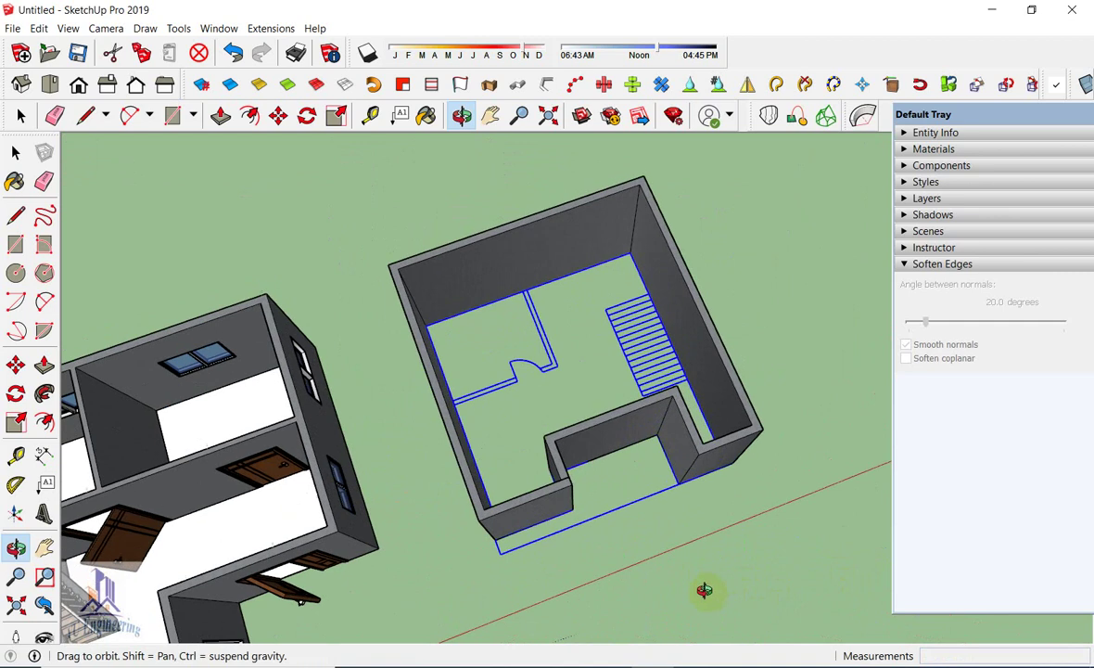
{"action": "scroll", "coordinate": [632, 311], "scroll_direction": "up", "scroll_amount": 2}
{"action": "scroll", "coordinate": [716, 322], "scroll_direction": "up", "scroll_amount": 2}
{"action": "middle_click_drag", "start_coordinate": [716, 323], "coordinate": [705, 268]}
{"action": "scroll", "coordinate": [650, 269], "scroll_direction": "down", "scroll_amount": 2}
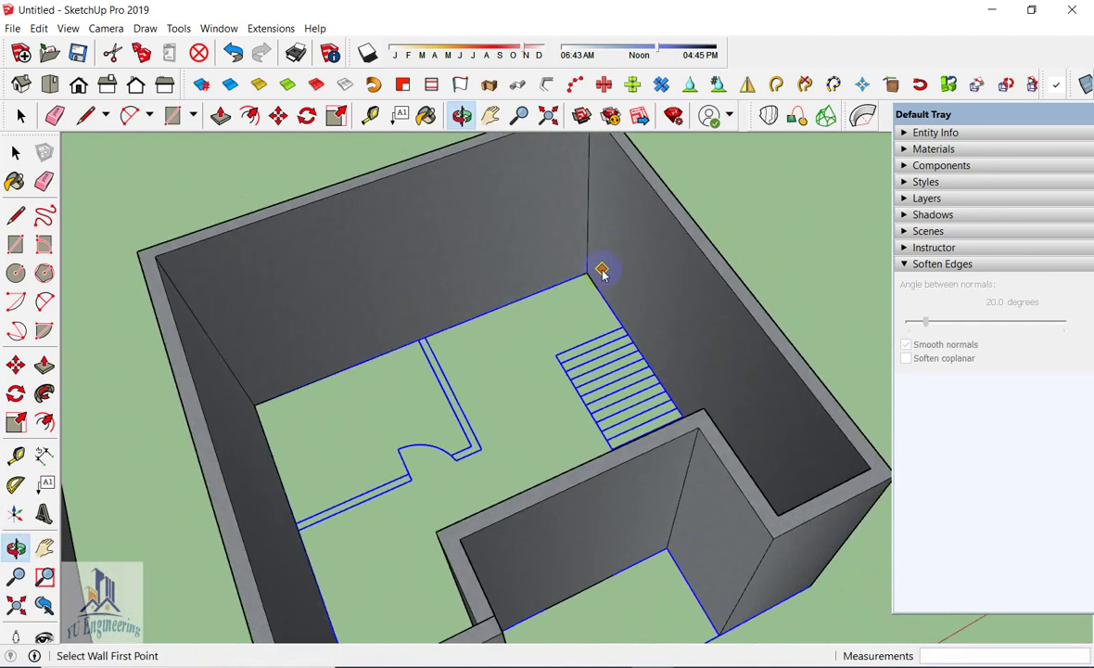
{"action": "mouse_move", "coordinate": [599, 269]}
{"action": "middle_mouse_down"}
{"action": "mouse_move", "coordinate": [552, 251]}
{"action": "mouse_move", "coordinate": [725, 520]}
{"action": "middle_mouse_up"}
{"action": "scroll", "coordinate": [344, 369], "scroll_direction": "up", "scroll_amount": 2}
{"action": "scroll", "coordinate": [344, 369], "scroll_direction": "down", "scroll_amount": 3}
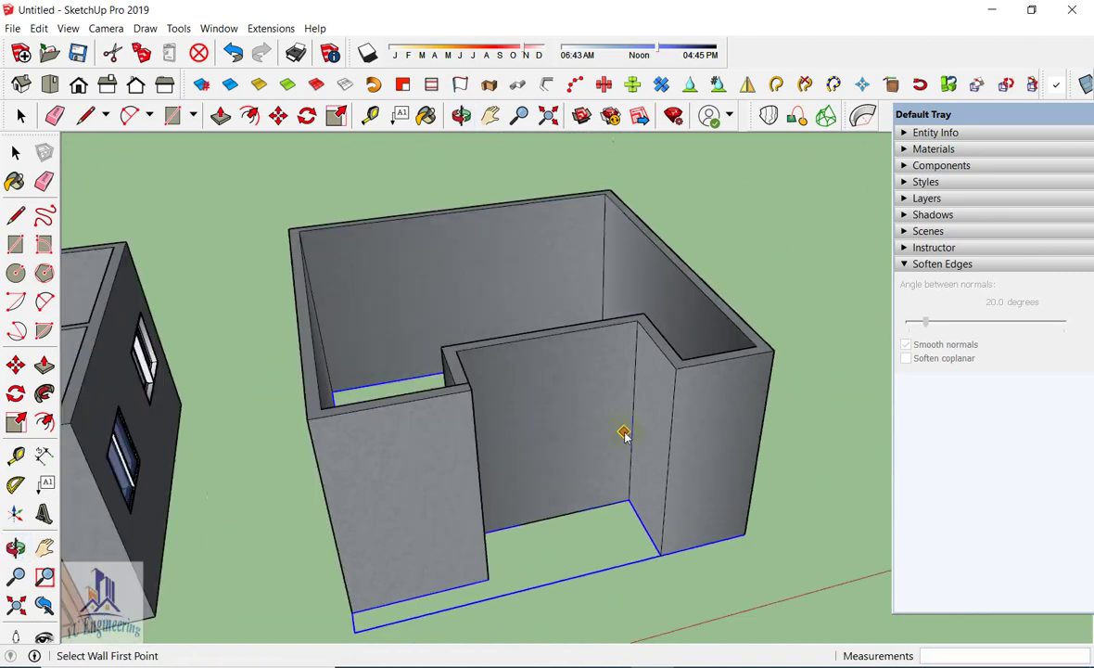
{"action": "scroll", "coordinate": [624, 430], "scroll_direction": "down", "scroll_amount": 3}
{"action": "scroll", "coordinate": [139, 496], "scroll_direction": "up", "scroll_amount": 2}
{"action": "scroll", "coordinate": [180, 536], "scroll_direction": "up", "scroll_amount": 2}
{"action": "scroll", "coordinate": [180, 536], "scroll_direction": "up", "scroll_amount": 3}
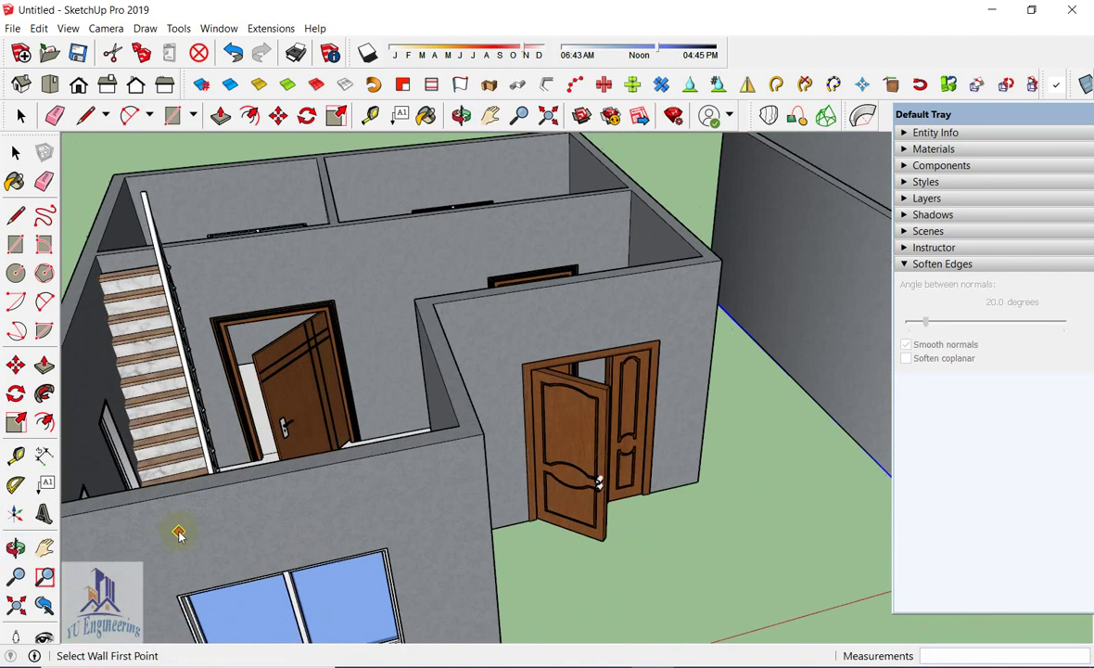
{"action": "mouse_move", "coordinate": [178, 528]}
{"action": "middle_mouse_down"}
{"action": "mouse_move", "coordinate": [384, 501]}
{"action": "mouse_move", "coordinate": [350, 541]}
{"action": "middle_mouse_up"}
{"action": "left_click_drag", "start_coordinate": [397, 479], "coordinate": [609, 418]}
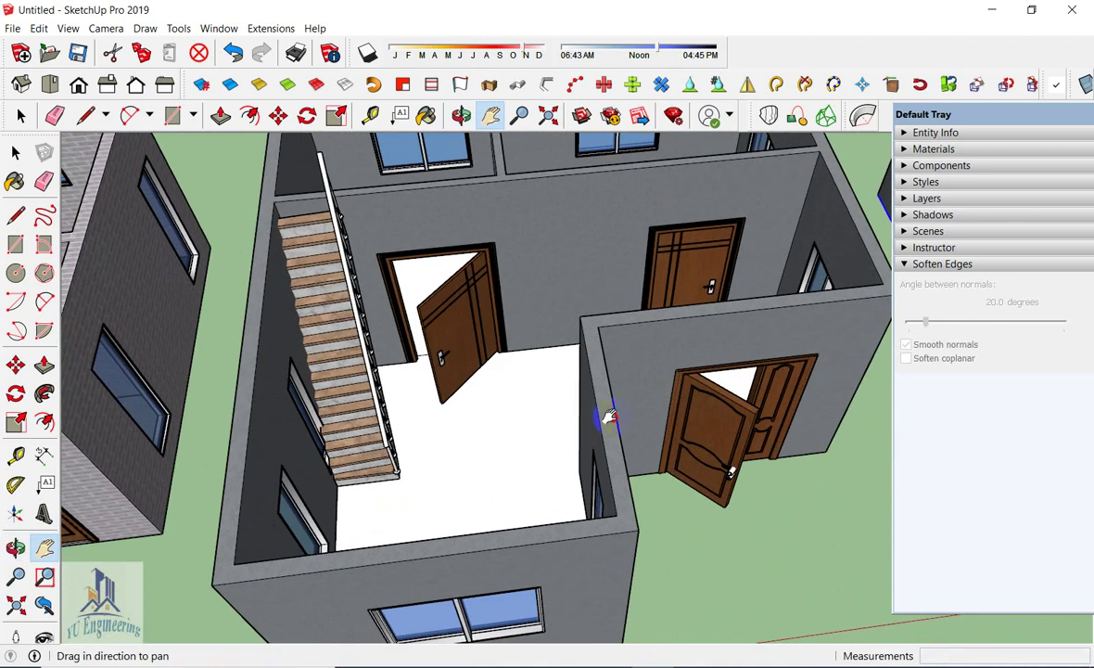
{"action": "mouse_move", "coordinate": [588, 425]}
{"action": "middle_mouse_down"}
{"action": "mouse_move", "coordinate": [489, 350]}
{"action": "mouse_move", "coordinate": [506, 298]}
{"action": "mouse_move", "coordinate": [432, 489]}
{"action": "middle_mouse_up"}
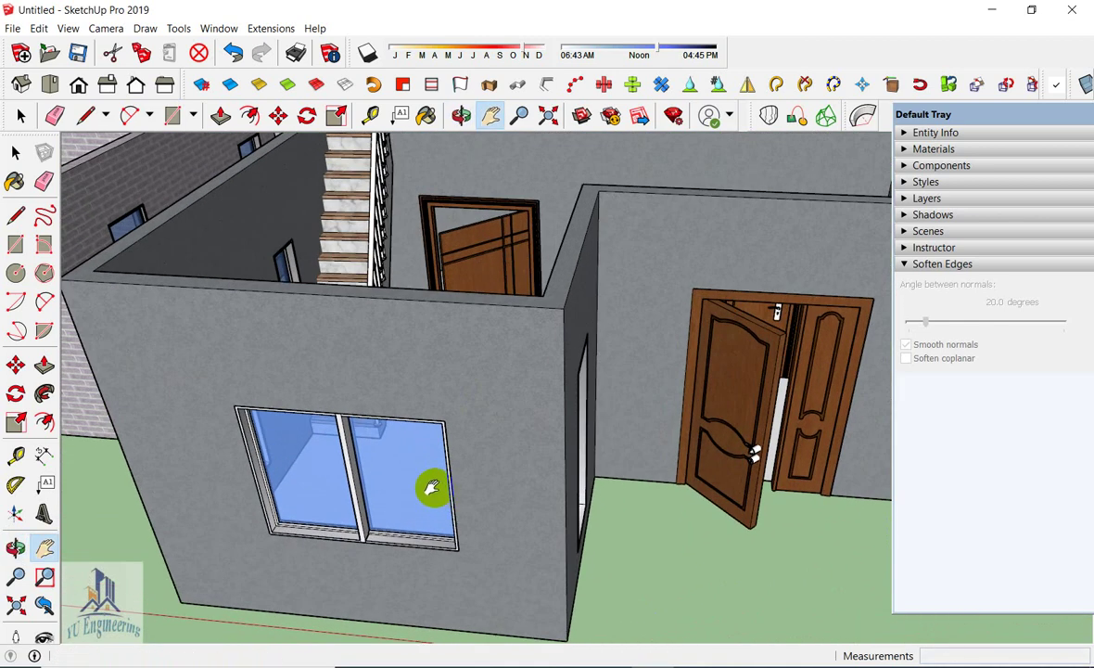
{"action": "mouse_move", "coordinate": [643, 420]}
{"action": "middle_mouse_down"}
{"action": "mouse_move", "coordinate": [647, 447]}
{"action": "mouse_move", "coordinate": [342, 452]}
{"action": "mouse_move", "coordinate": [362, 542]}
{"action": "mouse_move", "coordinate": [338, 329]}
{"action": "middle_mouse_up"}
{"action": "scroll", "coordinate": [394, 344], "scroll_direction": "down", "scroll_amount": 5}
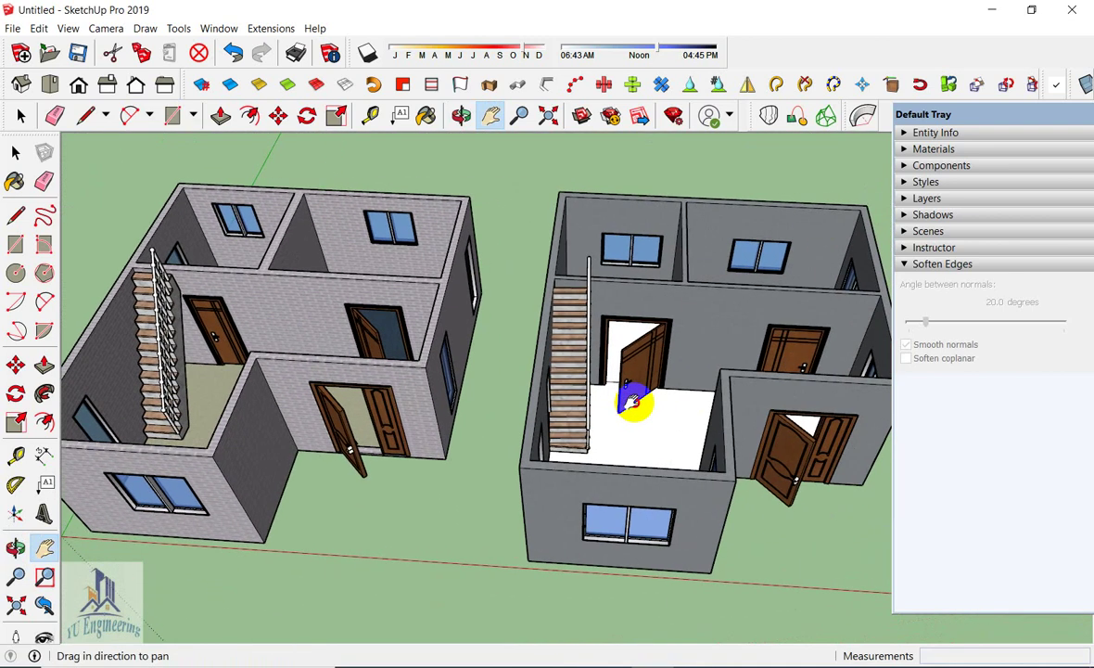
{"action": "scroll", "coordinate": [213, 392], "scroll_direction": "up", "scroll_amount": 3}
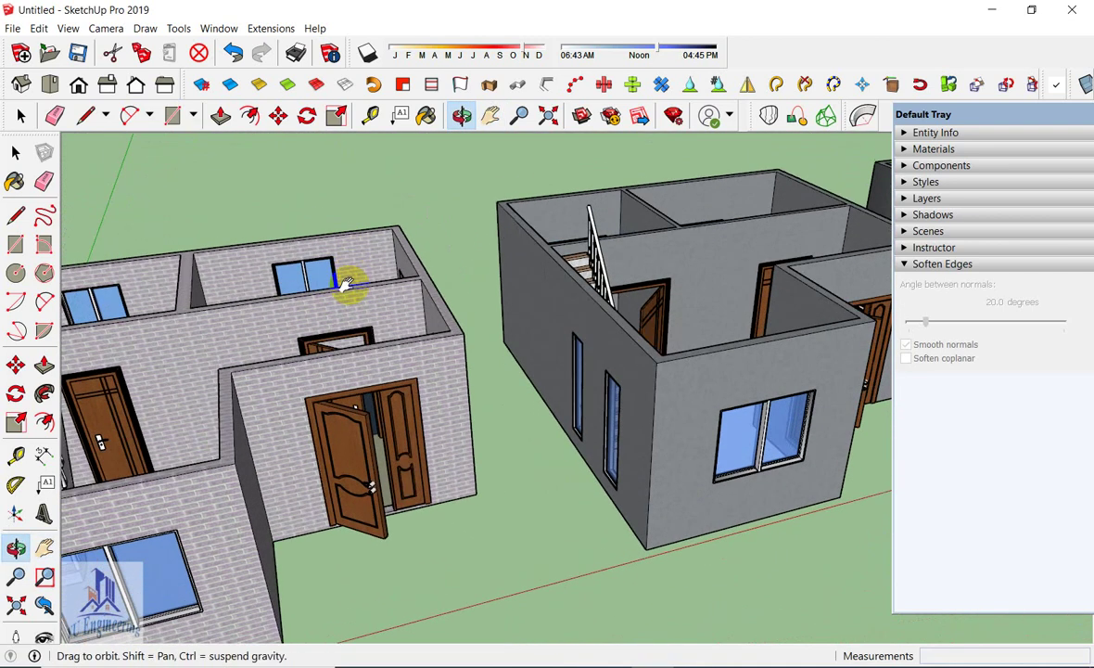